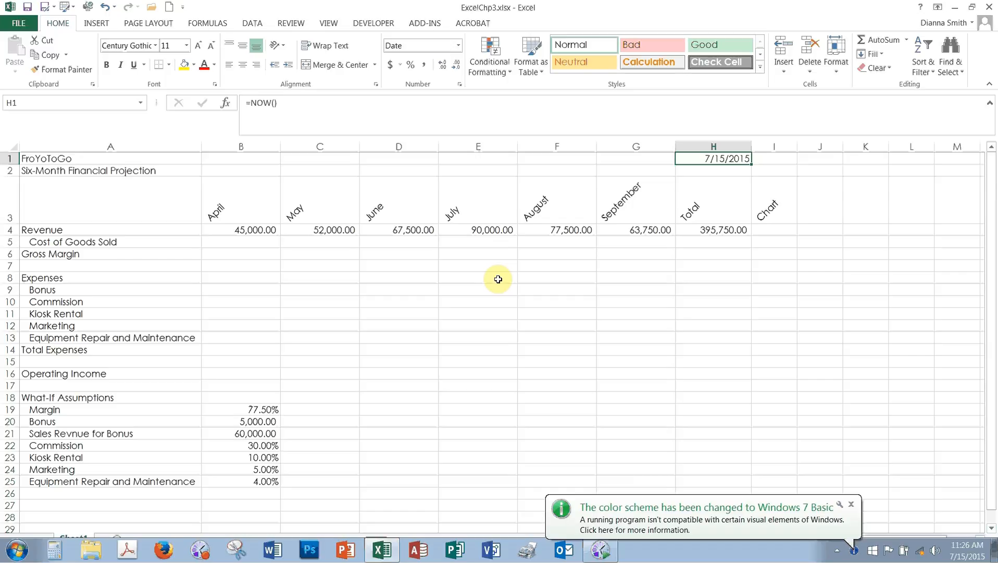
Step: Examine the April revenue, the revenue total's formula, and the Margin row in the What-If Assumptions
{"action": "left_click", "coordinate": [228, 228]}
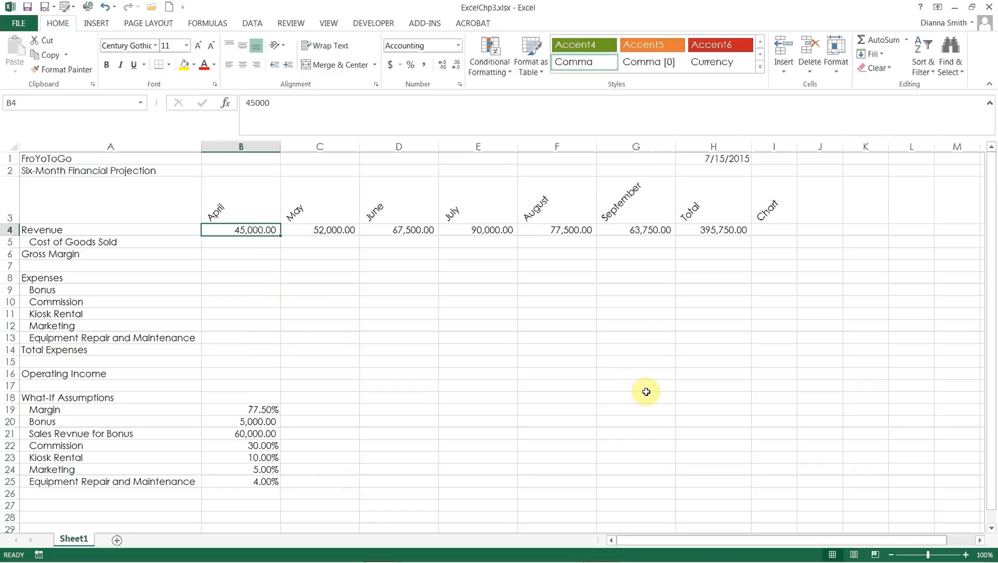
{"action": "left_click", "coordinate": [720, 232]}
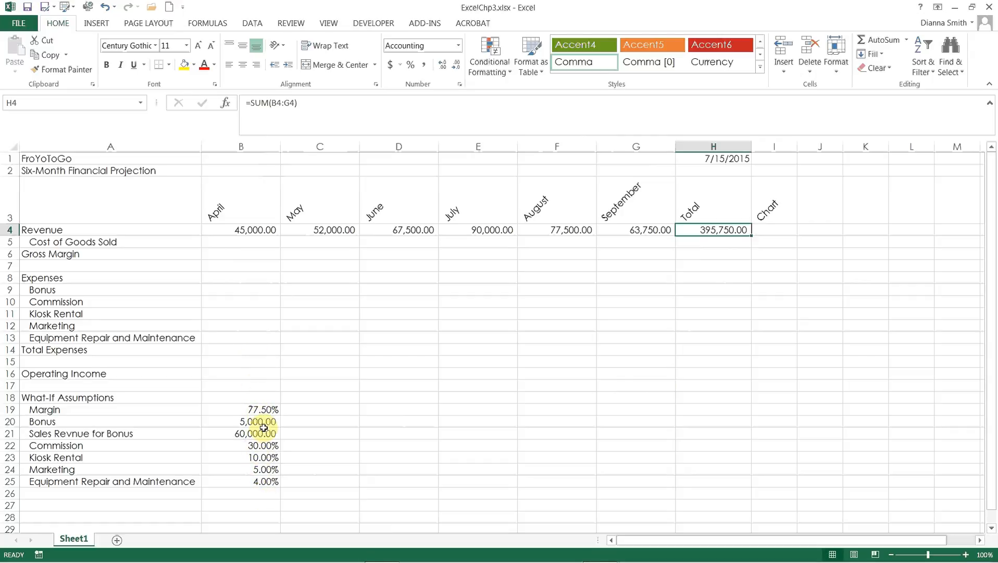
{"action": "left_click", "coordinate": [260, 299]}
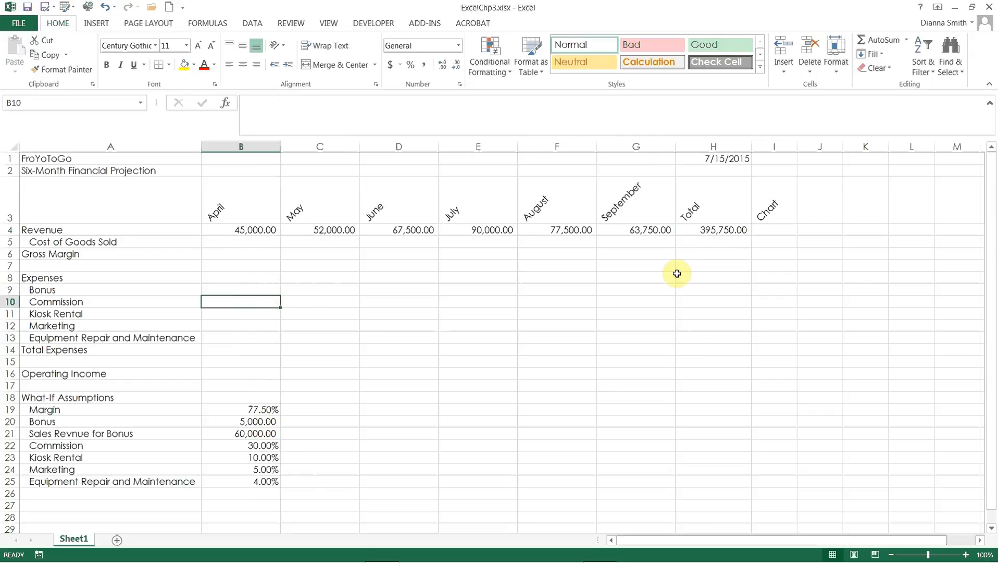
{"action": "left_click", "coordinate": [299, 412]}
{"action": "left_click", "coordinate": [263, 411]}
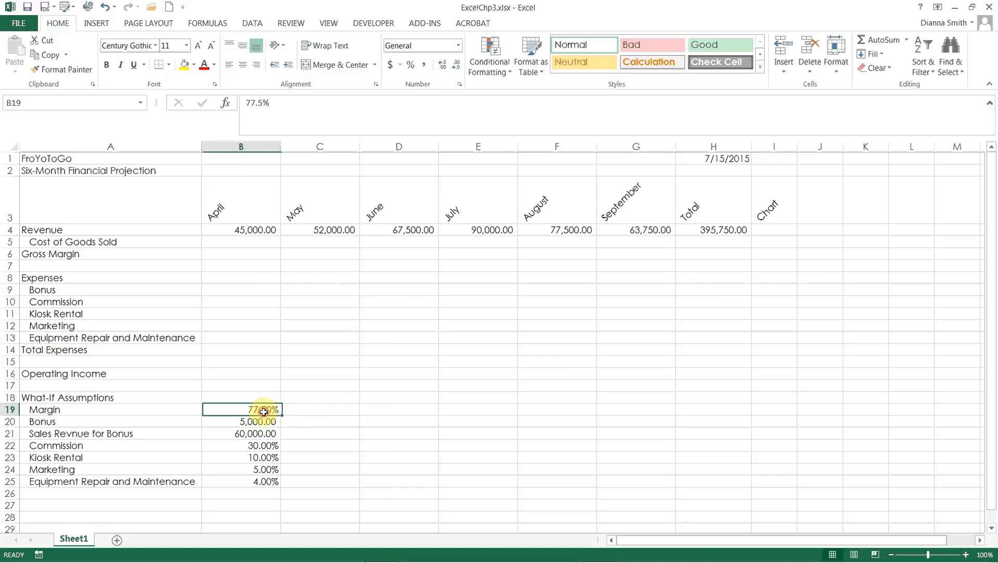
{"action": "left_click", "coordinate": [312, 410]}
{"action": "left_click", "coordinate": [384, 409]}
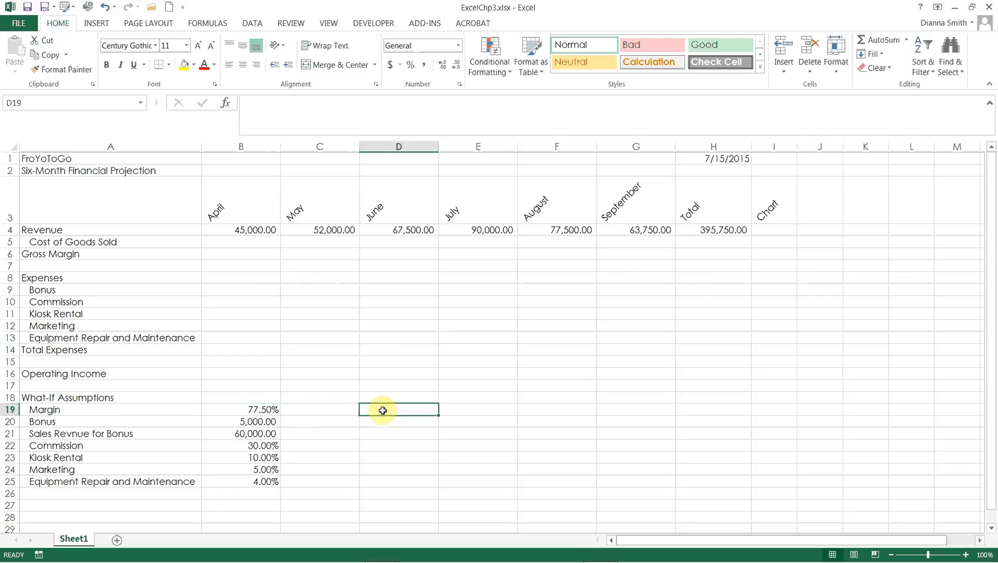
{"action": "left_click", "coordinate": [462, 410]}
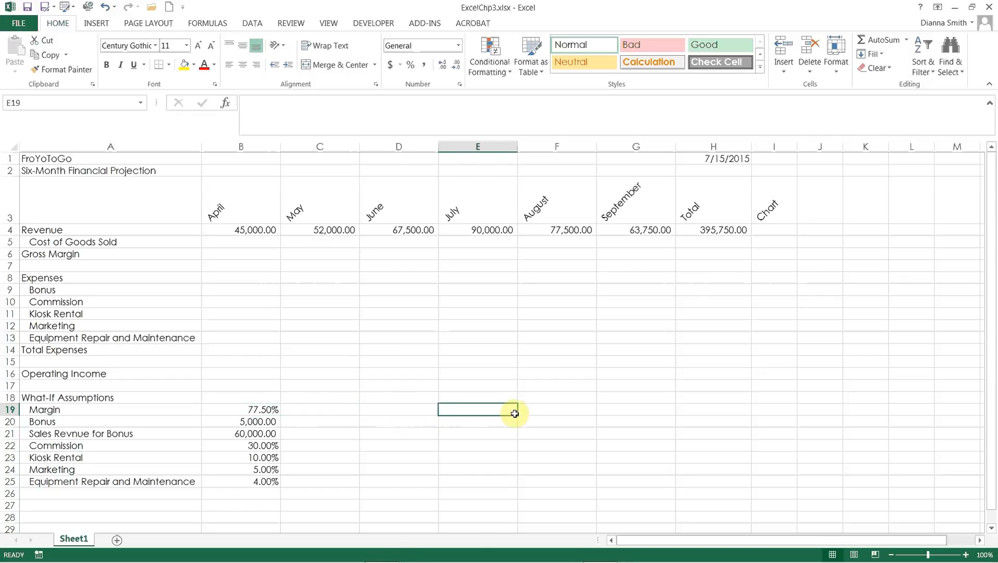
{"action": "left_click", "coordinate": [539, 411]}
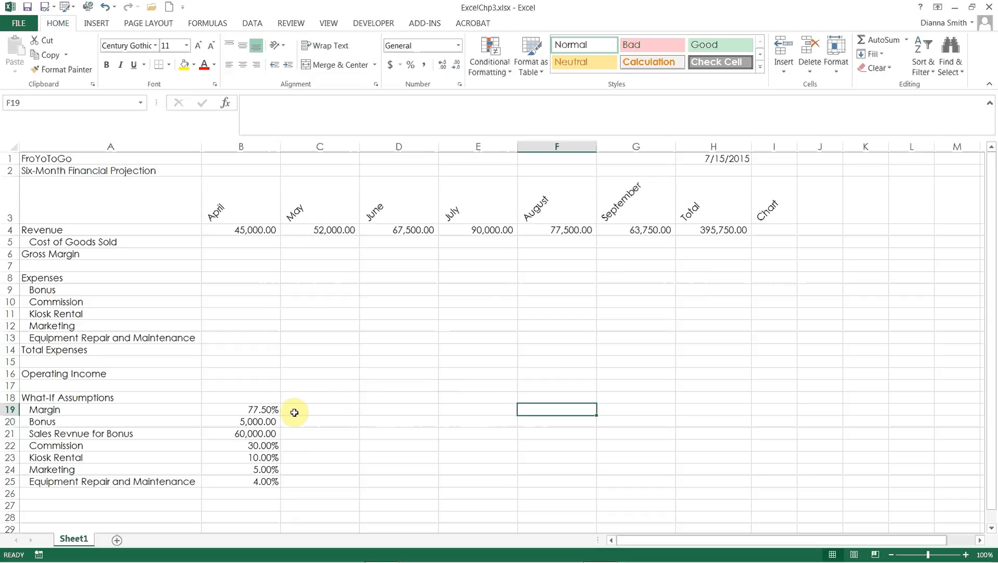
{"action": "left_click", "coordinate": [266, 412]}
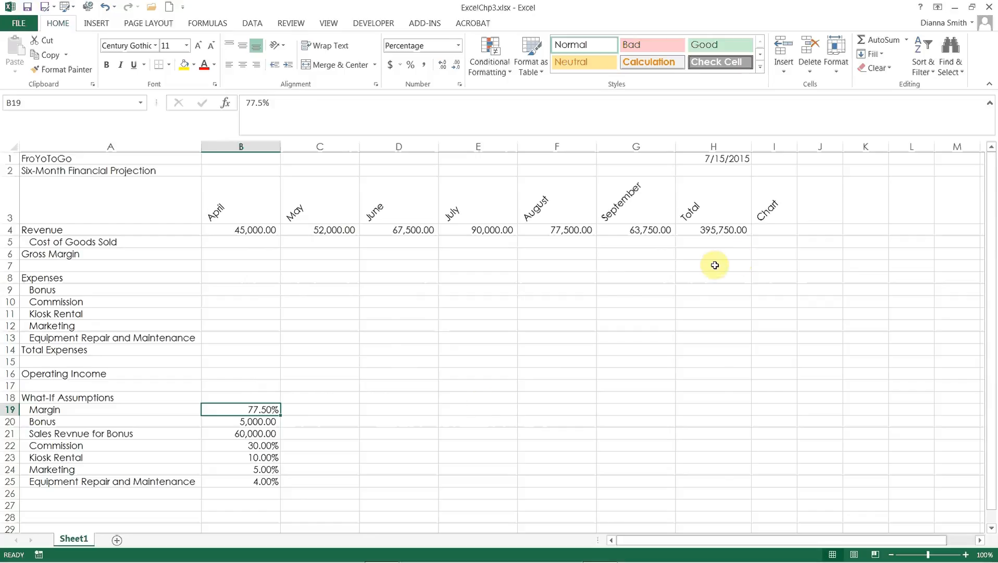
{"action": "left_click", "coordinate": [325, 409]}
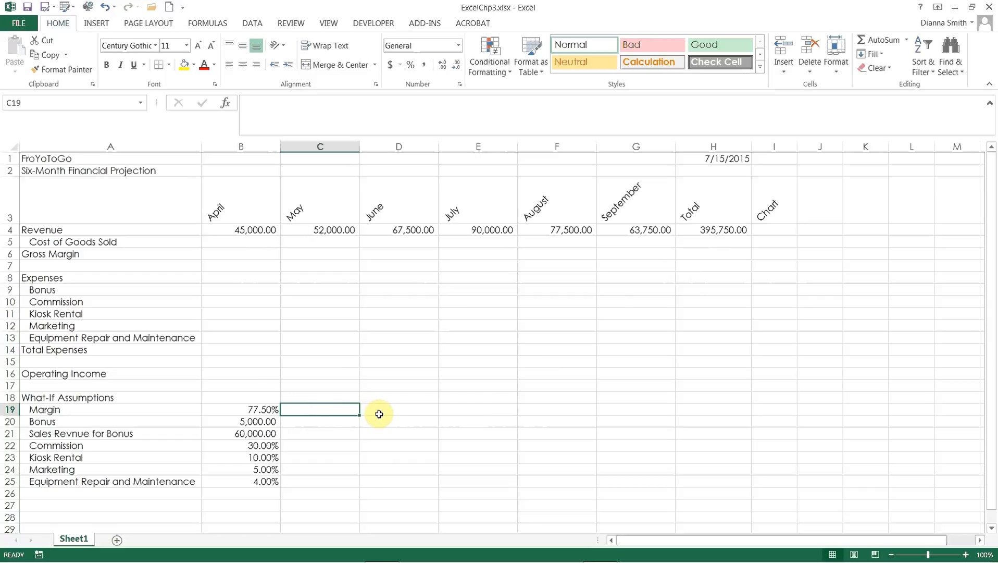
{"action": "left_click", "coordinate": [259, 409]}
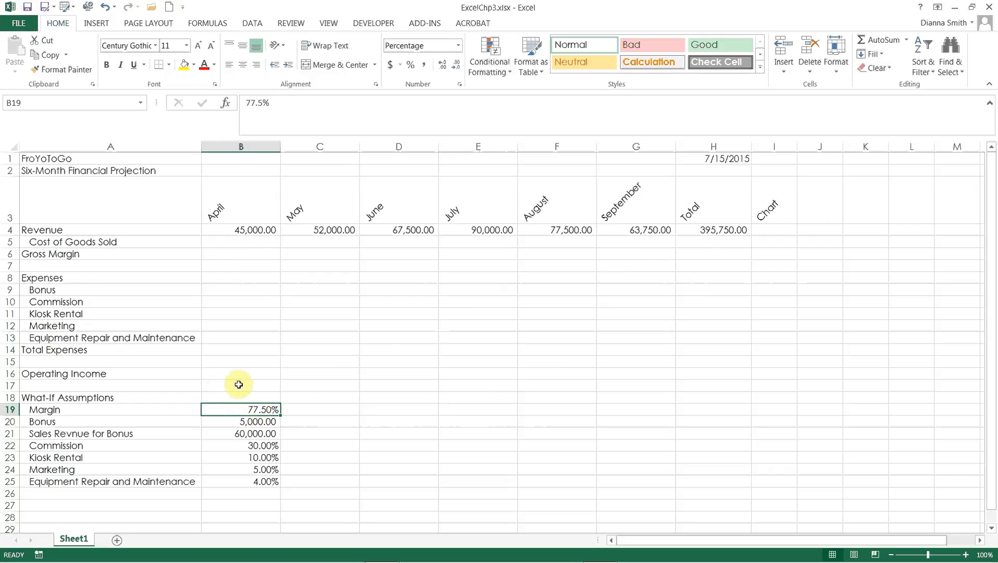
Step: Enter the formula =B4*(1-$B$19) in cell B5 for April's Cost of Goods Sold, with an absolute reference to the margin
{"action": "left_click", "coordinate": [250, 242]}
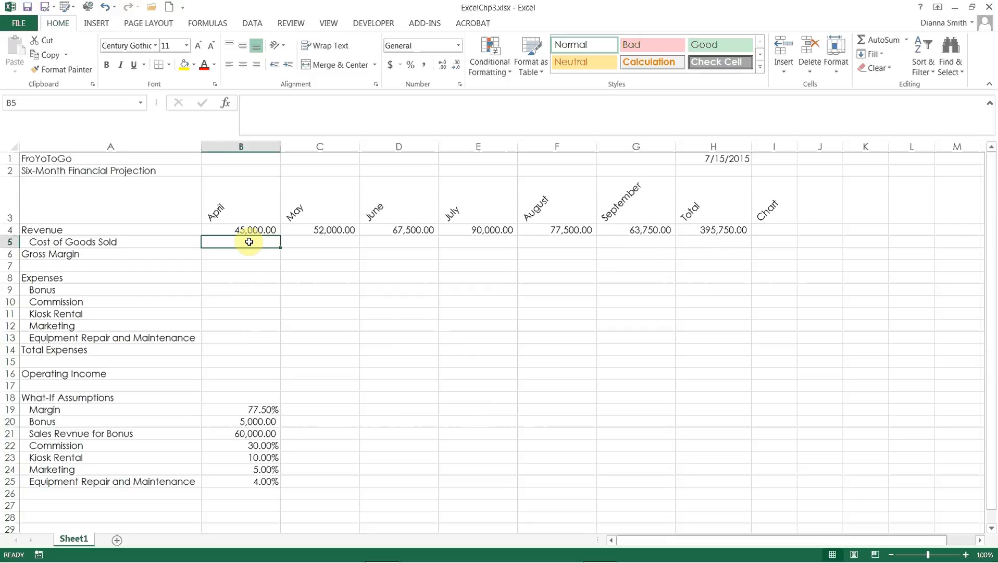
{"action": "type", "text": "="}
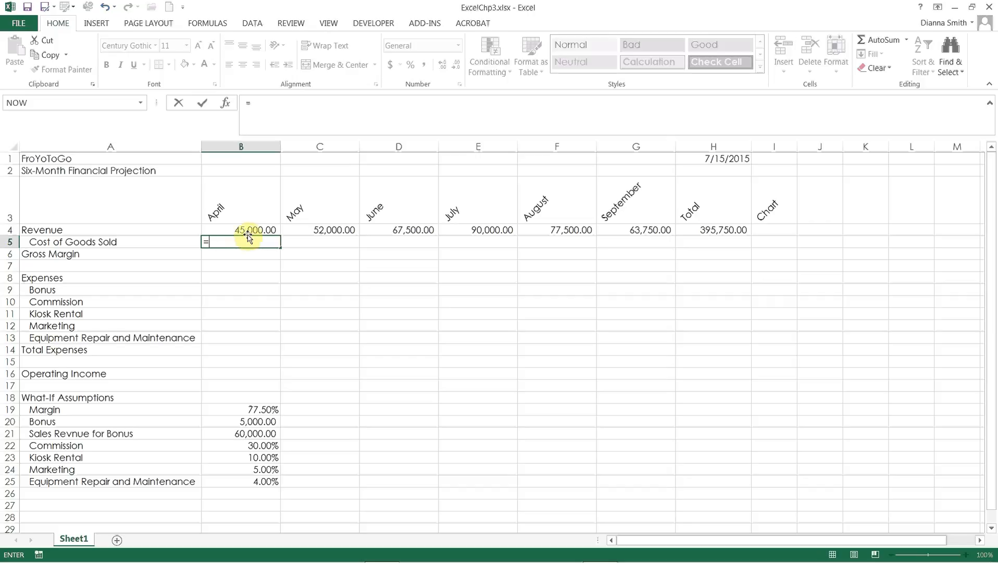
{"action": "left_click", "coordinate": [247, 230]}
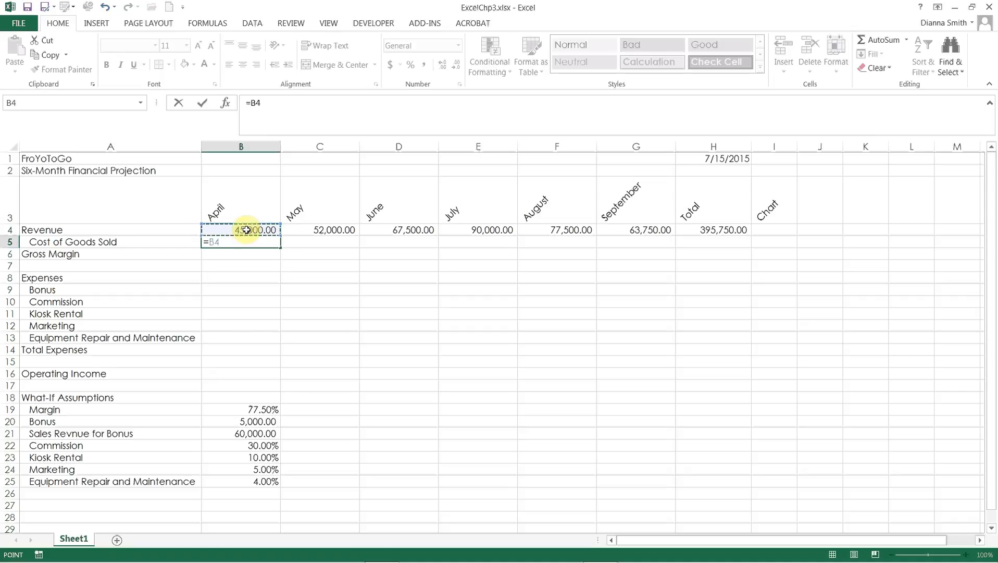
{"action": "type", "text": "*("}
{"action": "type", "text": "1-"}
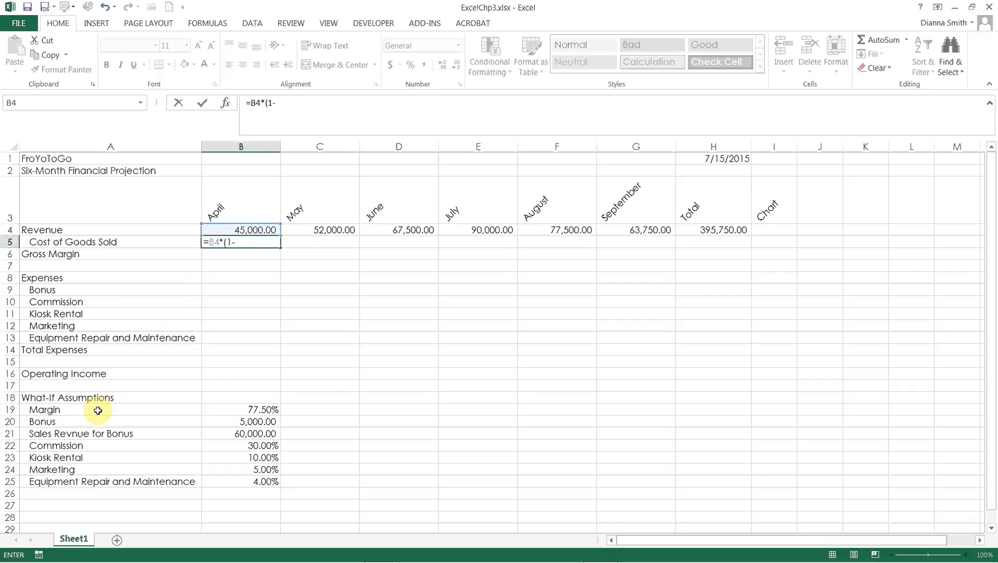
{"action": "left_click", "coordinate": [218, 412]}
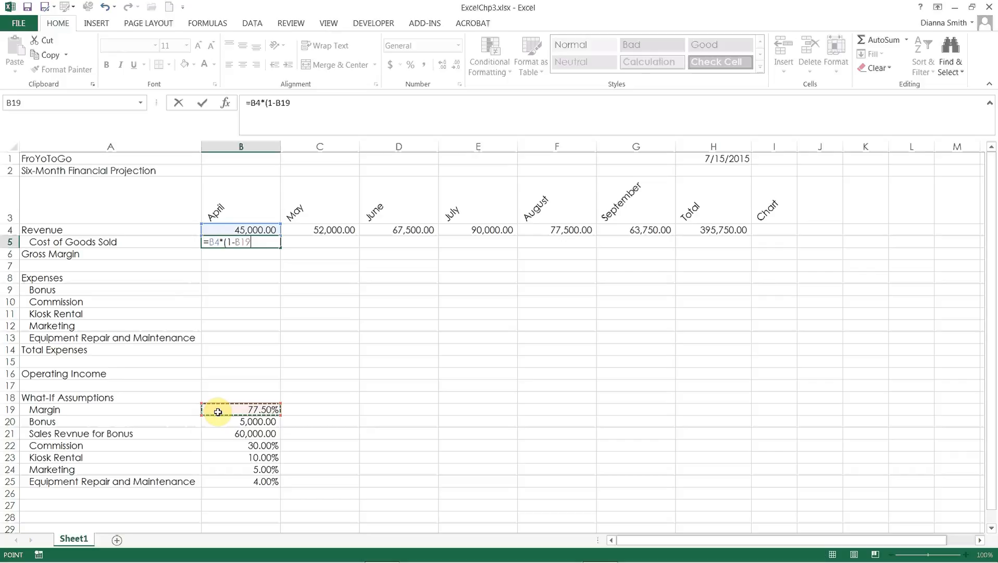
{"action": "left_click", "coordinate": [241, 242]}
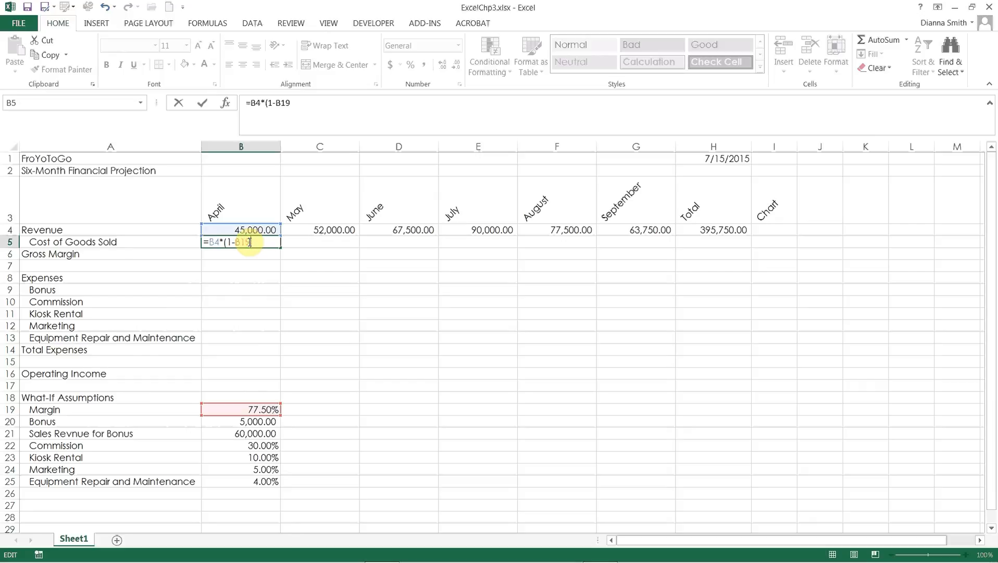
{"action": "key", "text": "F4"}
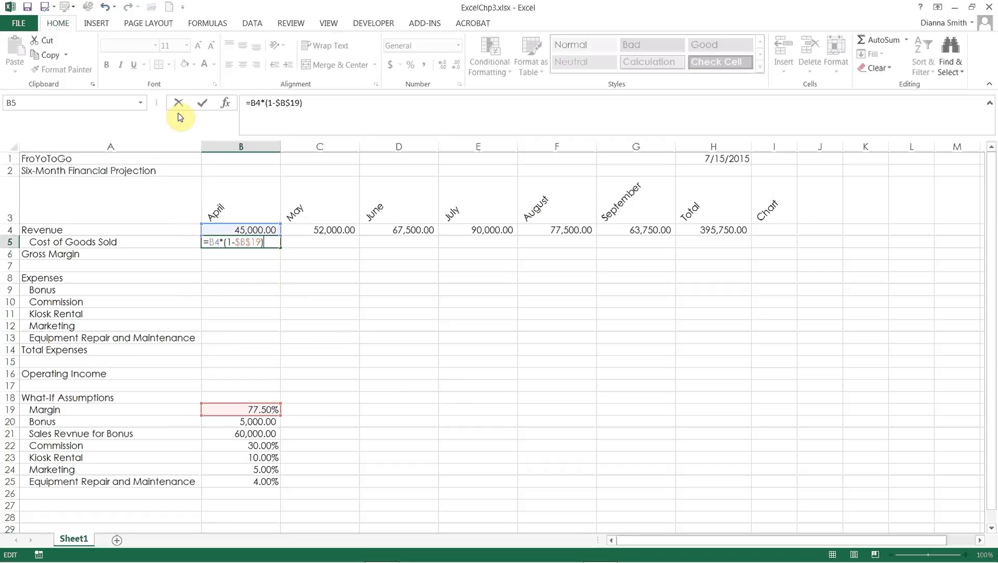
{"action": "left_click", "coordinate": [203, 104]}
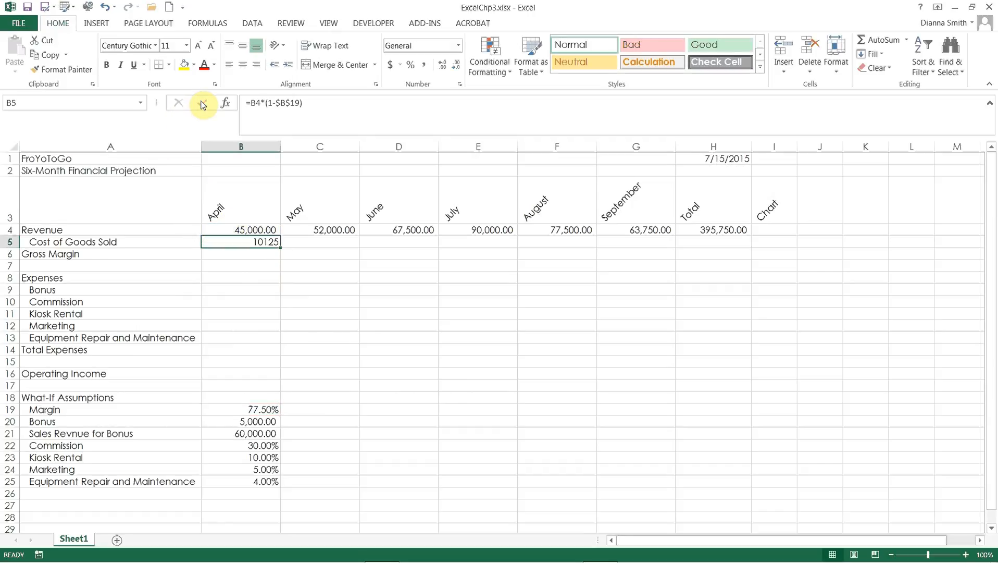
Step: Enter the formula =B4-B5 in cell B6 for April's Gross Margin
{"action": "key", "text": "Down"}
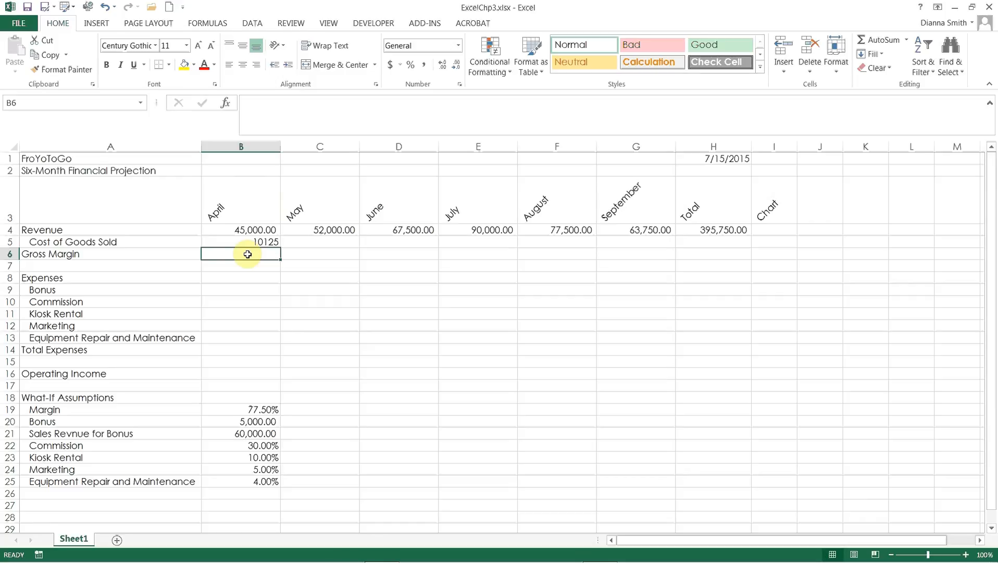
{"action": "type", "text": "="}
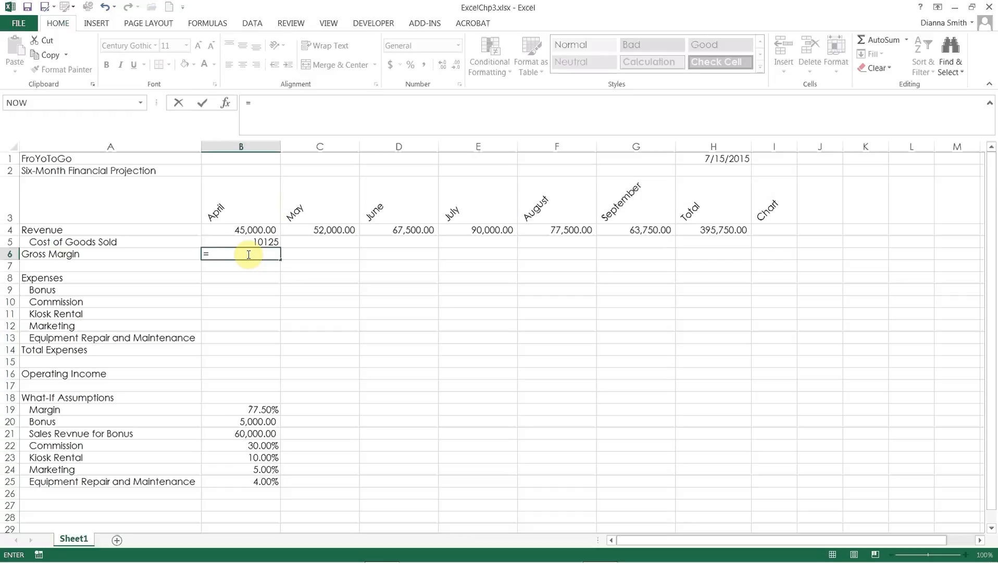
{"action": "left_click", "coordinate": [248, 231]}
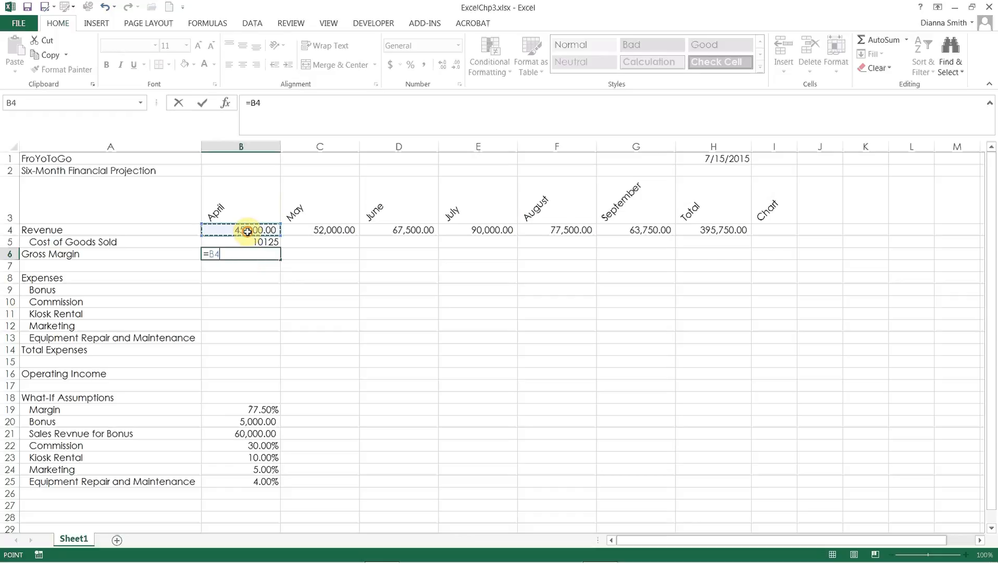
{"action": "type", "text": "-"}
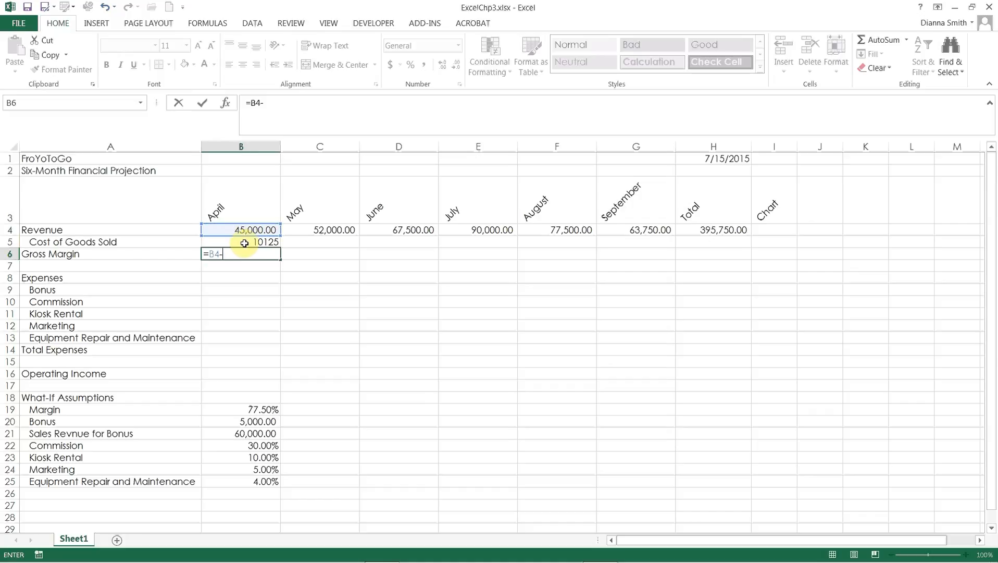
{"action": "left_click", "coordinate": [244, 244]}
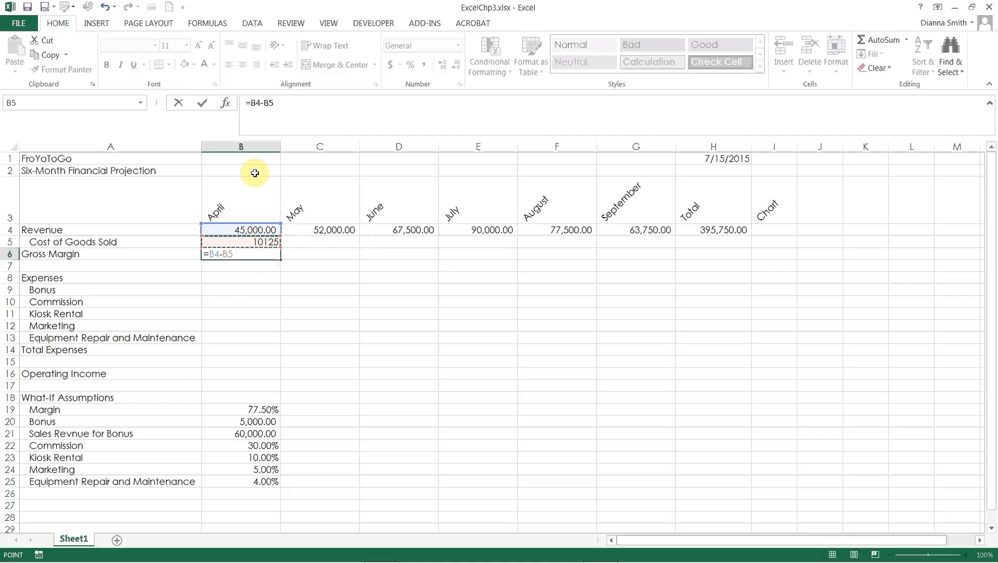
{"action": "left_click", "coordinate": [203, 104]}
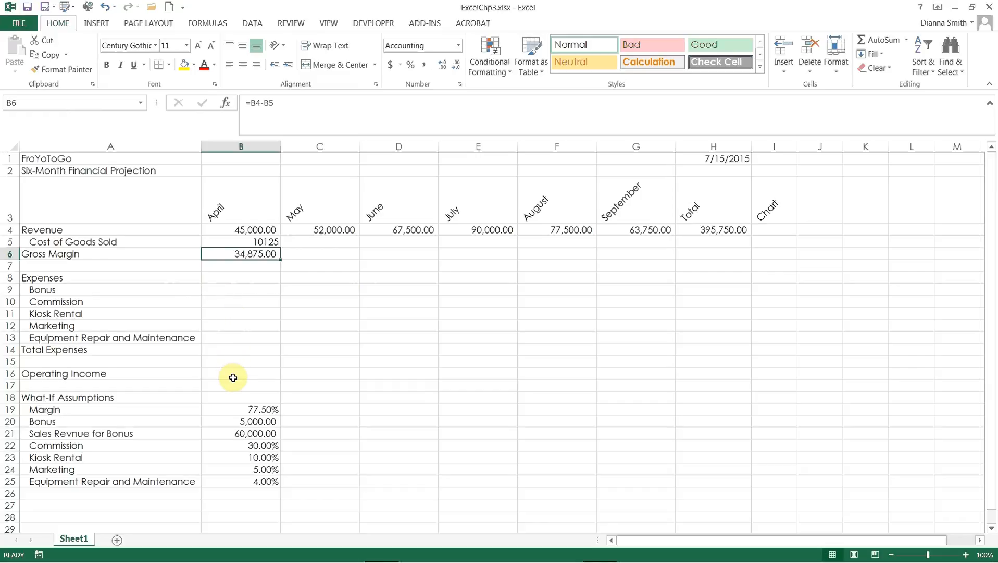
Step: Insert an IF function in cell B9 for April's Bonus, and move its arguments dialog clear of the April figures
{"action": "left_click", "coordinate": [231, 292]}
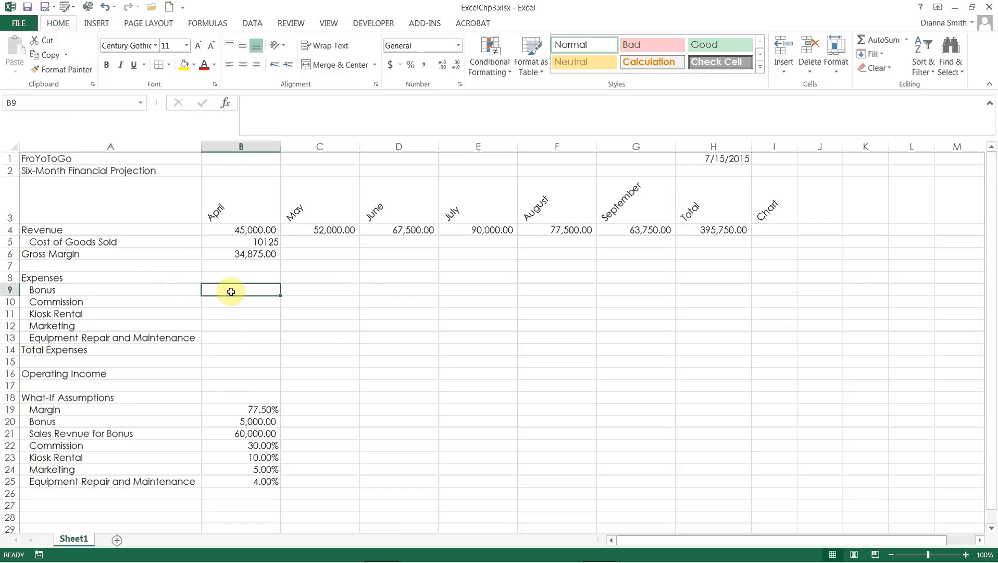
{"action": "left_click", "coordinate": [226, 104]}
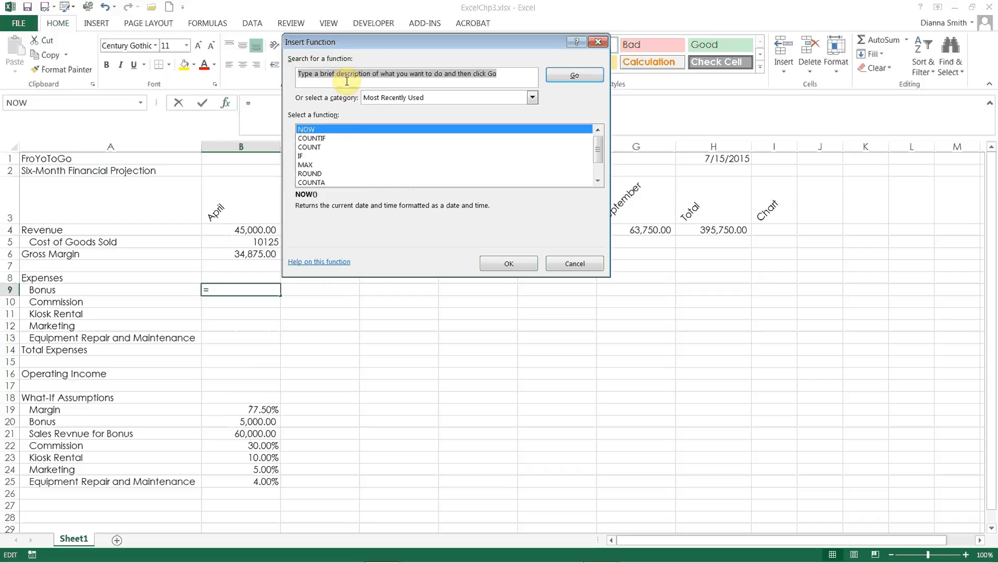
{"action": "left_click", "coordinate": [532, 98]}
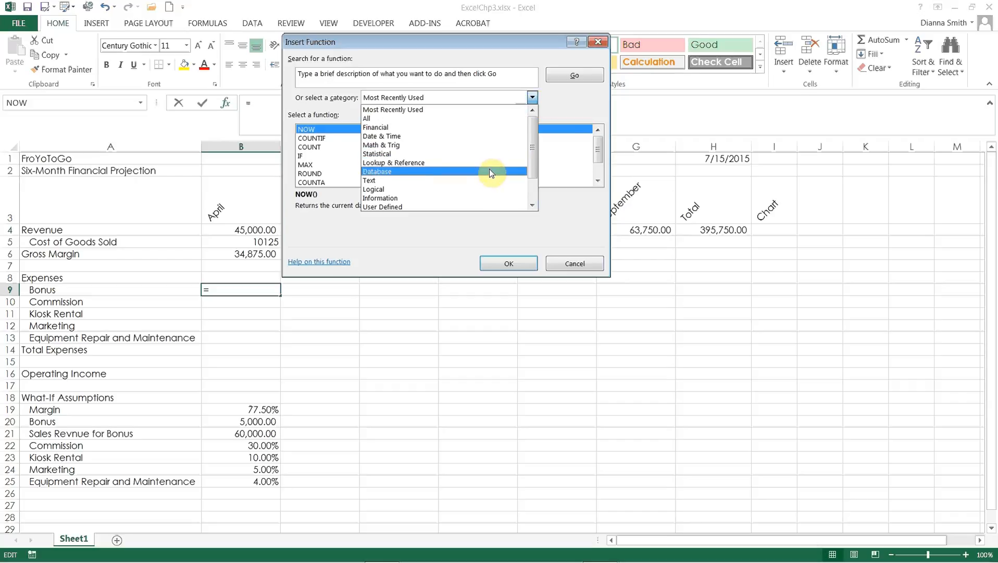
{"action": "left_click", "coordinate": [532, 97]}
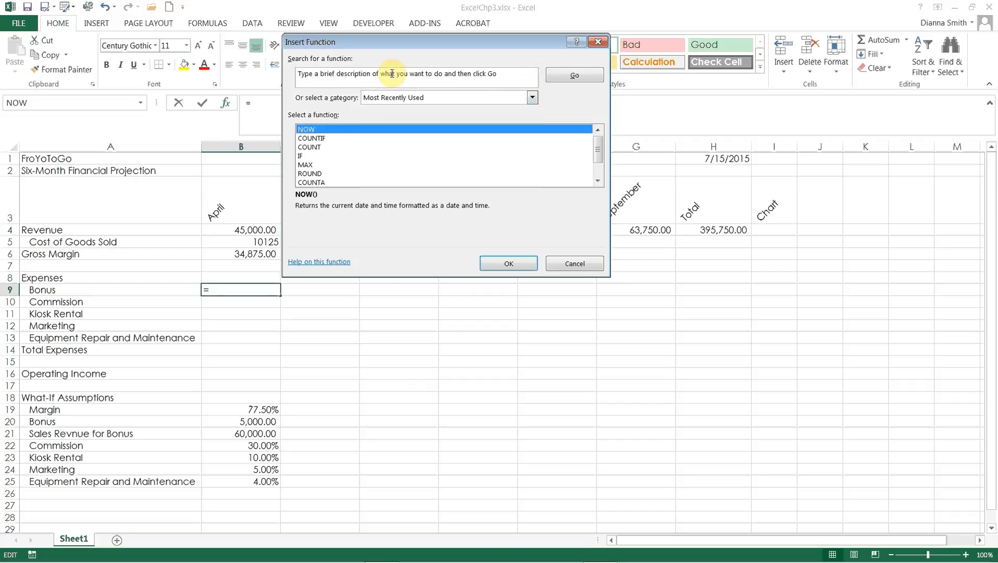
{"action": "double_click", "coordinate": [302, 156]}
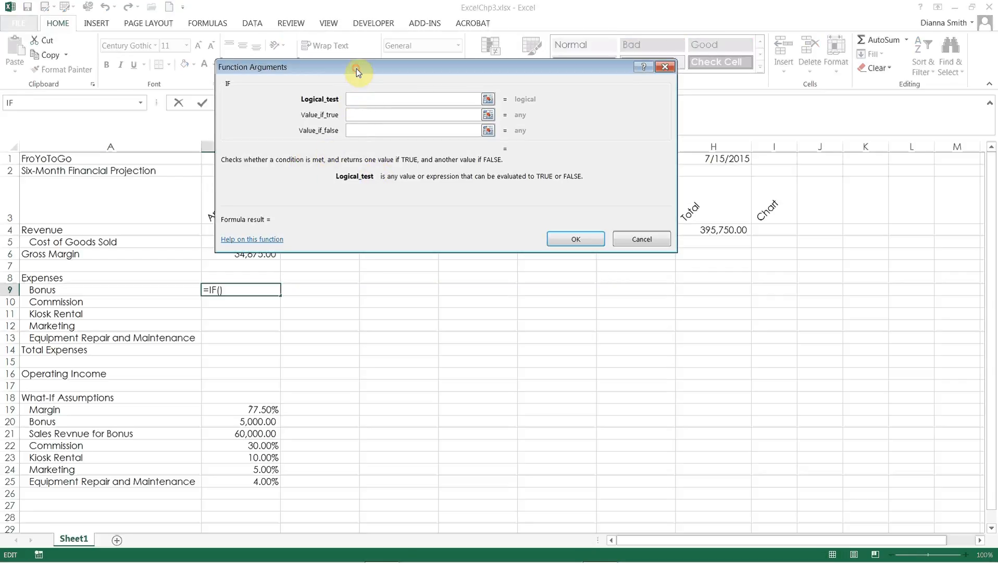
{"action": "left_click_drag", "start_coordinate": [357, 69], "coordinate": [441, 26]}
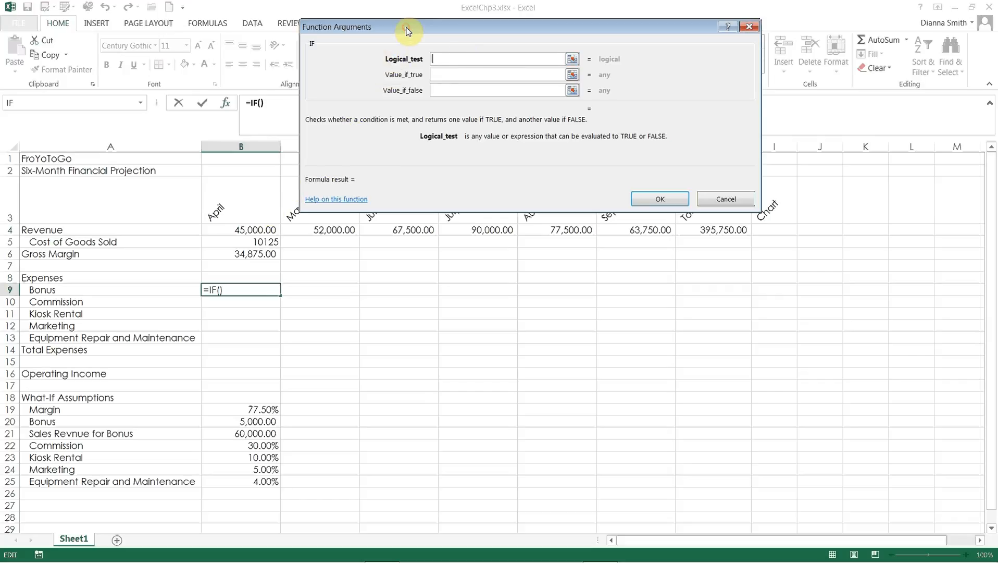
{"action": "left_click_drag", "start_coordinate": [408, 32], "coordinate": [476, 33]}
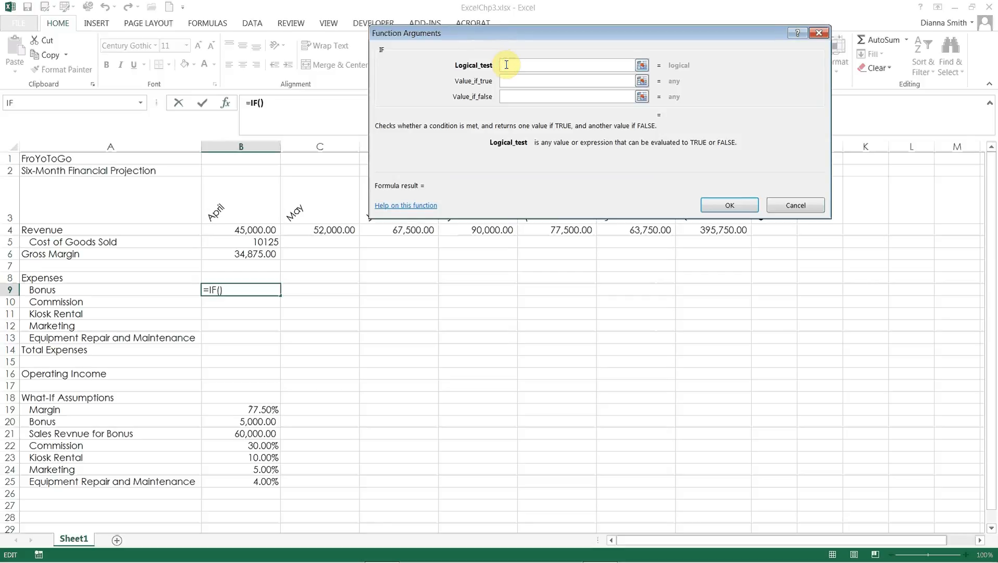
Step: Set the IF function's logical test to B4>=$B$21, comparing April's revenue with an absolute reference to the bonus sales threshold
{"action": "left_click", "coordinate": [250, 231]}
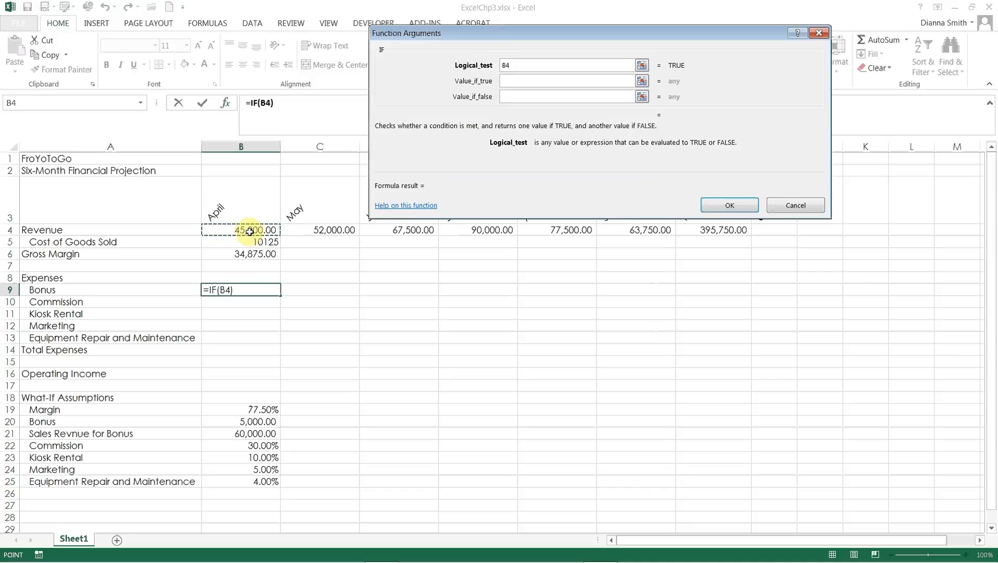
{"action": "type", "text": ">"}
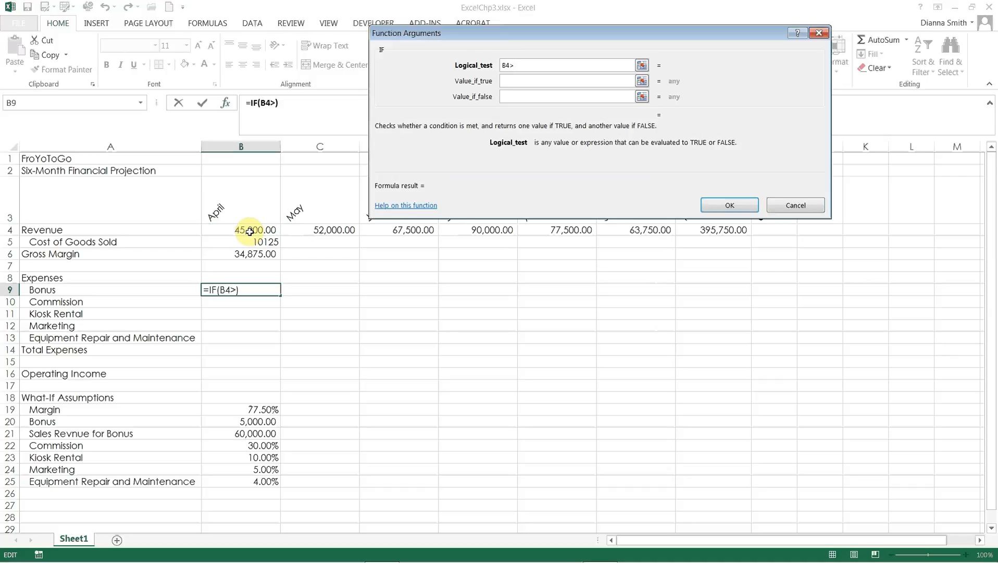
{"action": "type", "text": "="}
{"action": "left_click", "coordinate": [265, 433]}
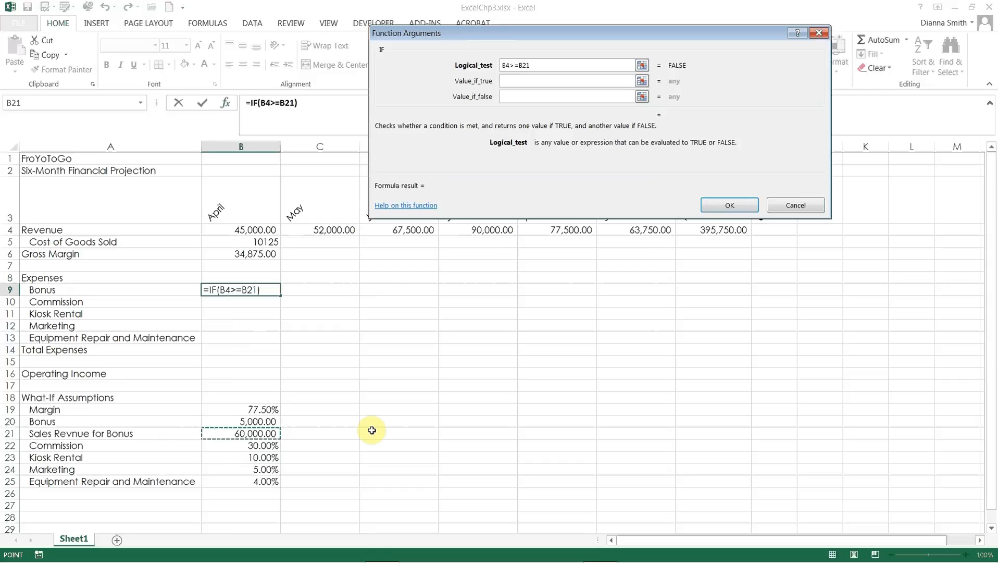
{"action": "key", "text": "F4"}
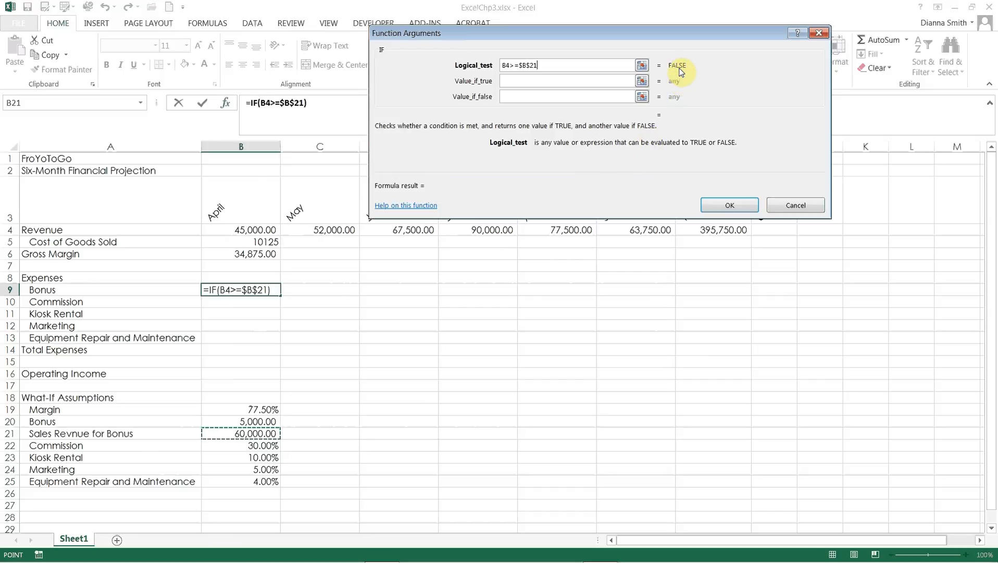
Step: Complete the IF function for April's Bonus with $B$20 as the value if true and 0 as the value if false
{"action": "left_click", "coordinate": [605, 81]}
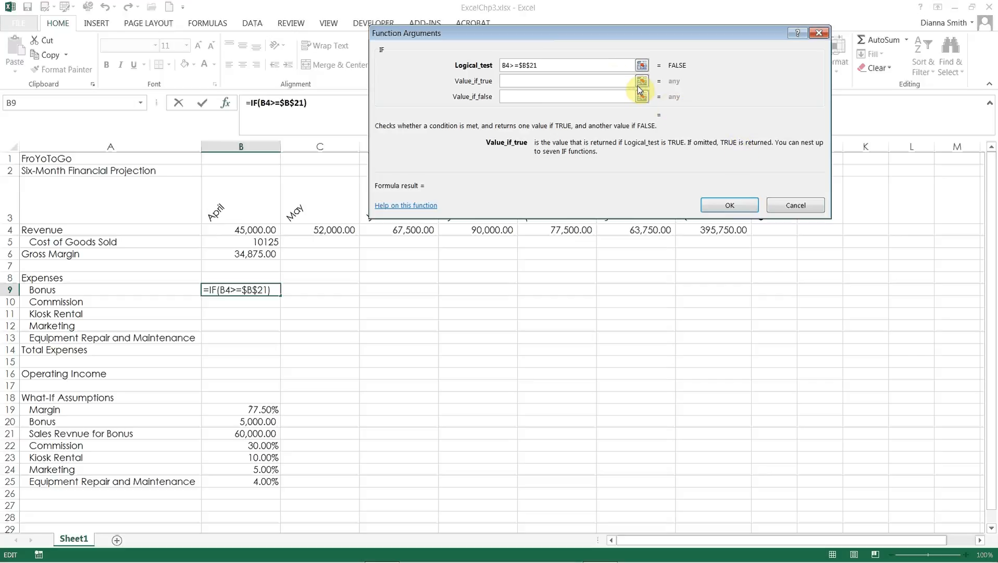
{"action": "left_click", "coordinate": [562, 81]}
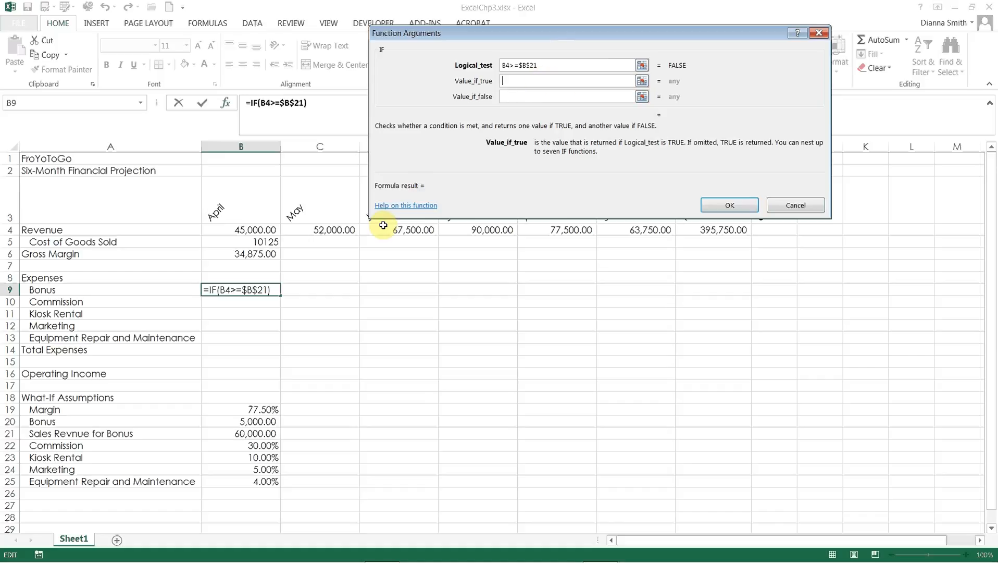
{"action": "left_click", "coordinate": [265, 424]}
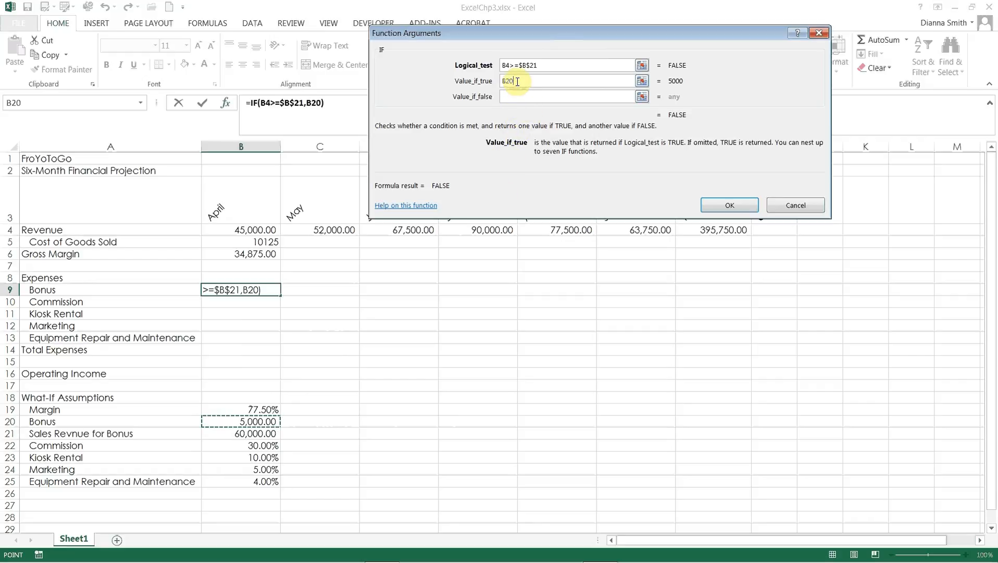
{"action": "key", "text": "F4"}
{"action": "left_click", "coordinate": [558, 97]}
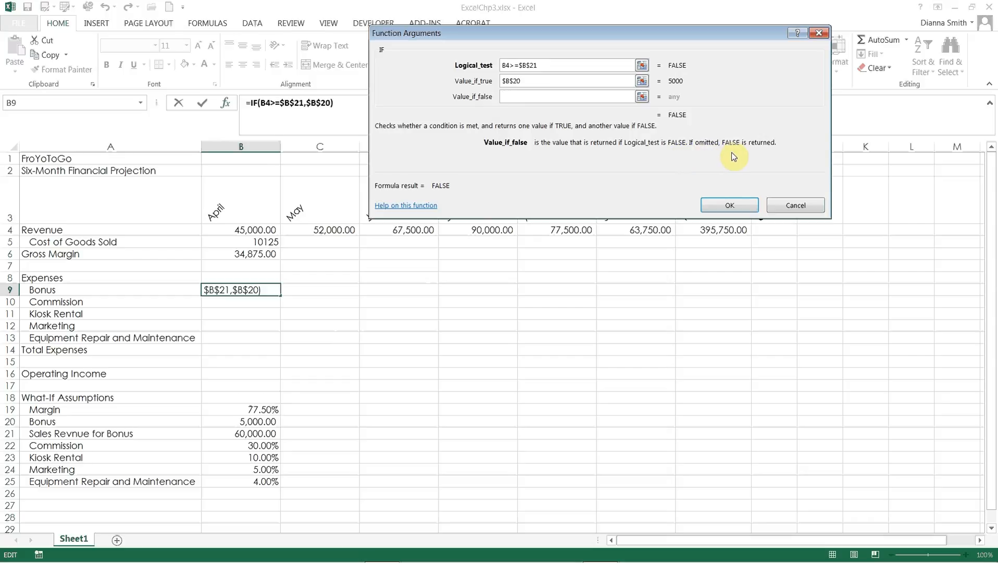
{"action": "type", "text": "0"}
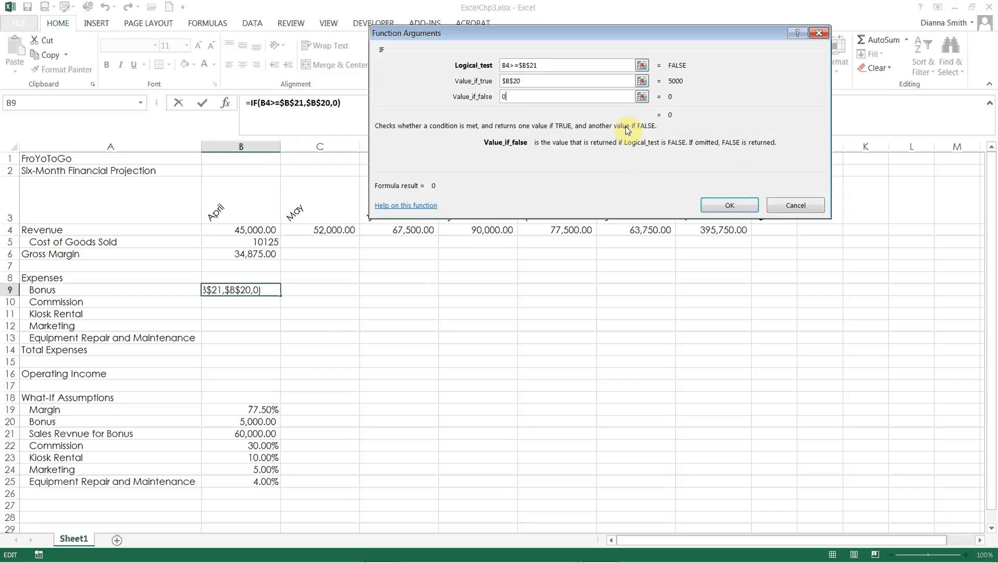
{"action": "left_click", "coordinate": [722, 206]}
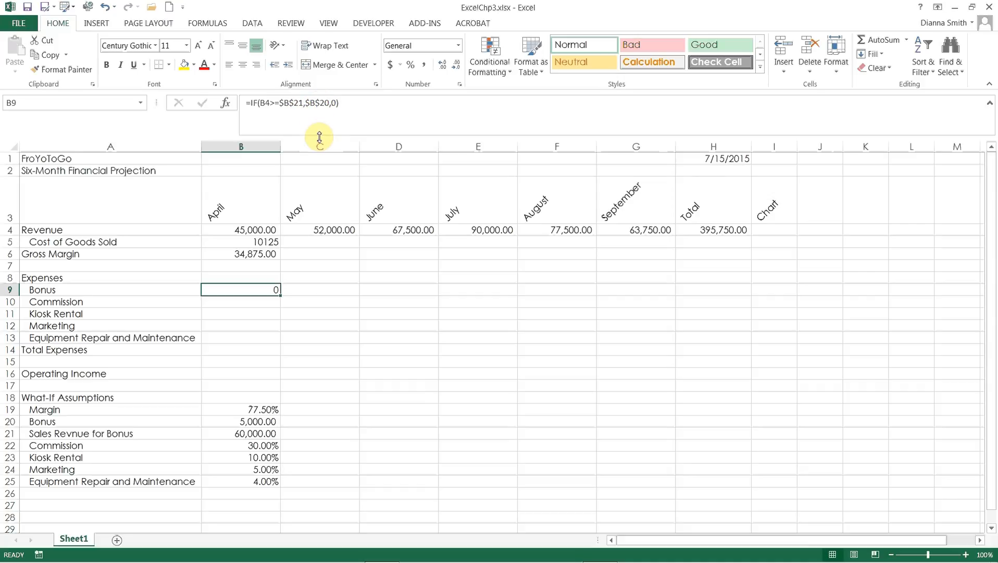
Step: Enter the formula =B4*$B$22 in cell B10 for April's Commission, with an absolute reference to the commission rate
{"action": "left_click", "coordinate": [238, 302]}
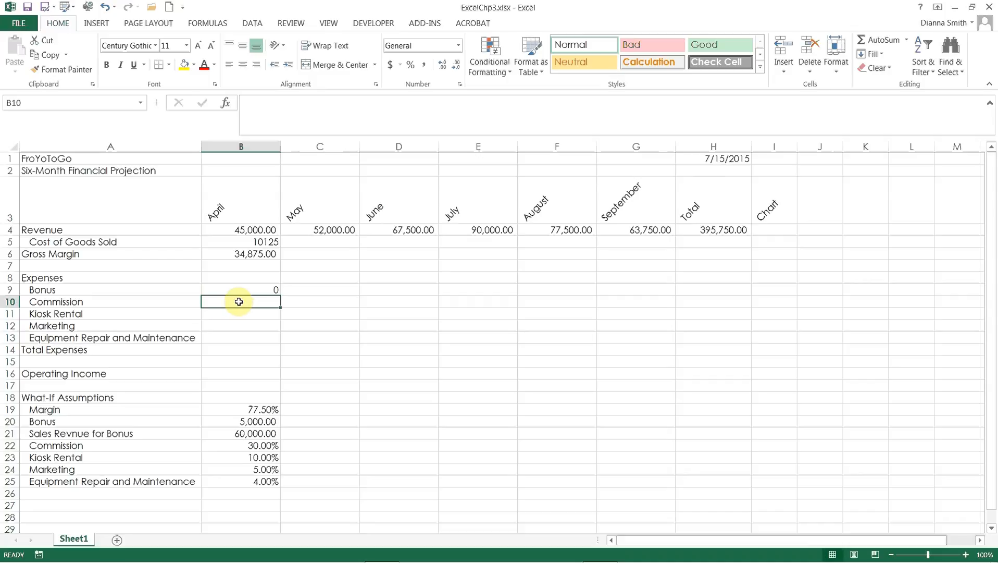
{"action": "type", "text": "="}
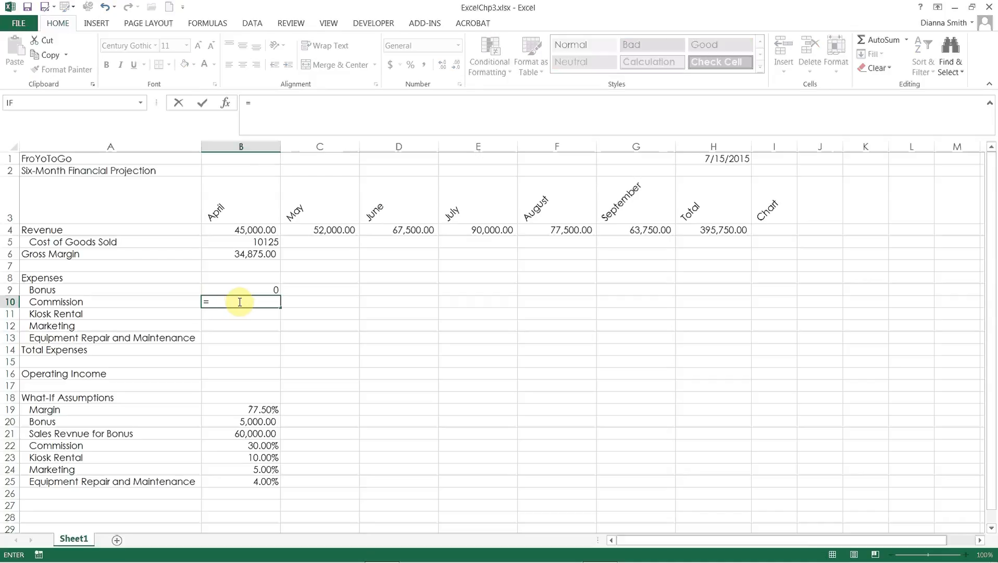
{"action": "left_click", "coordinate": [245, 231]}
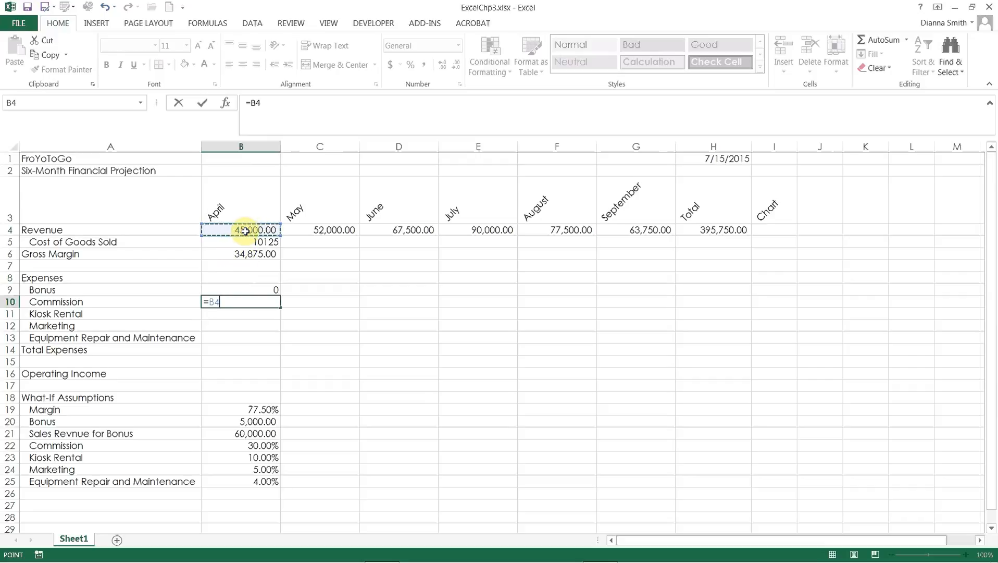
{"action": "type", "text": "*"}
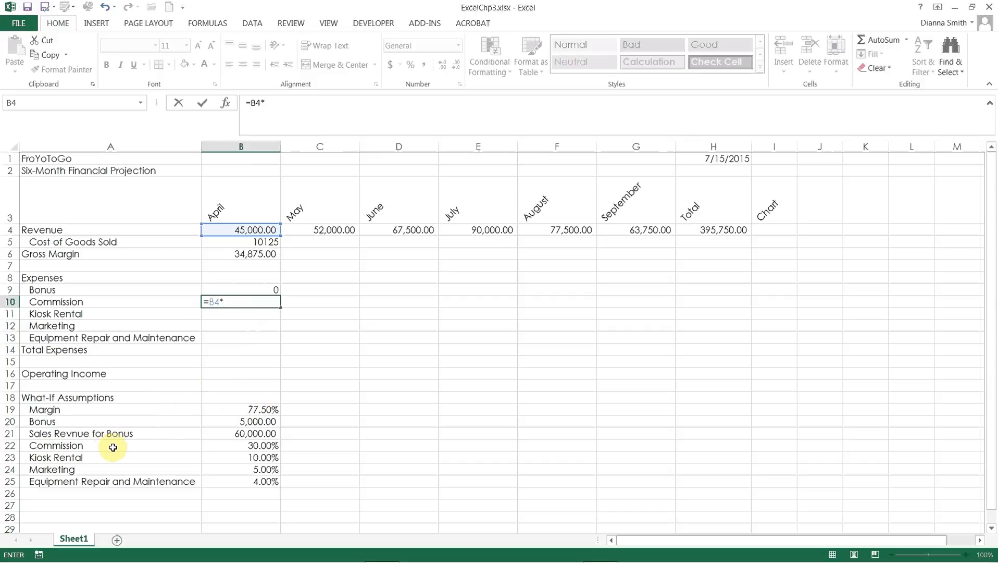
{"action": "left_click", "coordinate": [238, 447]}
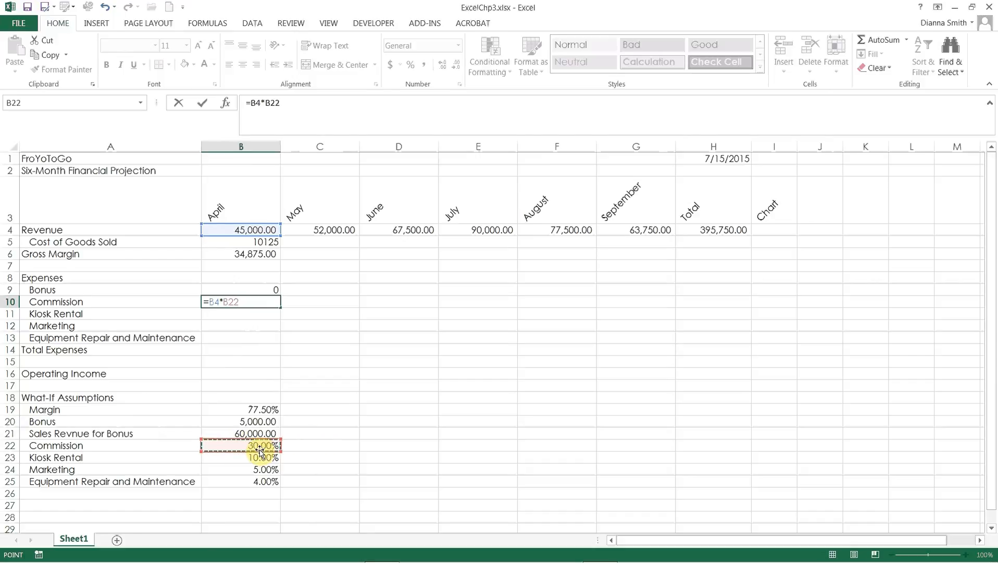
{"action": "key", "text": "F4"}
{"action": "key", "text": "Return"}
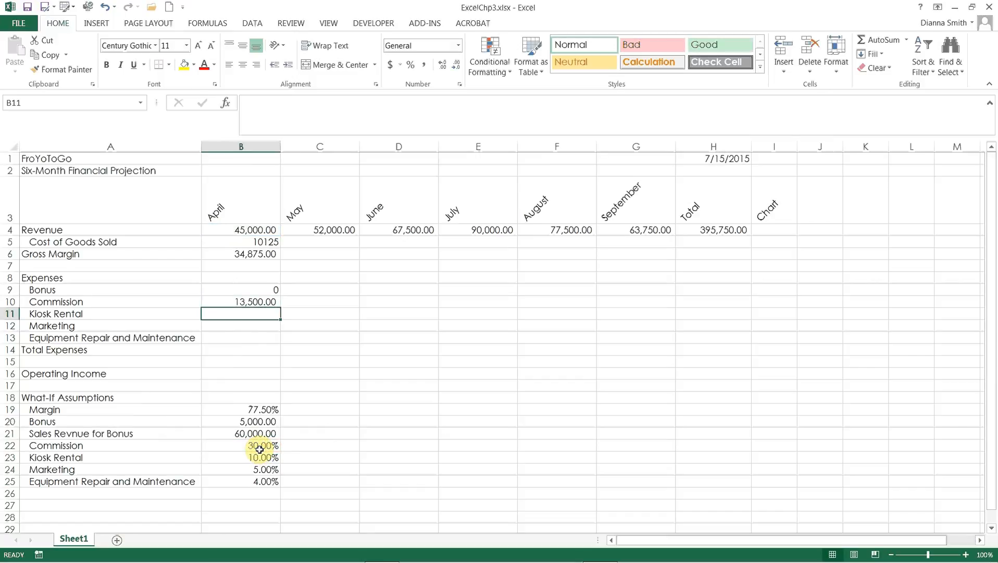
Step: Enter the formula =B4*$B$23 in cell B11 for April's Kiosk Rental, with an absolute reference to the rental rate
{"action": "type", "text": "="}
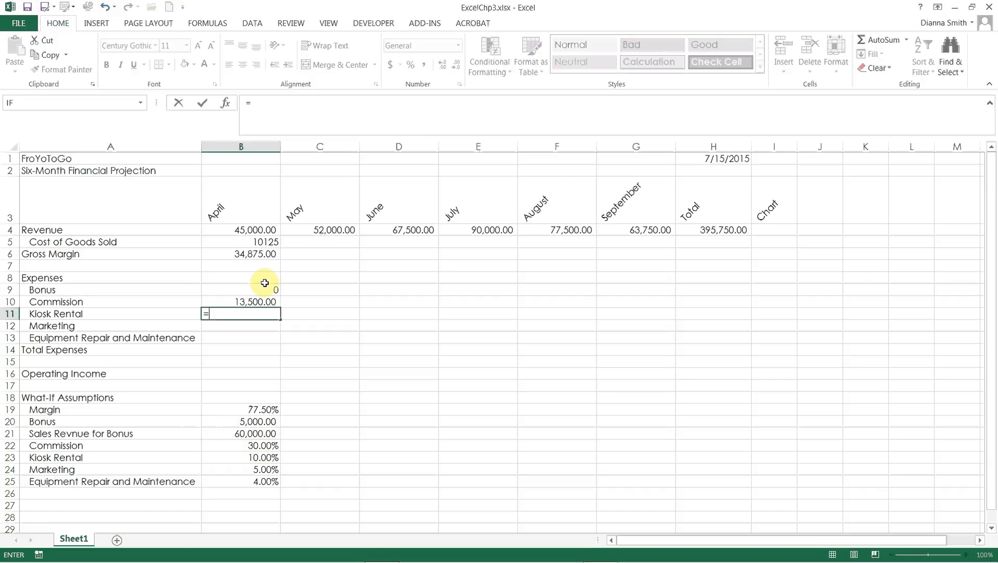
{"action": "left_click", "coordinate": [253, 231]}
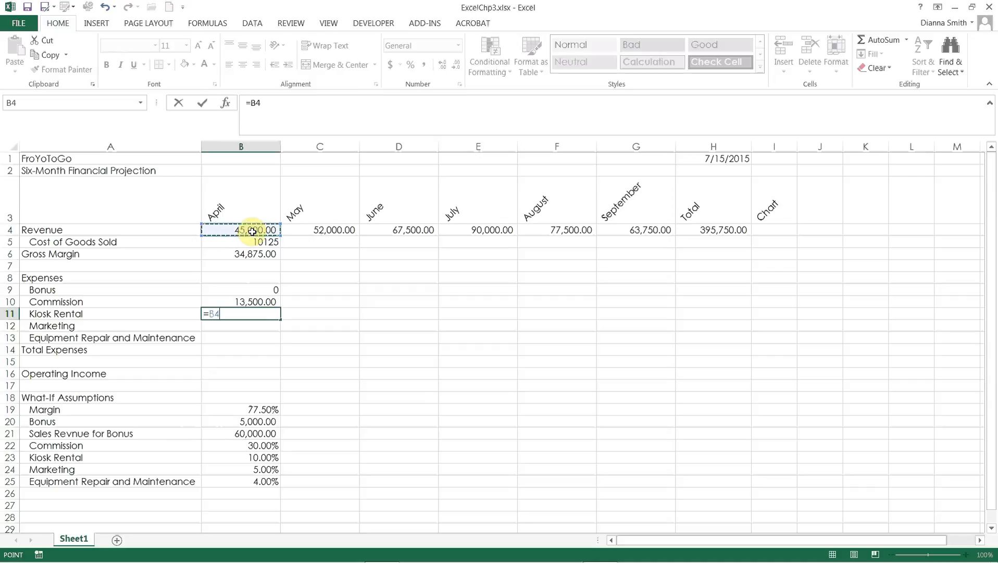
{"action": "type", "text": "*"}
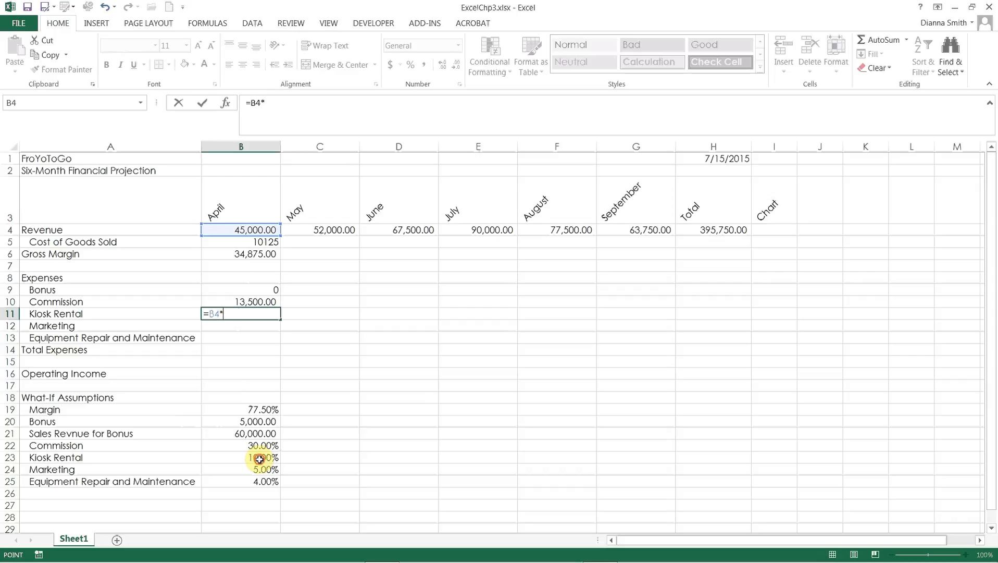
{"action": "left_click", "coordinate": [259, 459]}
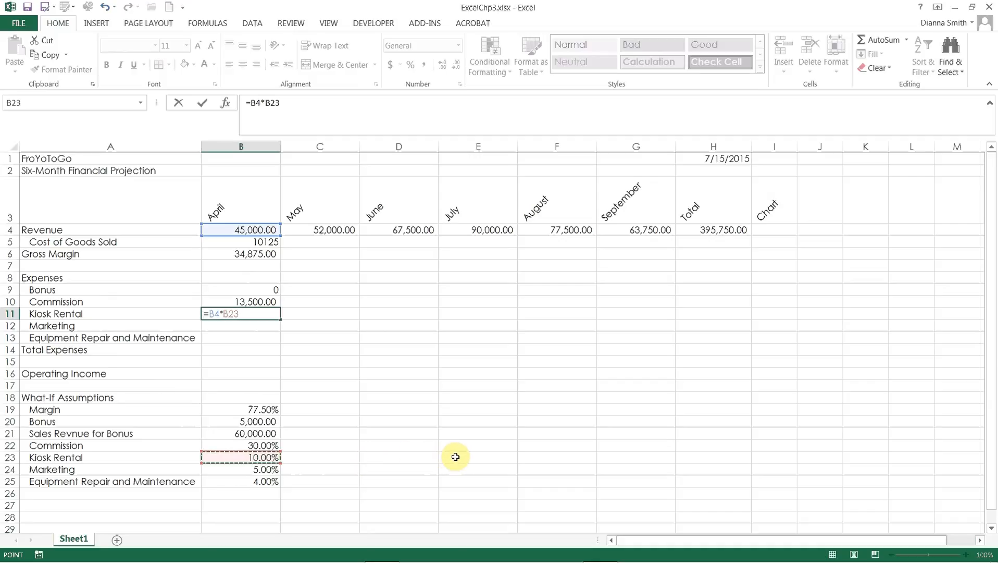
{"action": "key", "text": "F4"}
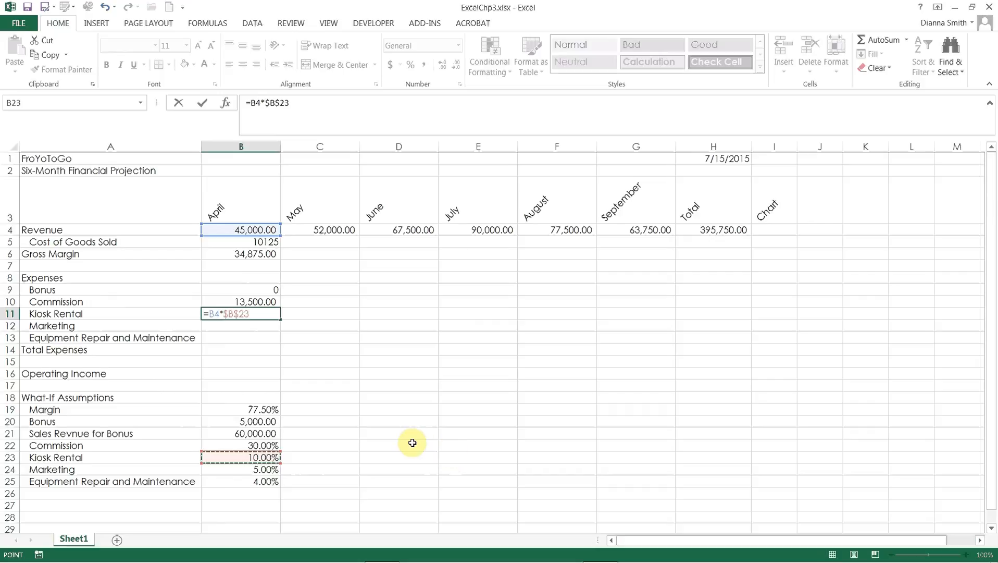
{"action": "key", "text": "ctrl+Return"}
{"action": "key", "text": "Down"}
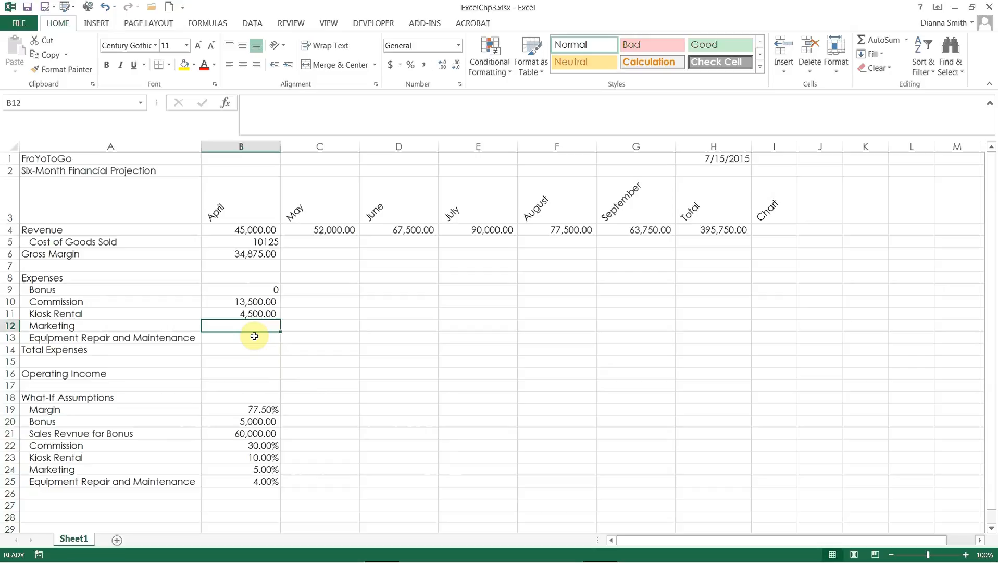
Step: Enter the formula =B4*$B$24 in cell B12 for April's Marketing, with an absolute reference to the marketing rate
{"action": "type", "text": "="}
{"action": "left_click", "coordinate": [246, 233]}
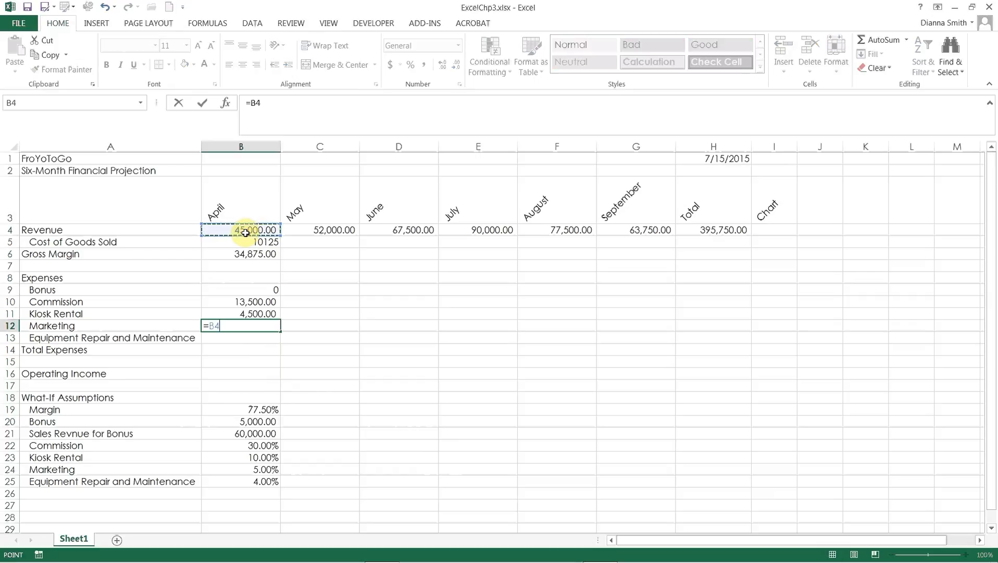
{"action": "type", "text": "*"}
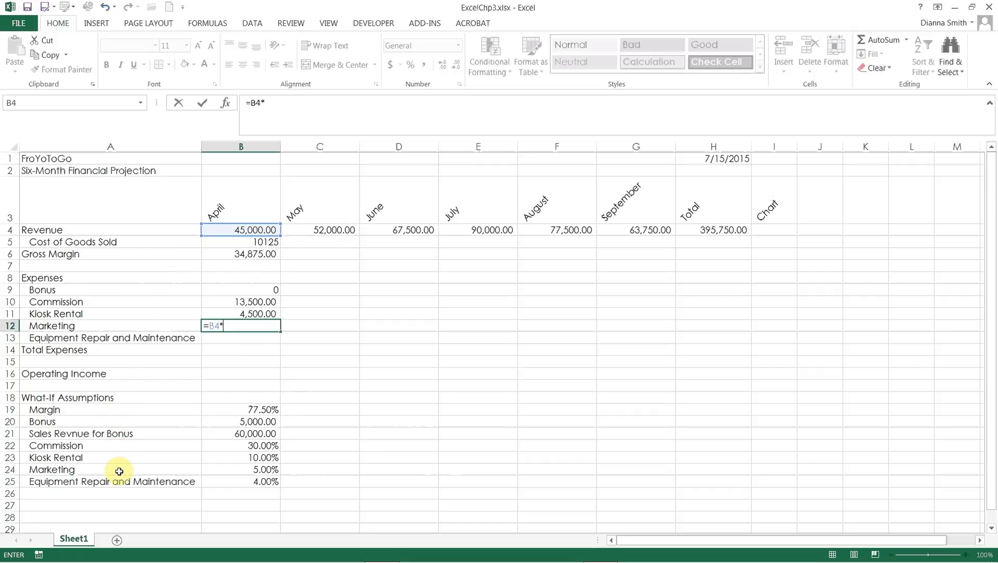
{"action": "left_click", "coordinate": [226, 473]}
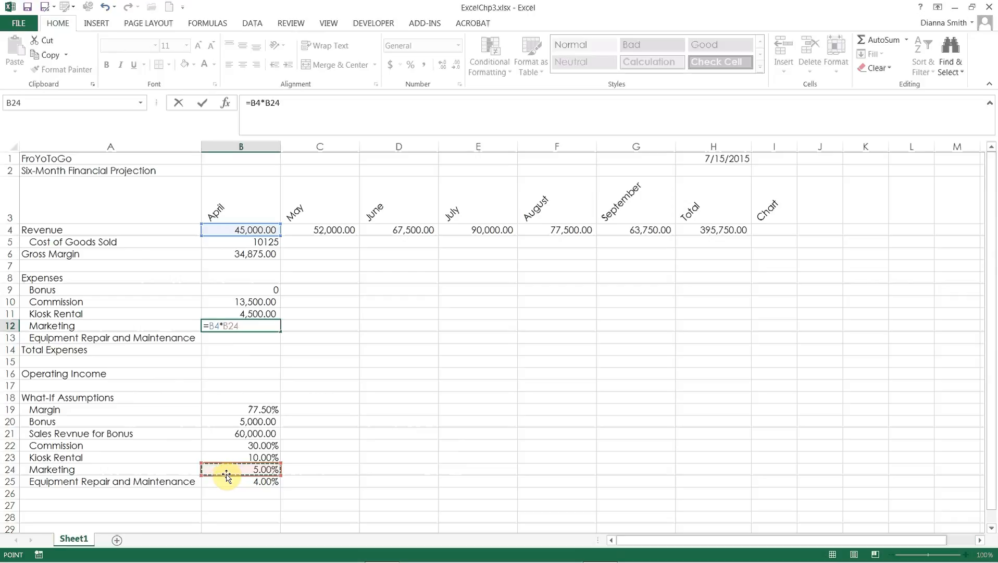
{"action": "key", "text": "F4"}
{"action": "key", "text": "Return"}
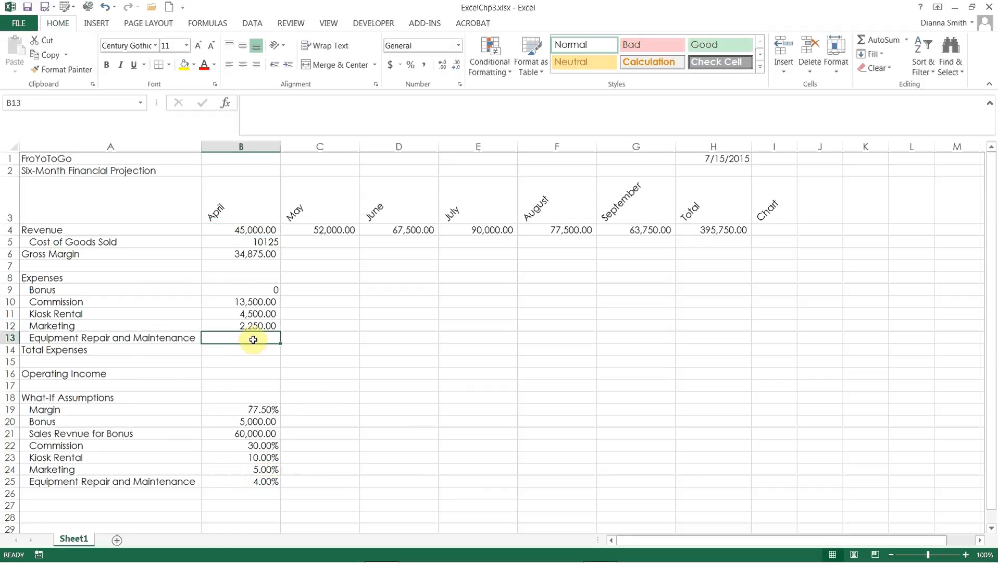
Step: Enter the formula =B4*$B$25 in cell B13 for April's Equipment Repair and Maintenance, with an absolute reference to its rate
{"action": "type", "text": "="}
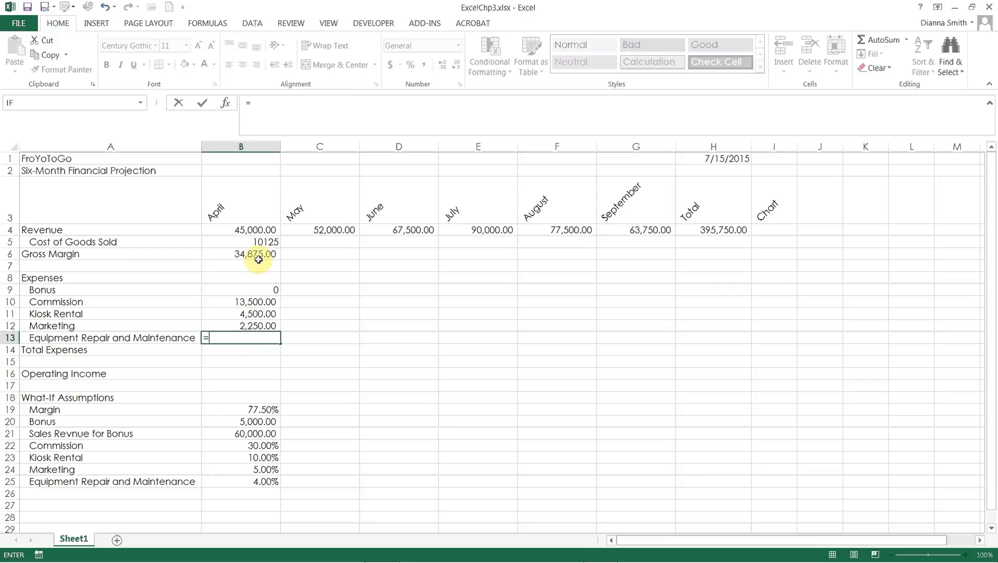
{"action": "left_click", "coordinate": [262, 230]}
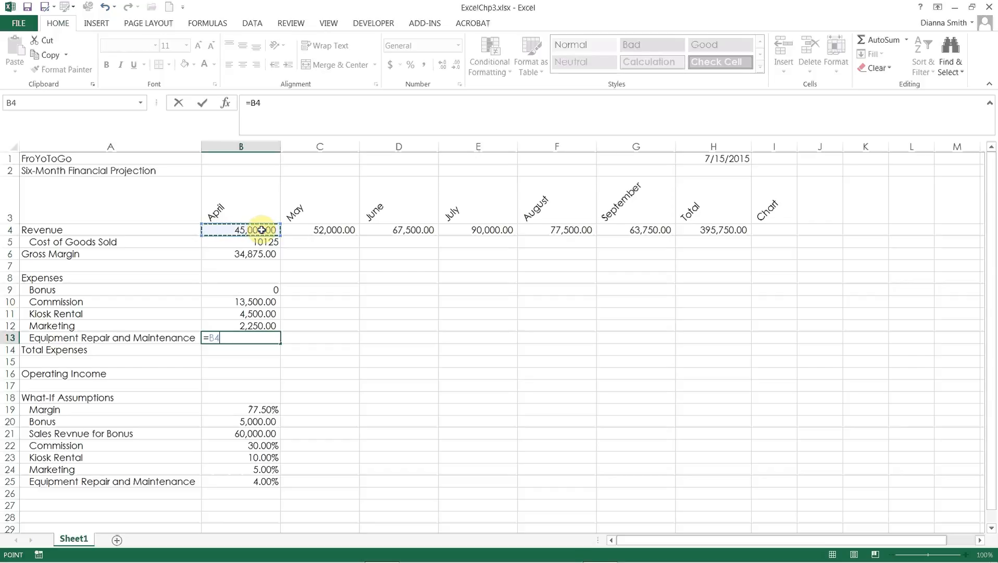
{"action": "type", "text": "*"}
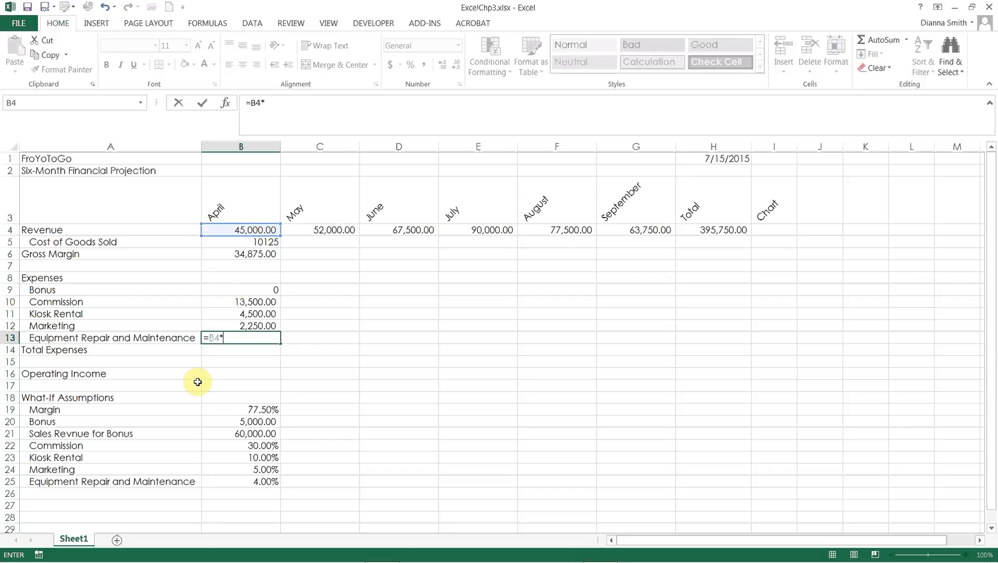
{"action": "left_click", "coordinate": [262, 482]}
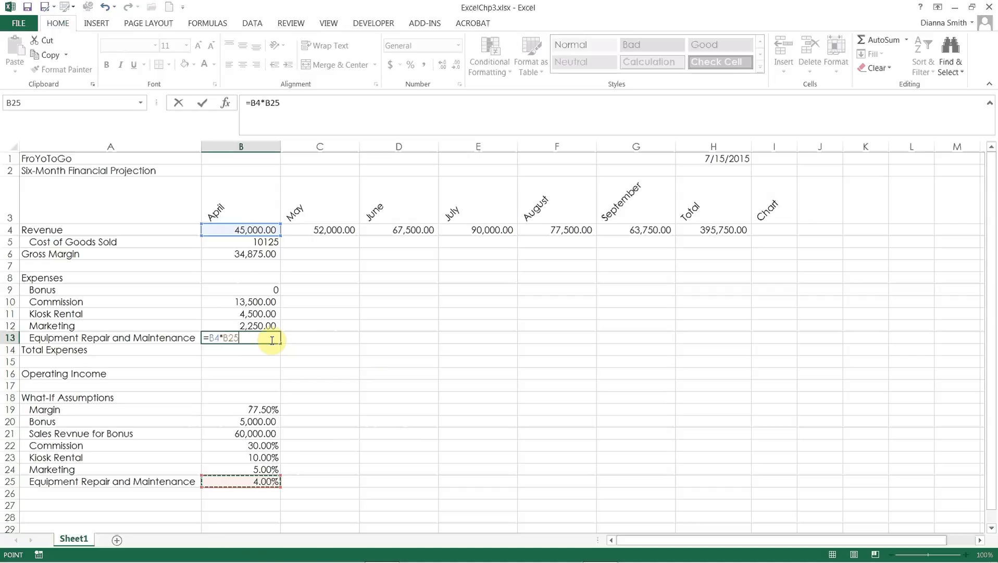
{"action": "key", "text": "F4"}
{"action": "key", "text": "Return"}
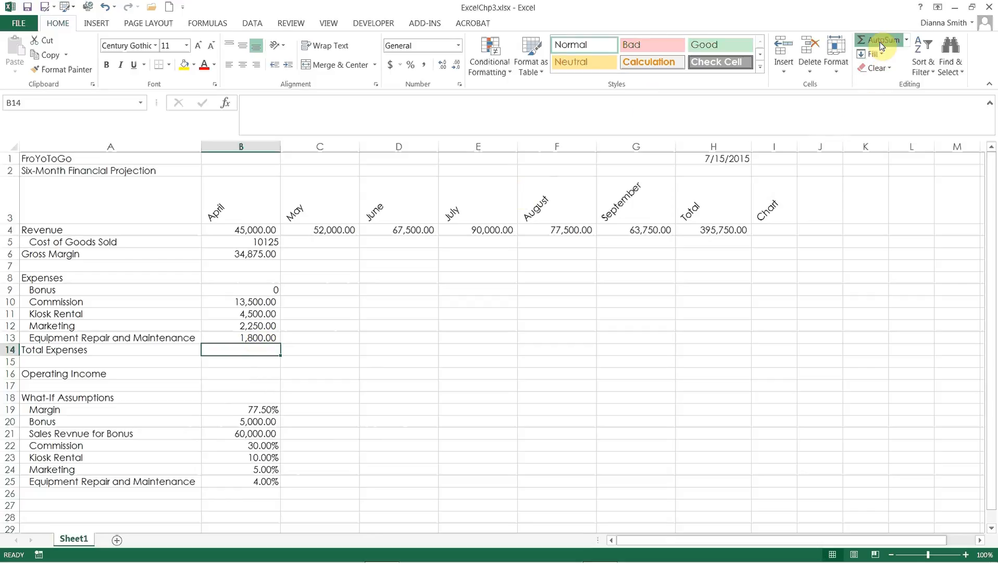
Step: Enter the formula =SUM(B9:B13) in cell B14 for April's Total Expenses
{"action": "double_click", "coordinate": [881, 46]}
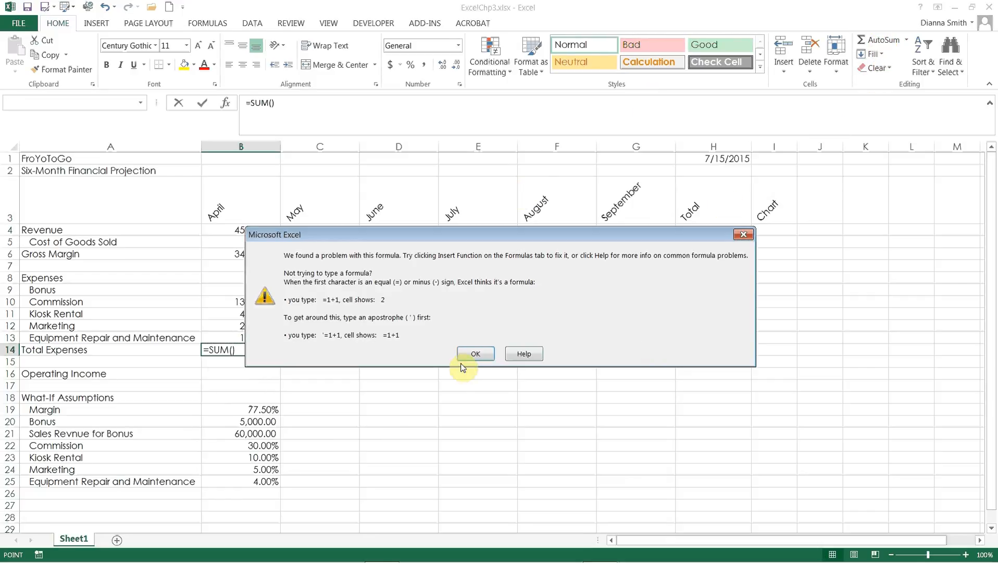
{"action": "left_click", "coordinate": [472, 354]}
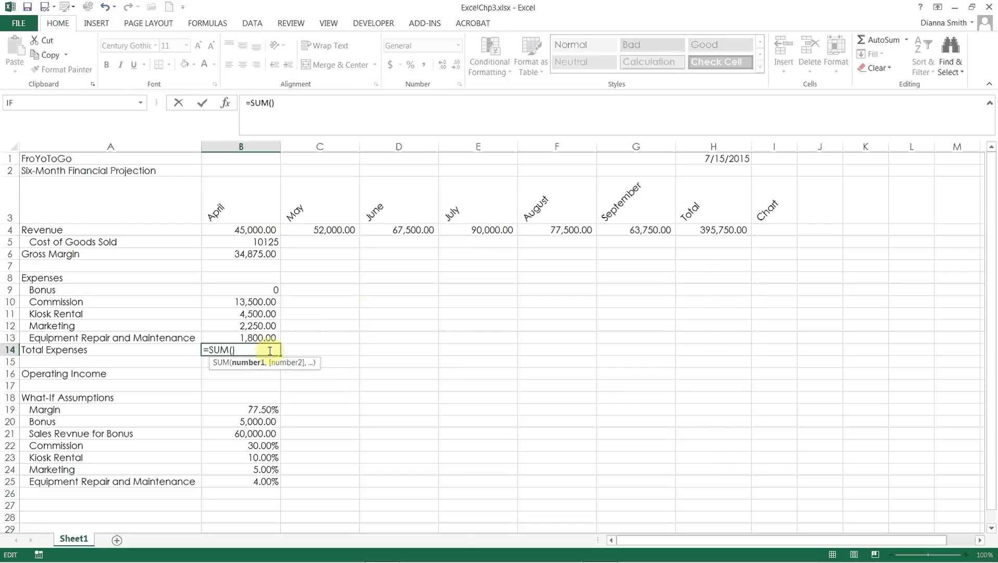
{"action": "left_click_drag", "start_coordinate": [260, 292], "coordinate": [253, 338]}
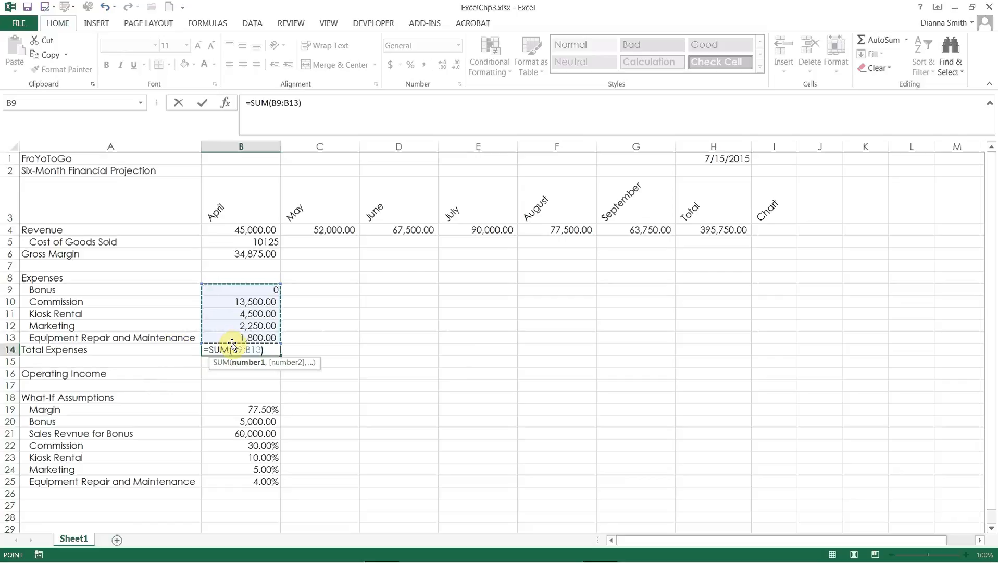
{"action": "left_click", "coordinate": [203, 104]}
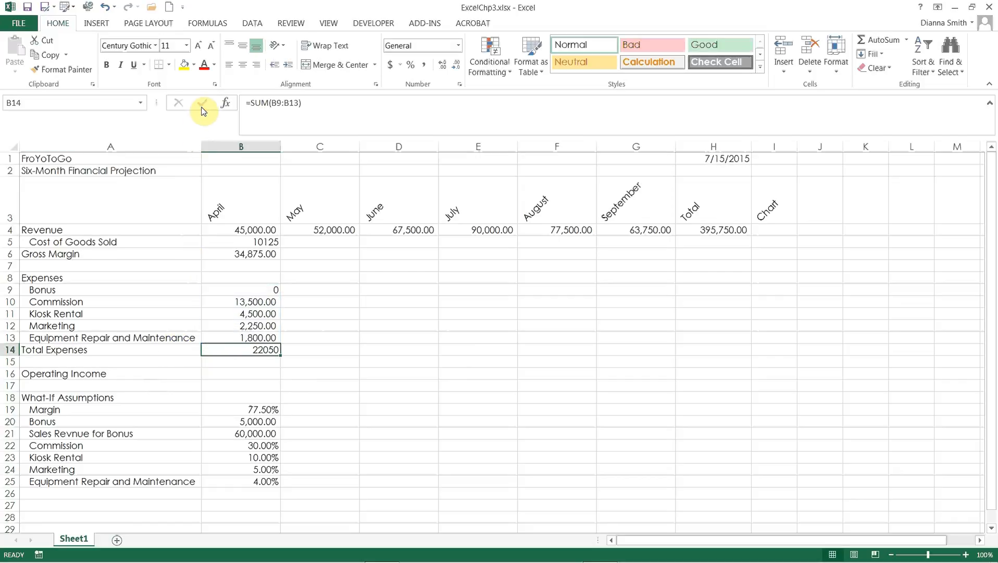
Step: Enter the formula =B6-B14 in cell B16 for April's Operating Income
{"action": "left_click", "coordinate": [250, 374]}
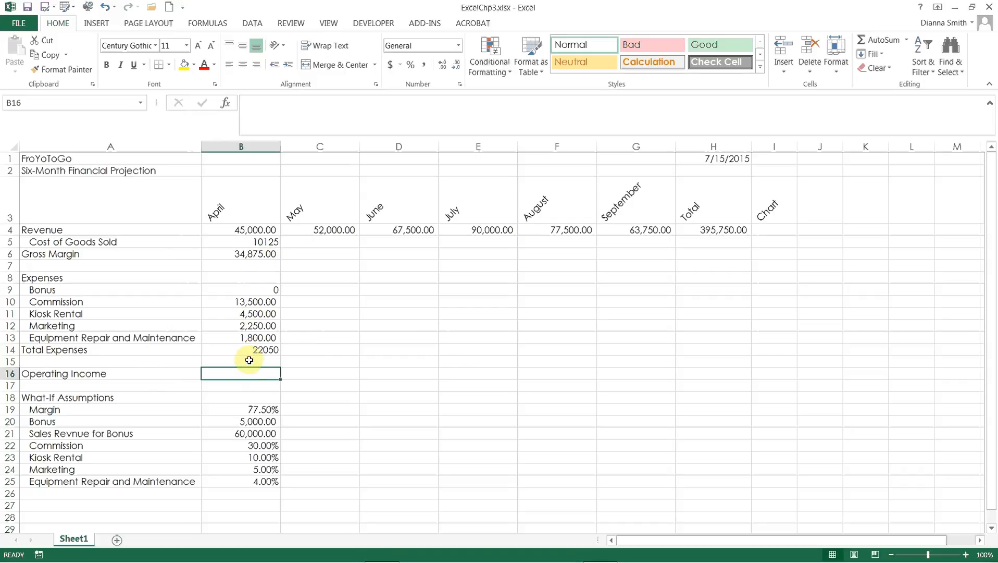
{"action": "type", "text": "="}
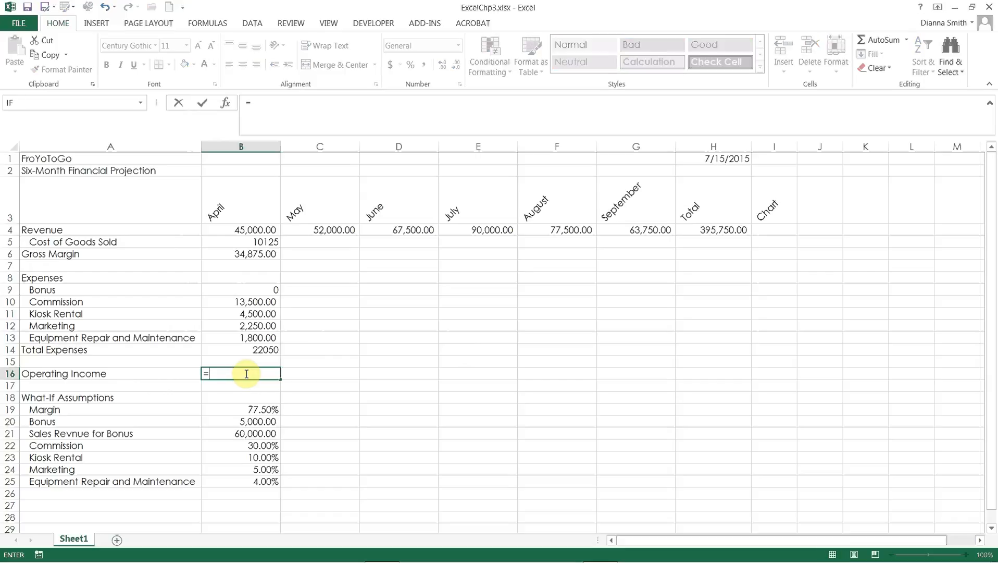
{"action": "left_click", "coordinate": [245, 257]}
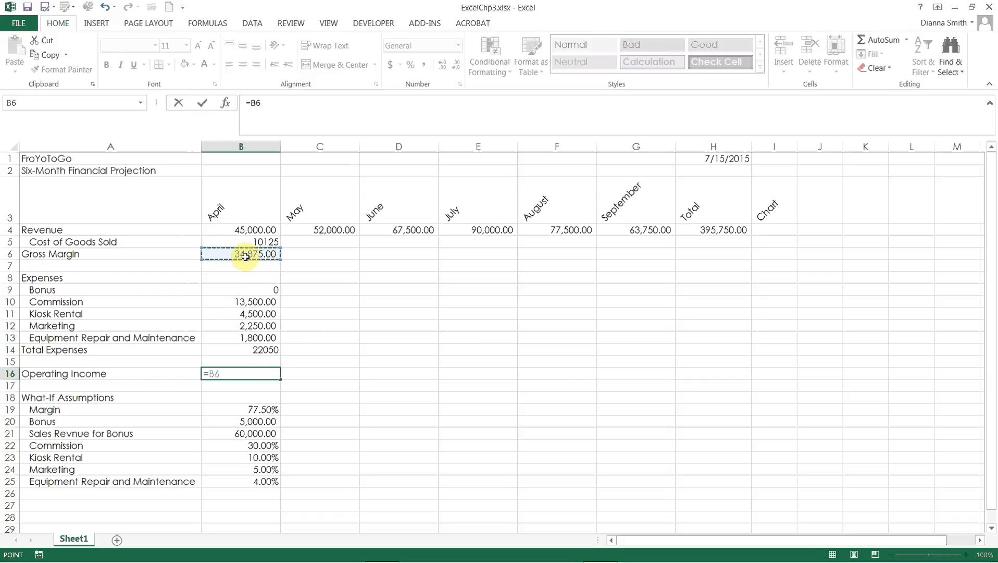
{"action": "type", "text": "-"}
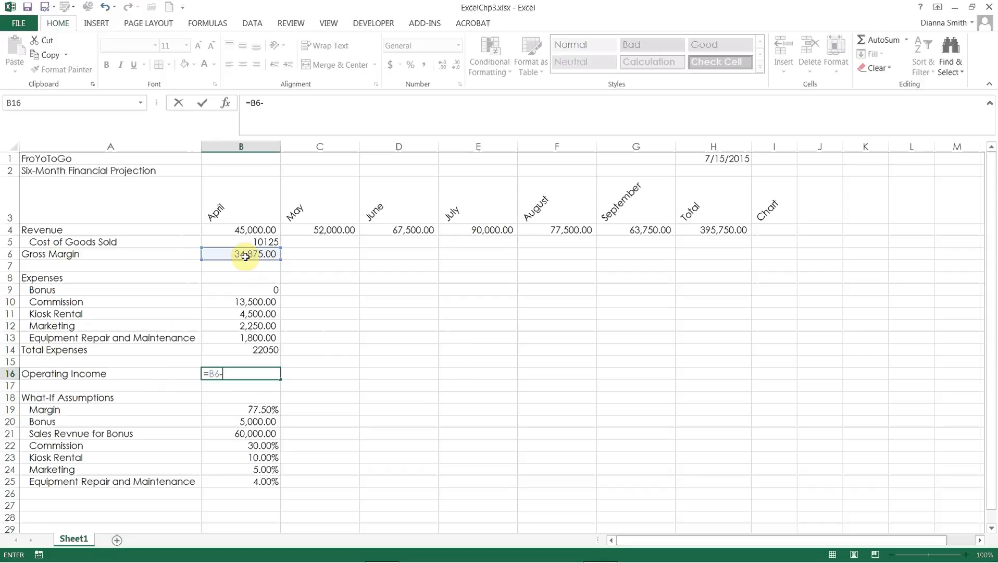
{"action": "left_click", "coordinate": [232, 352]}
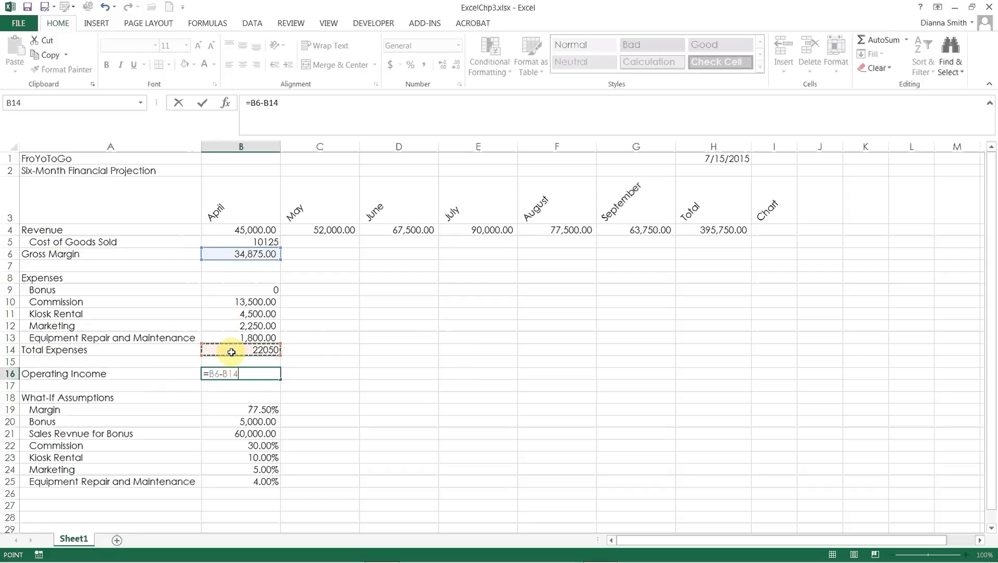
{"action": "key", "text": "Return"}
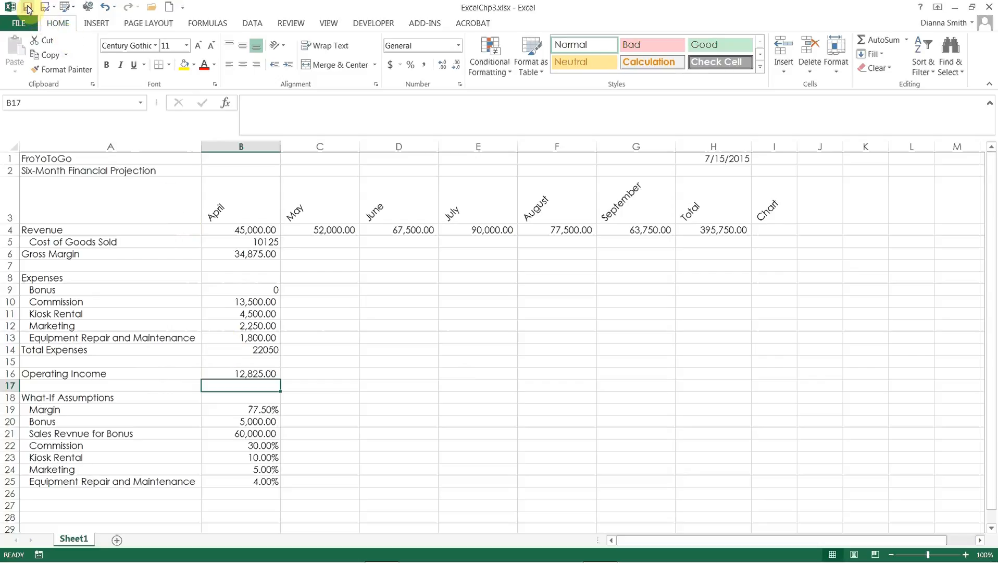
Step: Fill April's formulas in B5:B16 across through September in column G
{"action": "left_click", "coordinate": [249, 242]}
{"action": "left_click_drag", "start_coordinate": [251, 257], "coordinate": [254, 371]}
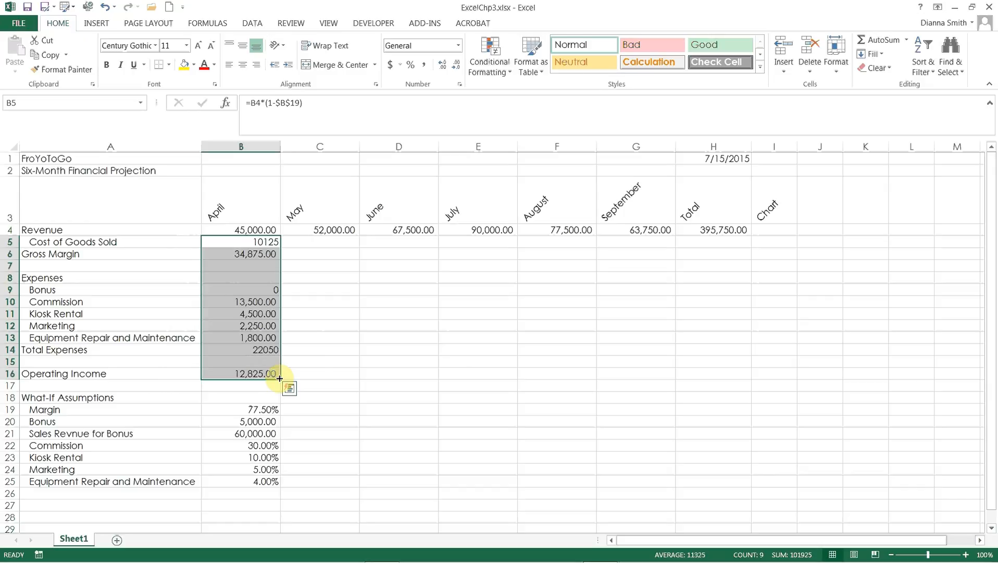
{"action": "left_click_drag", "start_coordinate": [279, 379], "coordinate": [652, 366]}
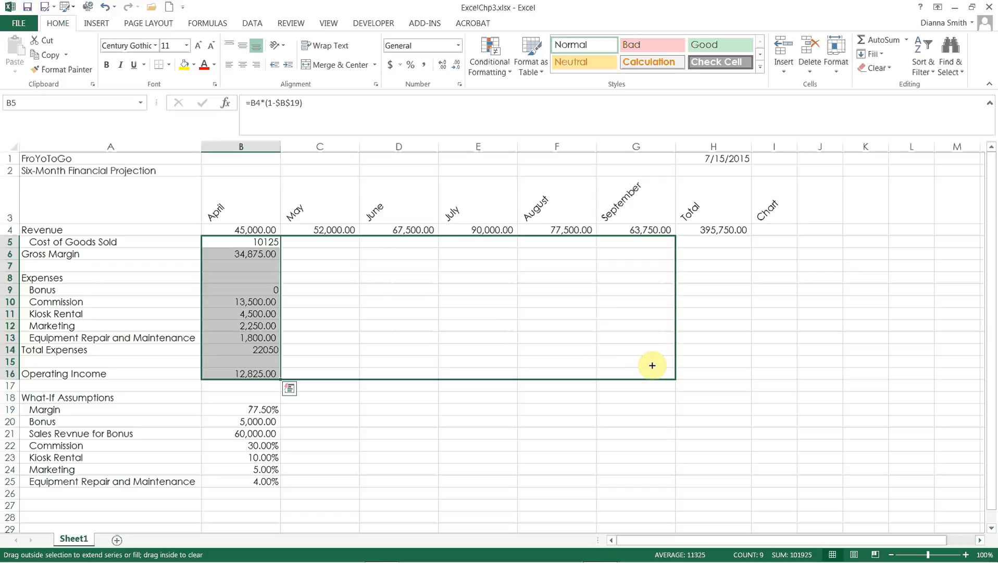
{"action": "left_click_drag", "start_coordinate": [653, 365], "coordinate": [651, 365]}
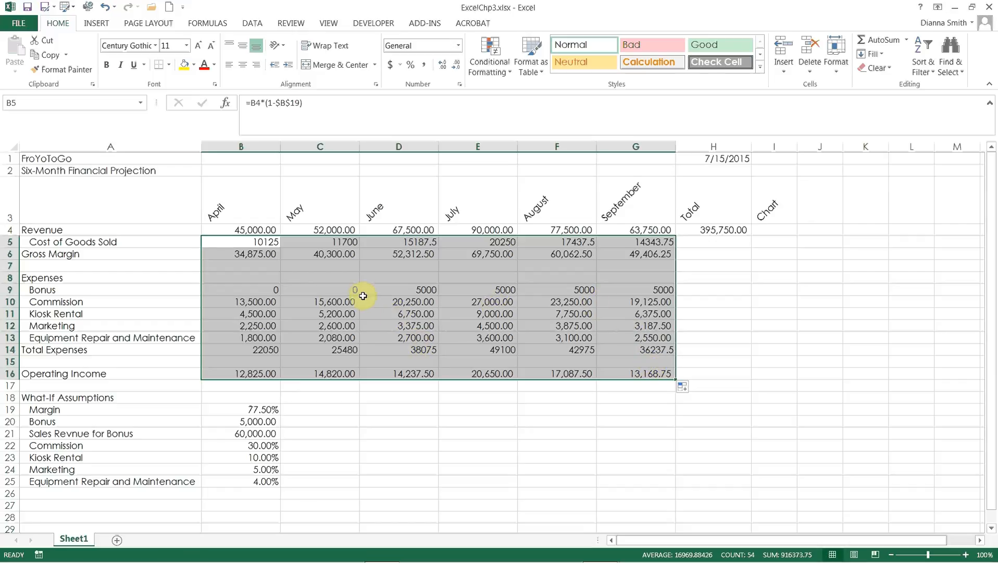
Step: Examine the copied formulas in June's Bonus cell and across the Operating Income row from April to September
{"action": "left_click", "coordinate": [395, 293]}
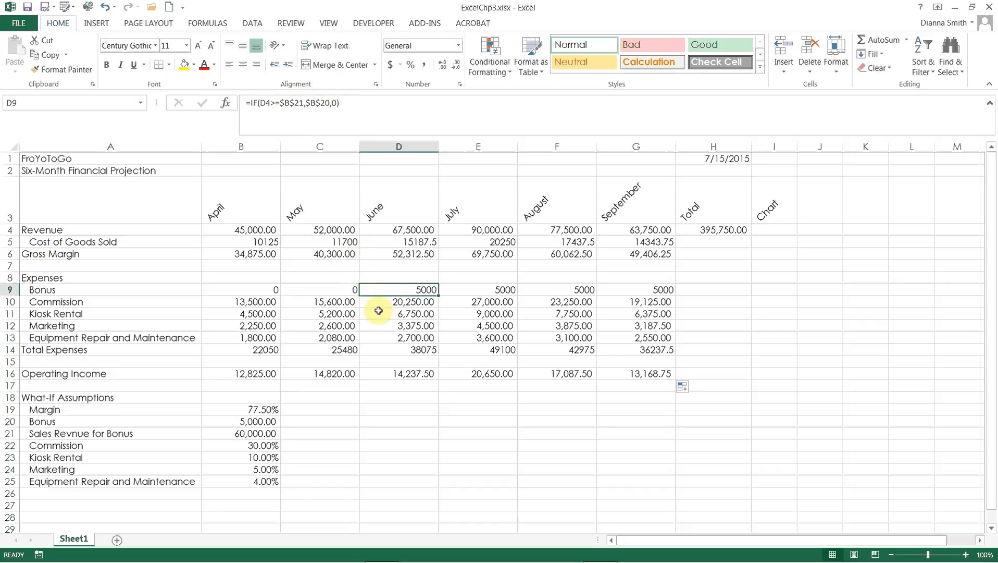
{"action": "left_click", "coordinate": [268, 376]}
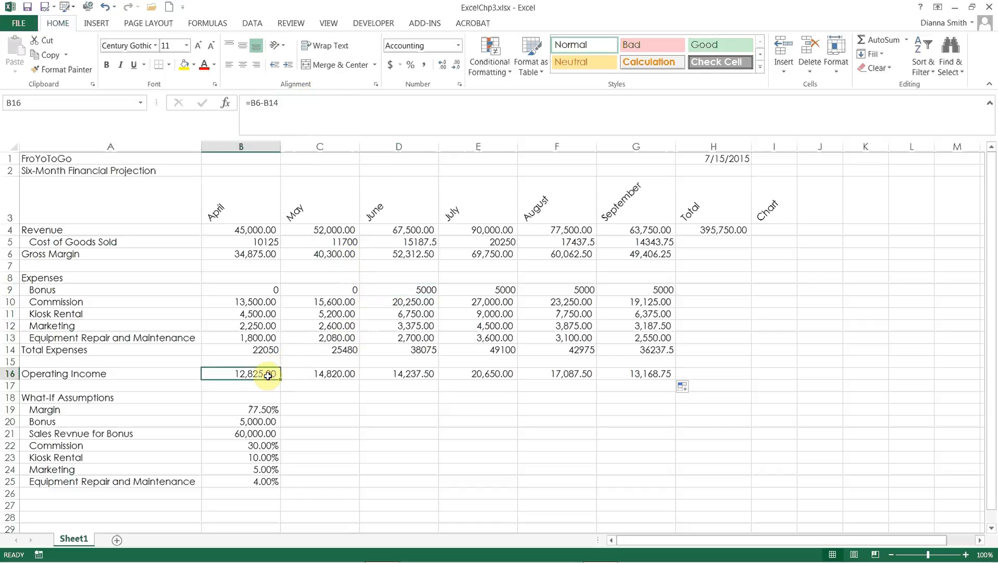
{"action": "key", "text": "Right"}
{"action": "key", "text": "Right"}
{"action": "key", "text": "Right"}
{"action": "key", "text": "Right"}
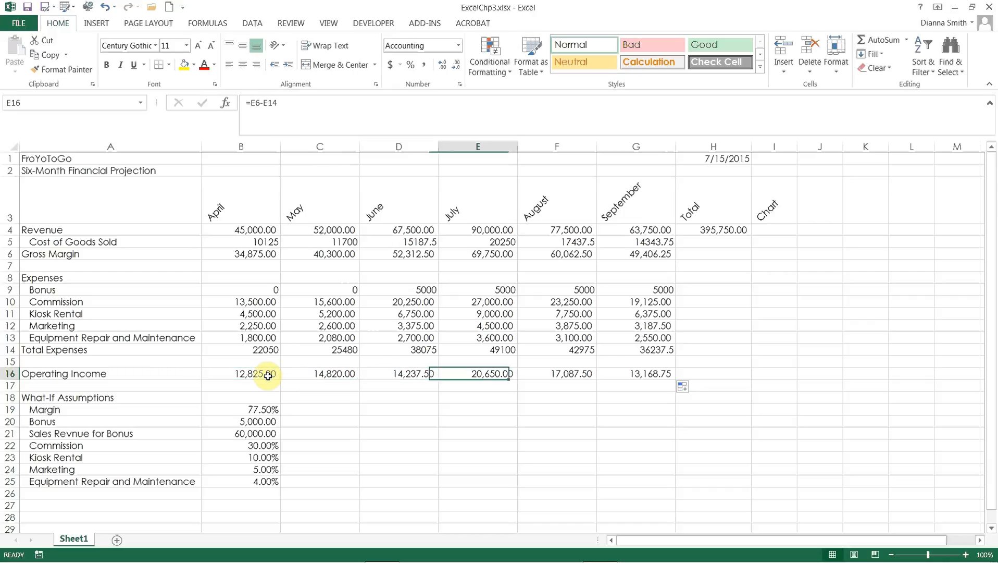
{"action": "key", "text": "Right"}
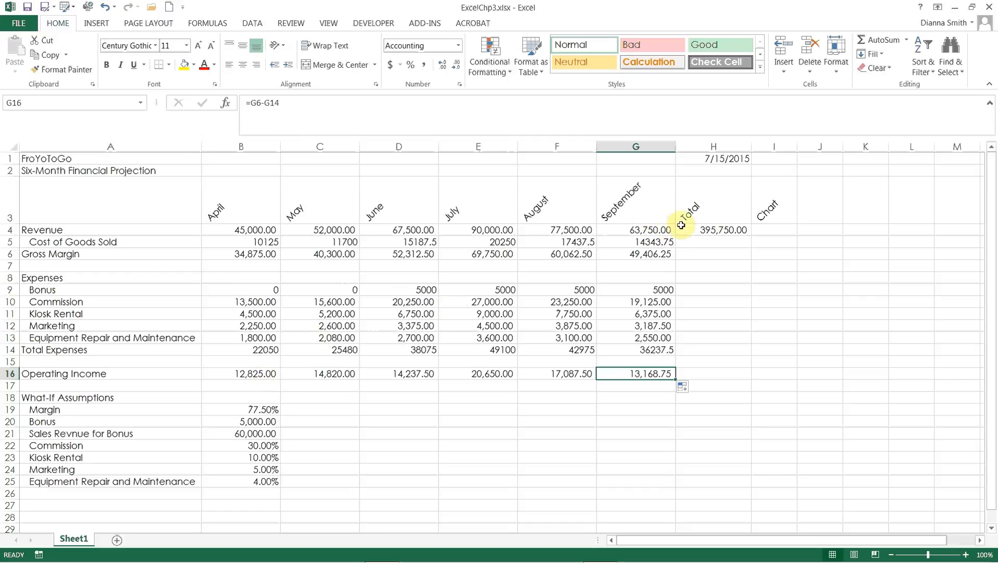
Step: Fill the Revenue total formula from H4 down to H16 and clear it from the blank-row cells H7, H8 and H15
{"action": "left_click", "coordinate": [714, 232]}
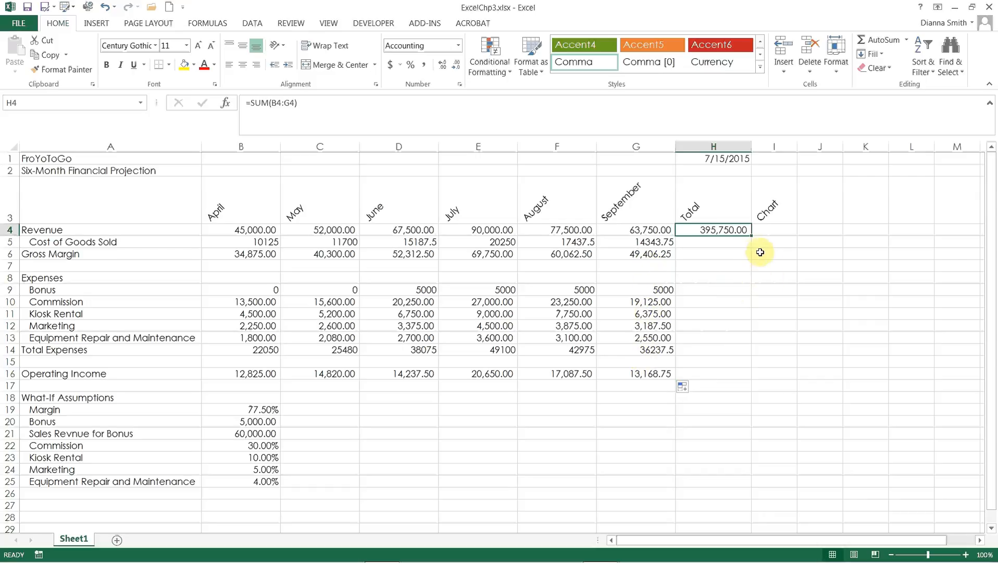
{"action": "left_click_drag", "start_coordinate": [752, 236], "coordinate": [751, 379]}
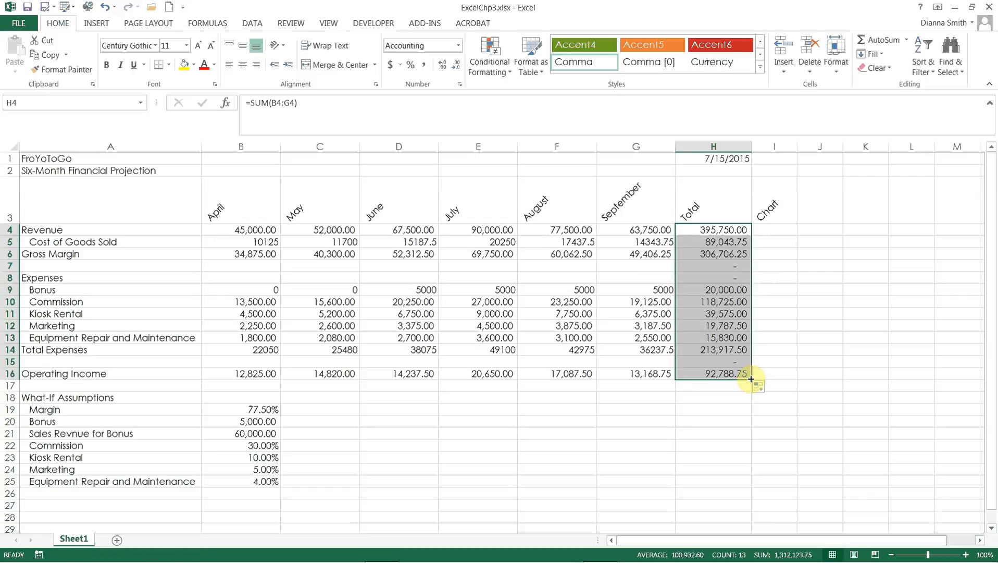
{"action": "left_click_drag", "start_coordinate": [698, 268], "coordinate": [701, 275]}
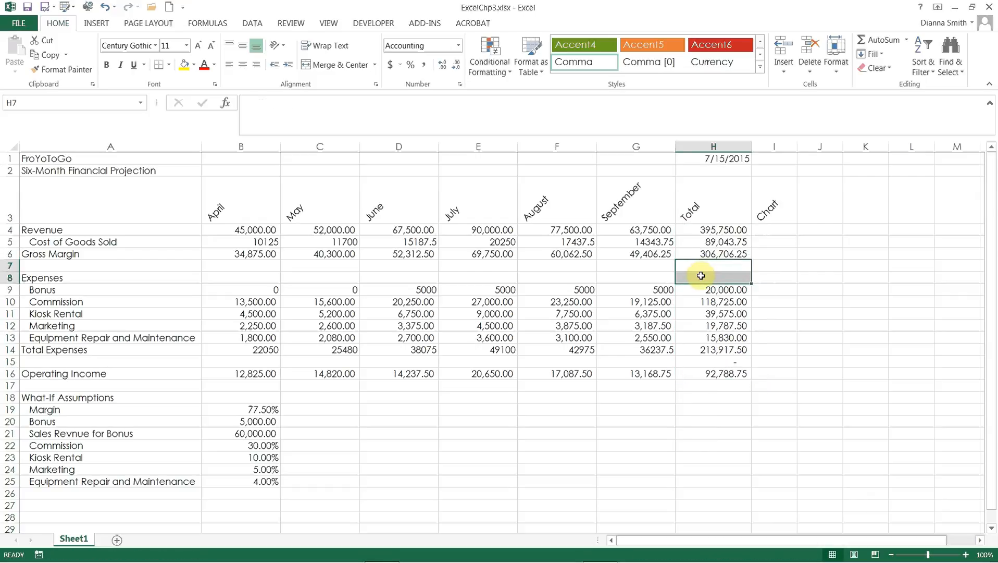
{"action": "key", "text": "Delete"}
{"action": "left_click", "coordinate": [708, 361]}
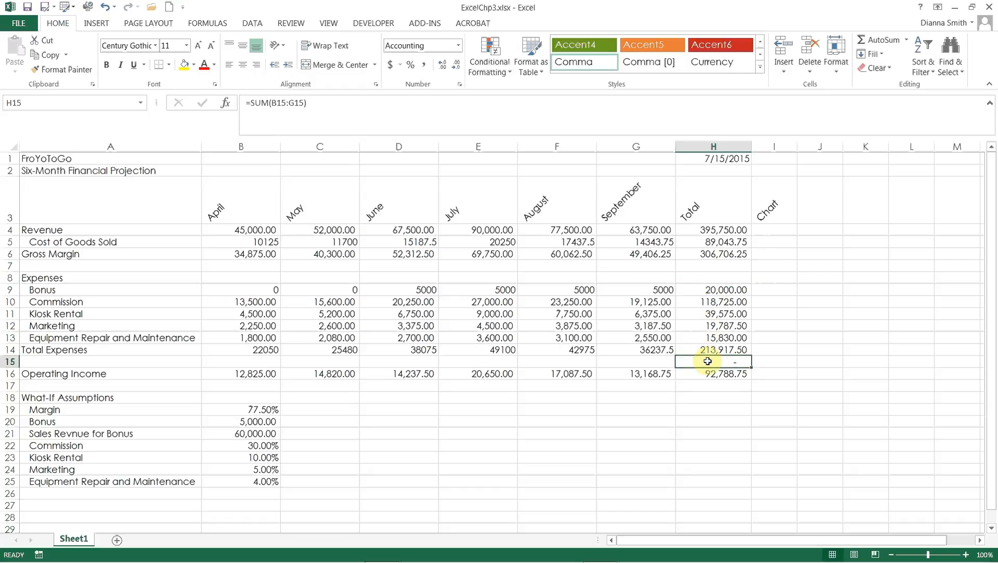
{"action": "key", "text": "Delete"}
{"action": "left_click", "coordinate": [712, 422]}
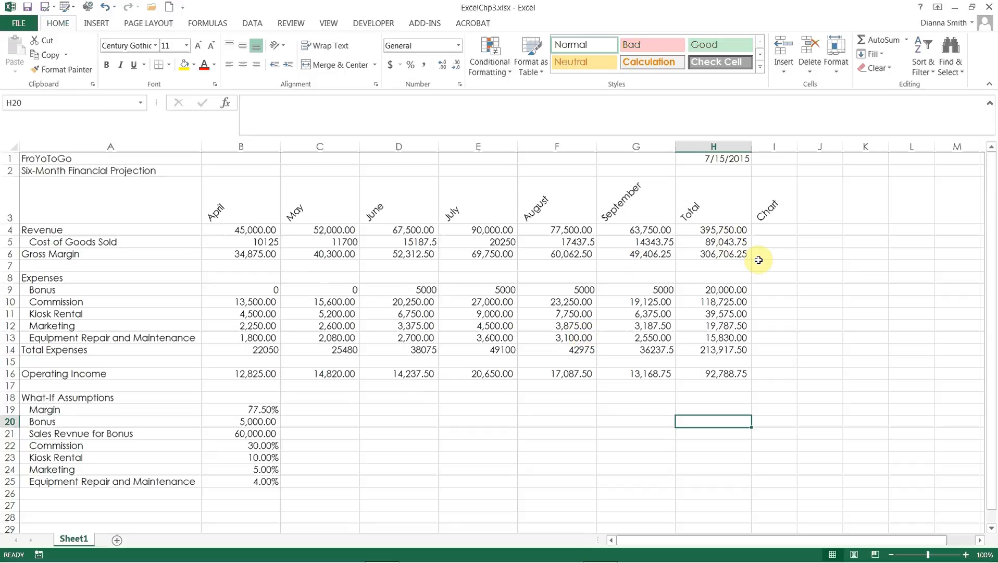
Step: Insert a line sparkline in cell I4 of the Chart column, using the monthly revenue range B4:G4 as its data
{"action": "left_click", "coordinate": [773, 231]}
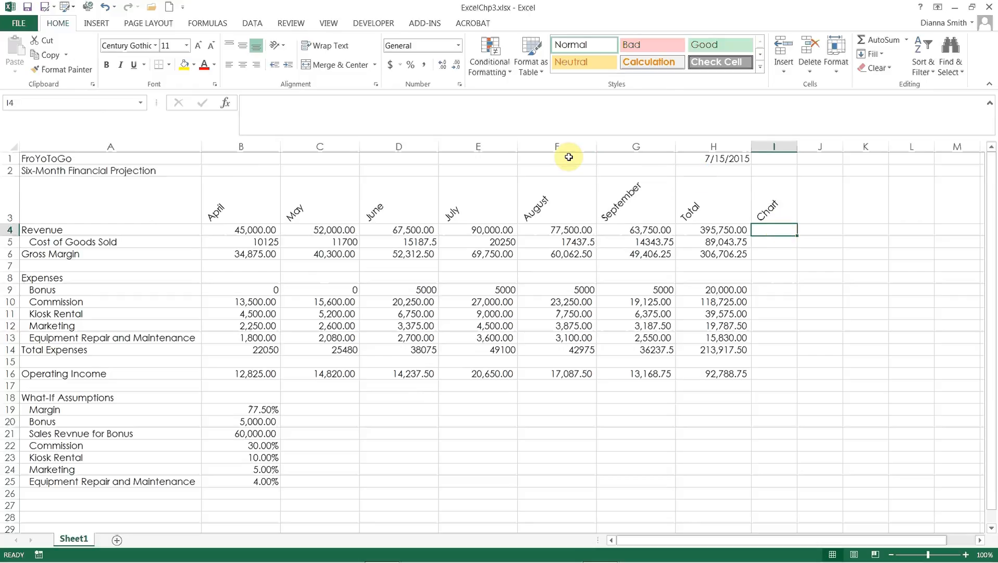
{"action": "left_click", "coordinate": [96, 24]}
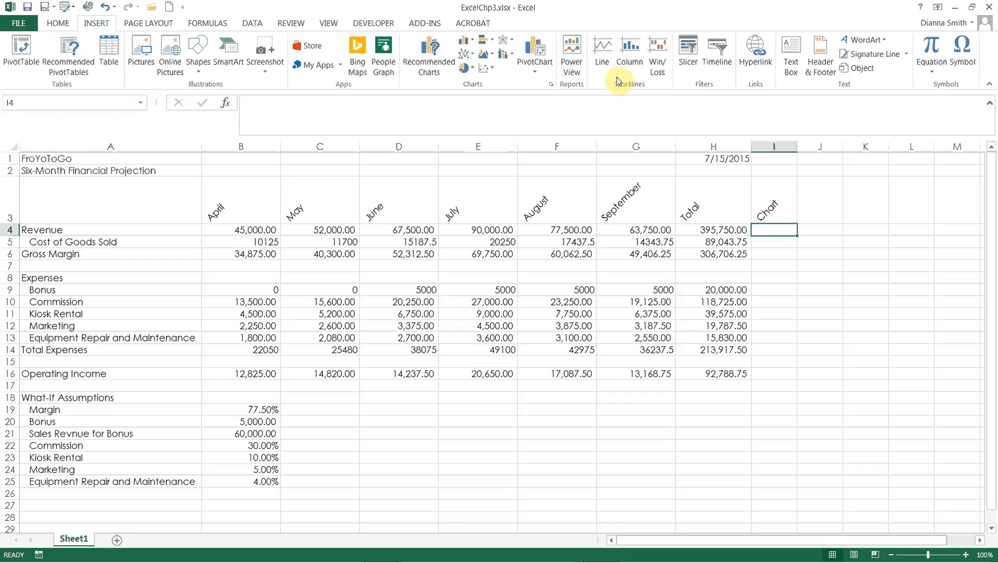
{"action": "left_click", "coordinate": [600, 51]}
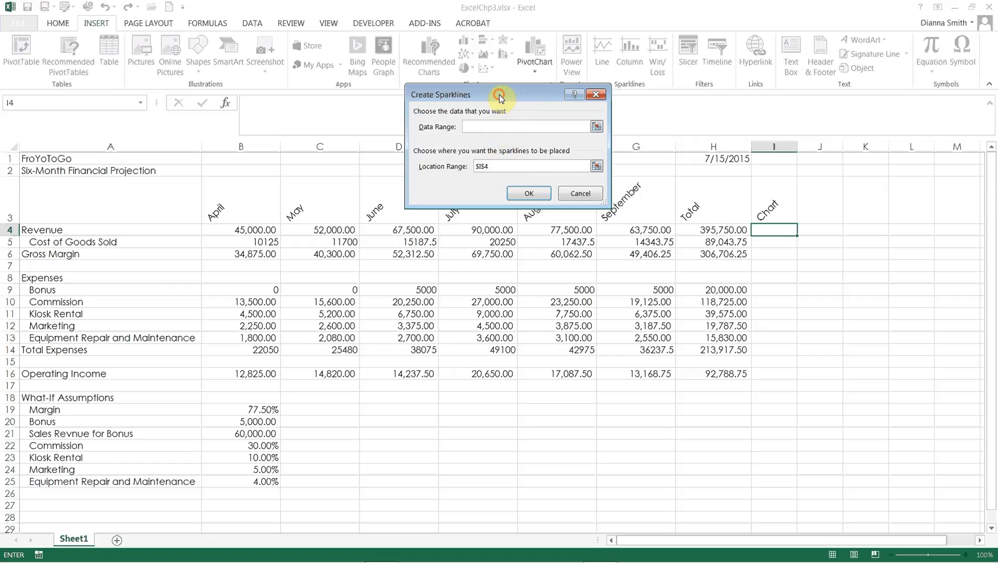
{"action": "left_click_drag", "start_coordinate": [499, 94], "coordinate": [466, 31]}
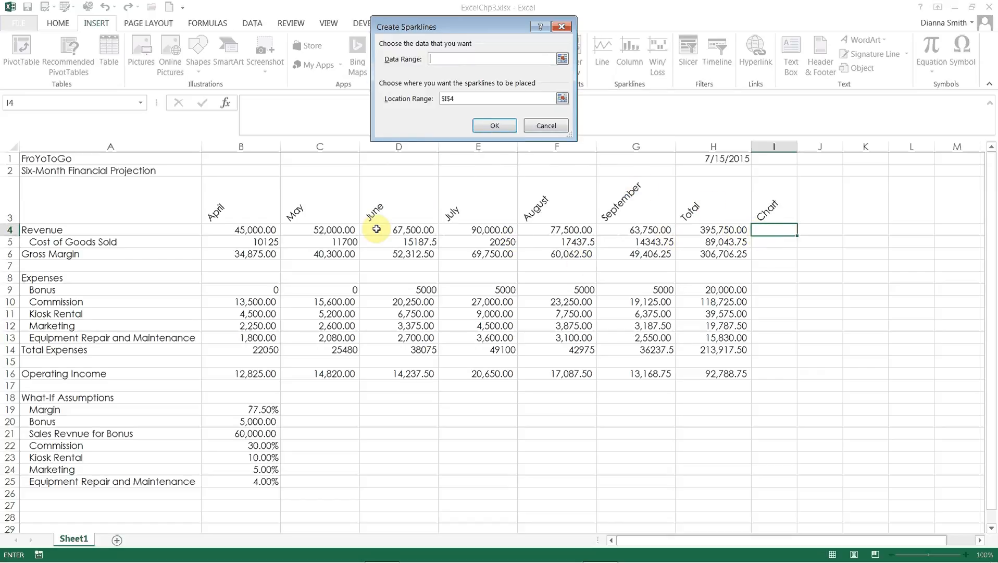
{"action": "left_click", "coordinate": [251, 230]}
{"action": "left_click_drag", "start_coordinate": [251, 230], "coordinate": [626, 230]}
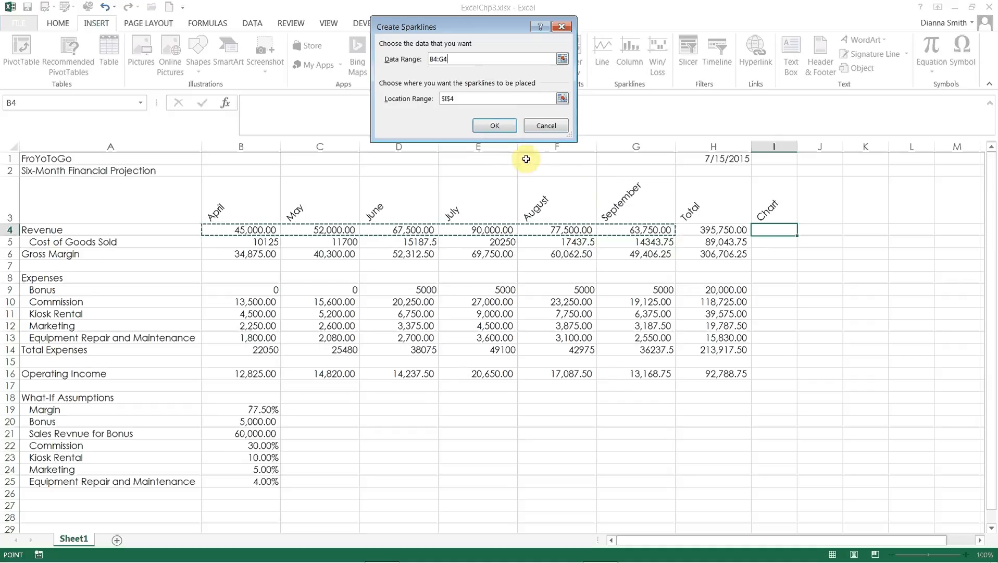
{"action": "left_click", "coordinate": [485, 126]}
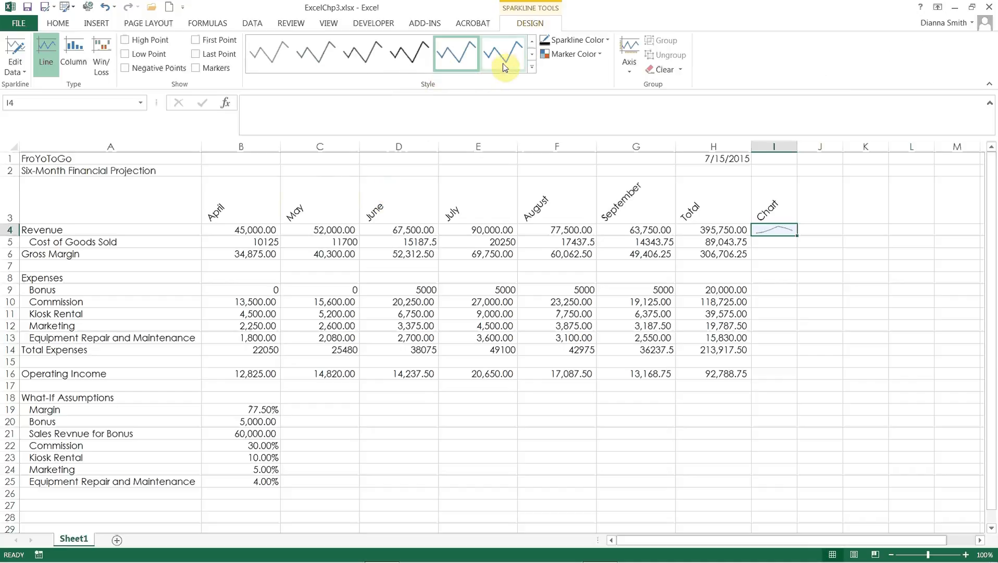
Step: Apply Sparkline Style Accent 1, Lighter 40% to the sparkline in I4 and fill it down to I16
{"action": "left_click", "coordinate": [533, 69]}
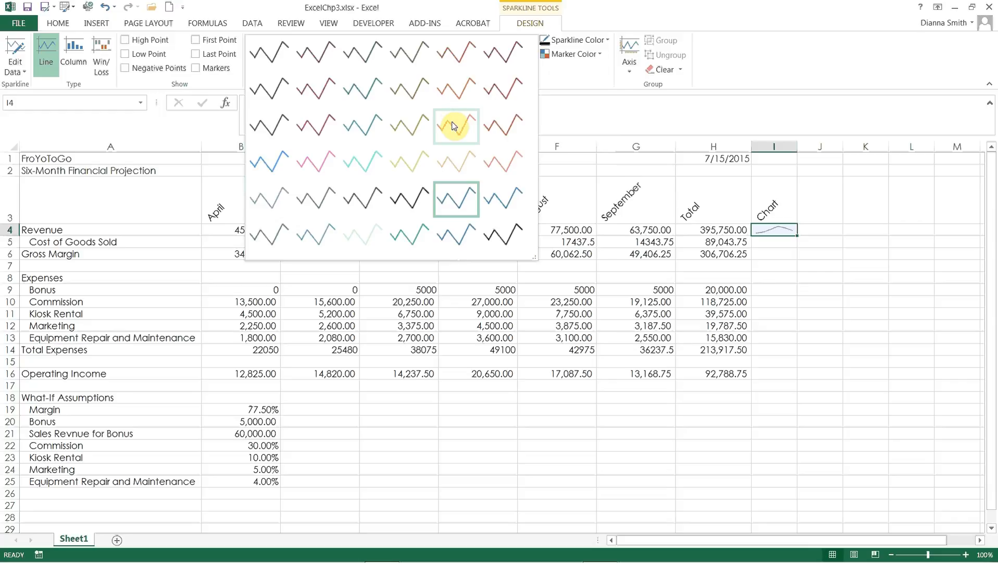
{"action": "left_click", "coordinate": [273, 158]}
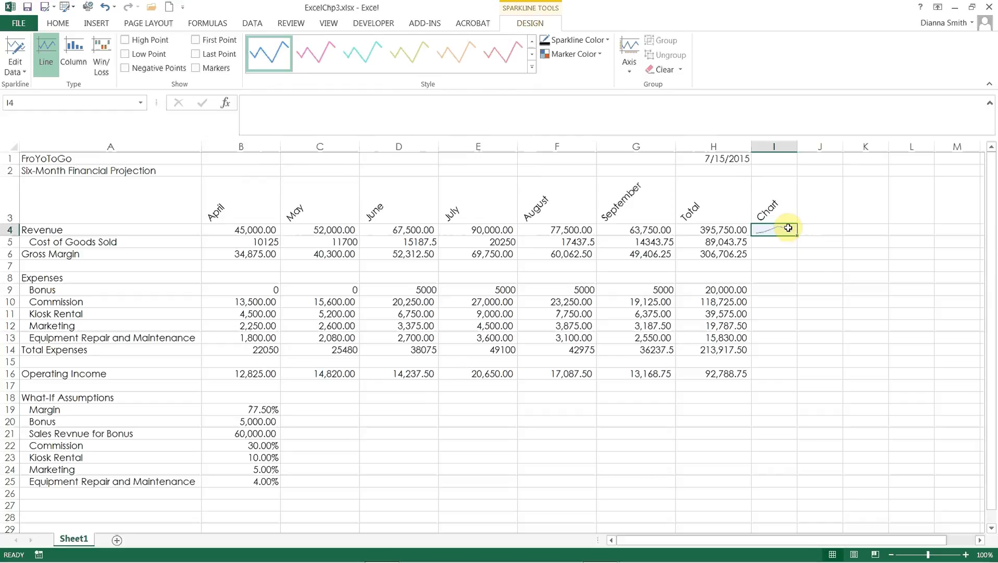
{"action": "left_click_drag", "start_coordinate": [798, 236], "coordinate": [789, 377]}
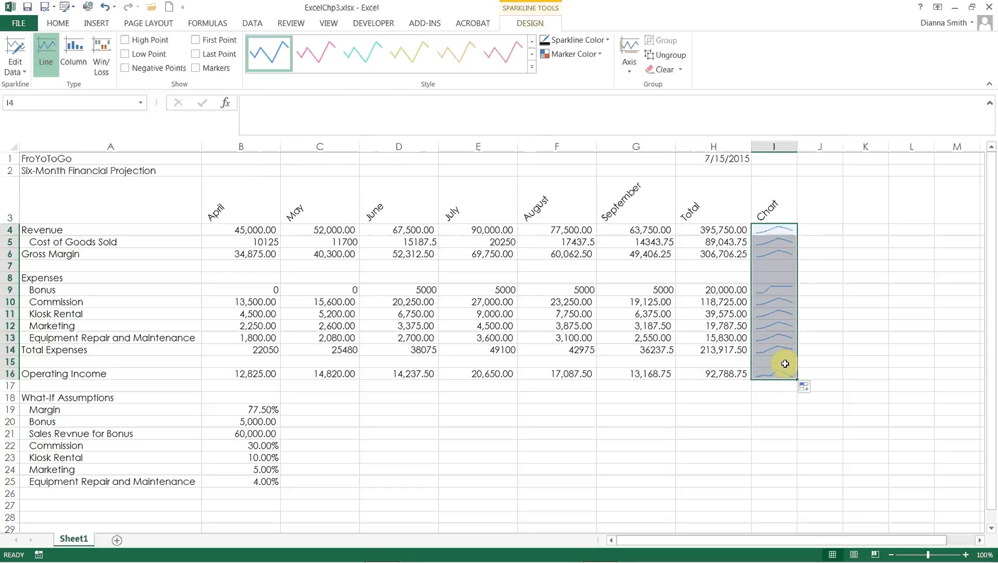
Step: Check the filled sparklines in the Chart column and reselect the Revenue sparkline in I4
{"action": "left_click", "coordinate": [780, 361]}
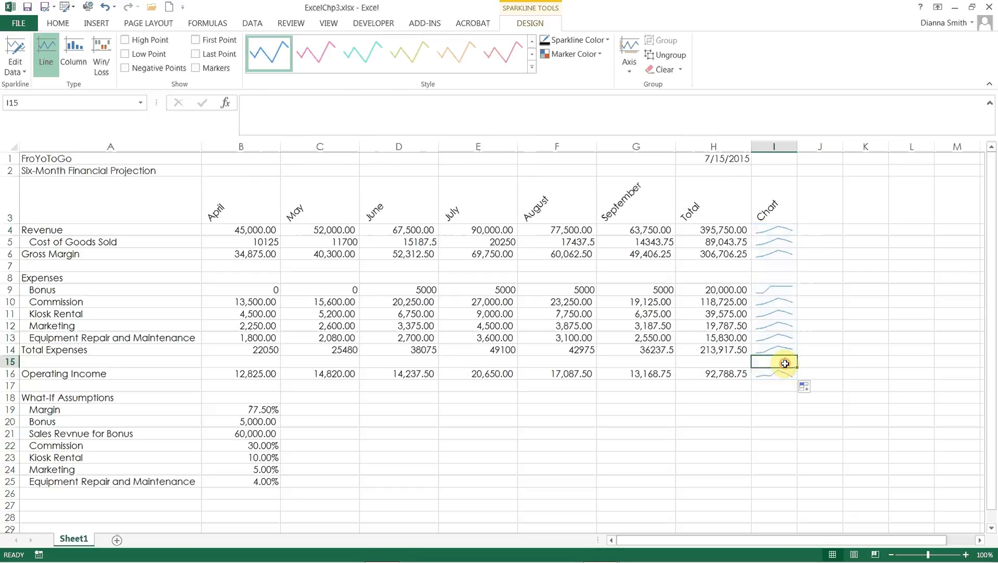
{"action": "left_click", "coordinate": [777, 230]}
{"action": "left_click", "coordinate": [777, 242]}
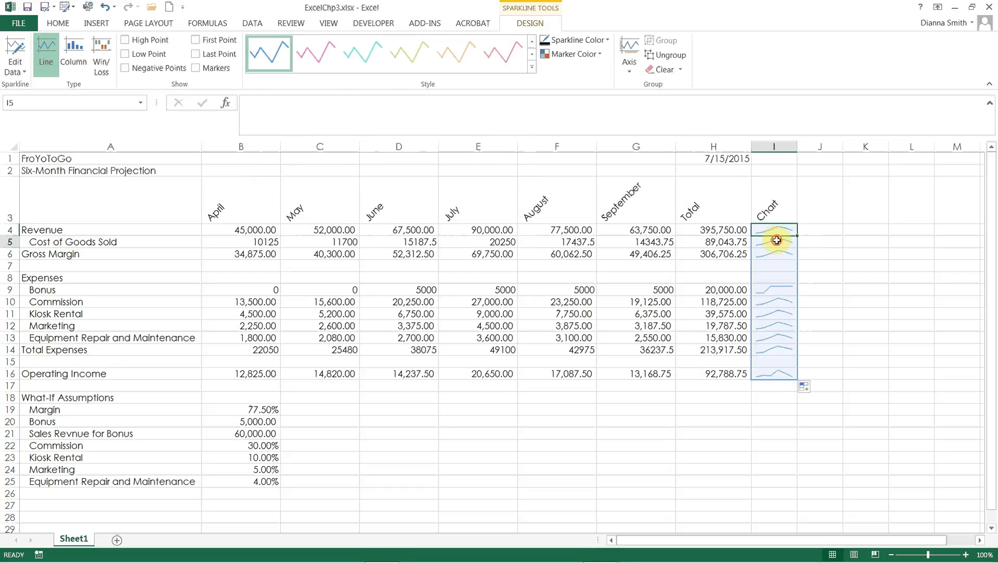
{"action": "left_click", "coordinate": [776, 256]}
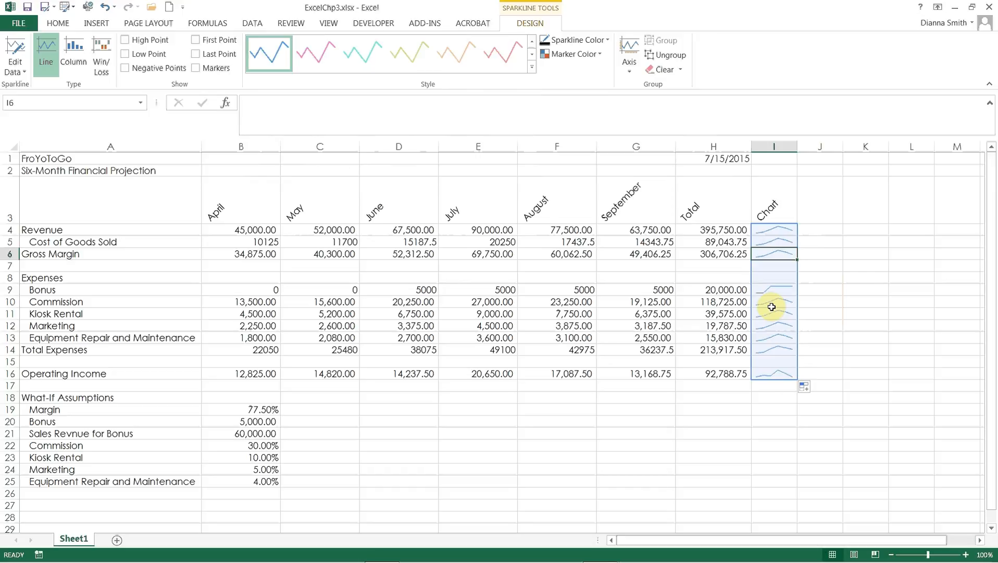
{"action": "left_click", "coordinate": [782, 231]}
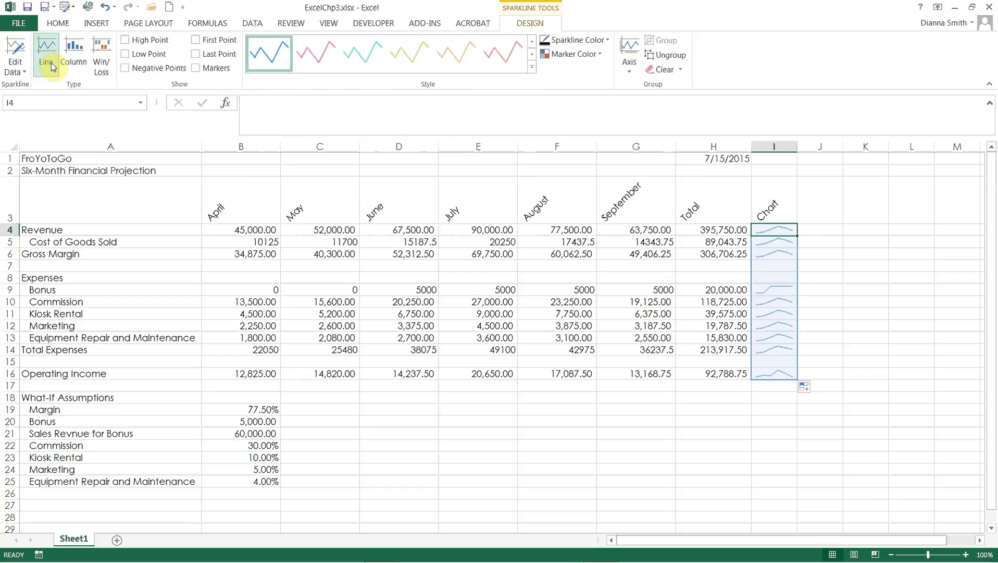
Step: Convert the sparkline group in the Chart column, I4:I16, to column sparklines
{"action": "left_click", "coordinate": [78, 62]}
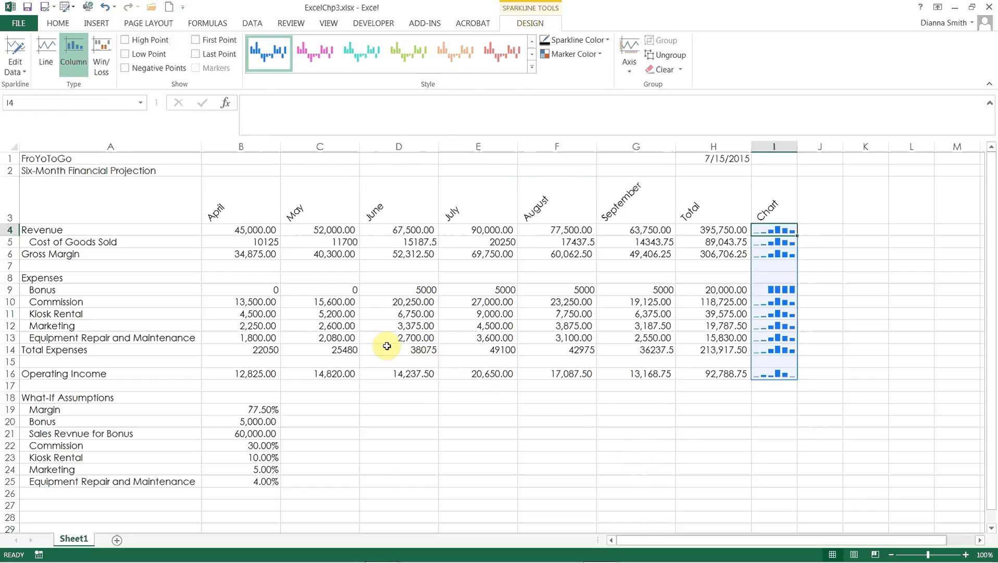
Step: Select the Revenue, Gross Margin, Bonus, Total Expenses and Operating Income rows together, each from column B to H
{"action": "left_click_drag", "start_coordinate": [262, 233], "coordinate": [689, 231]}
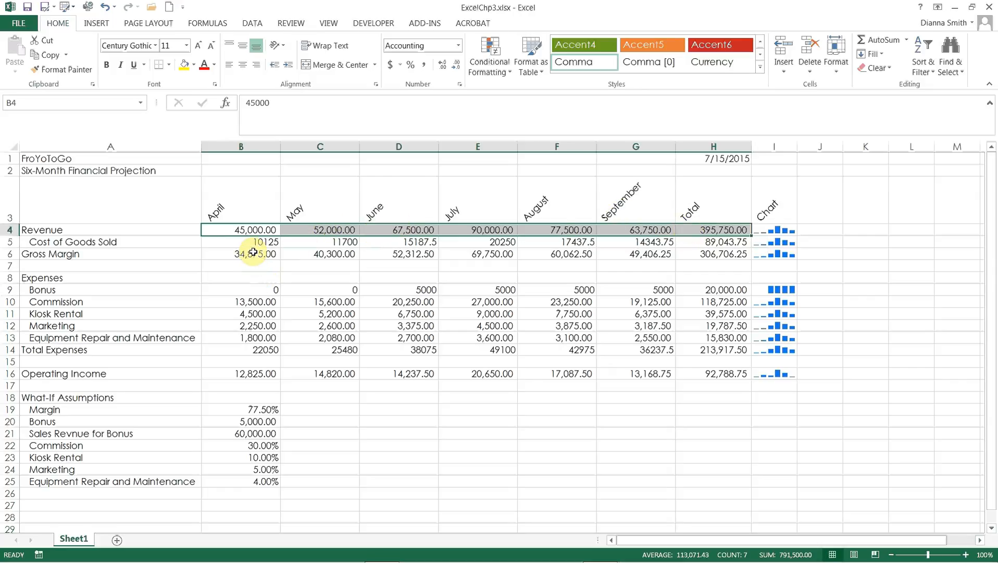
{"action": "left_click_drag", "start_coordinate": [253, 253], "coordinate": [699, 254]}
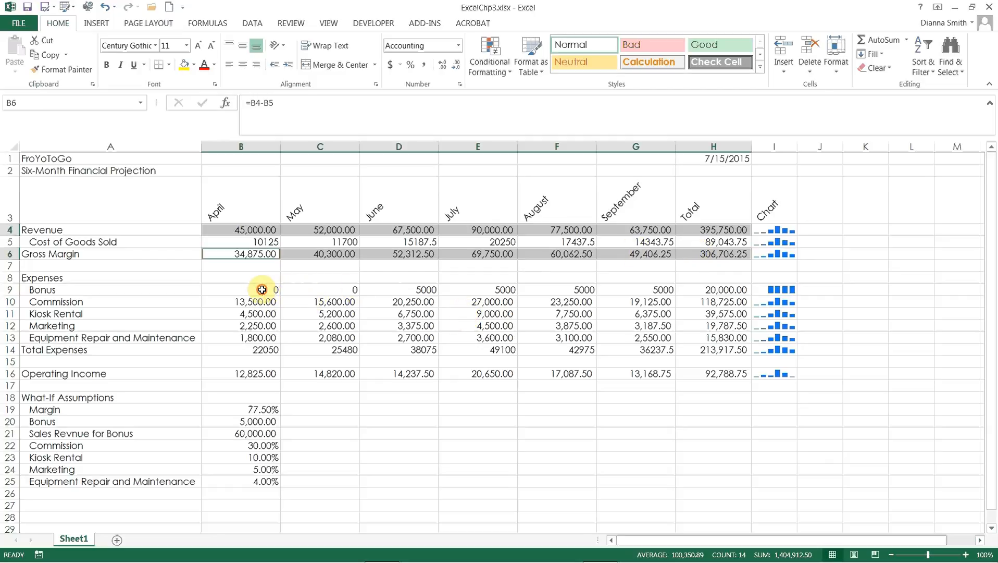
{"action": "left_click_drag", "start_coordinate": [262, 290], "coordinate": [685, 286]}
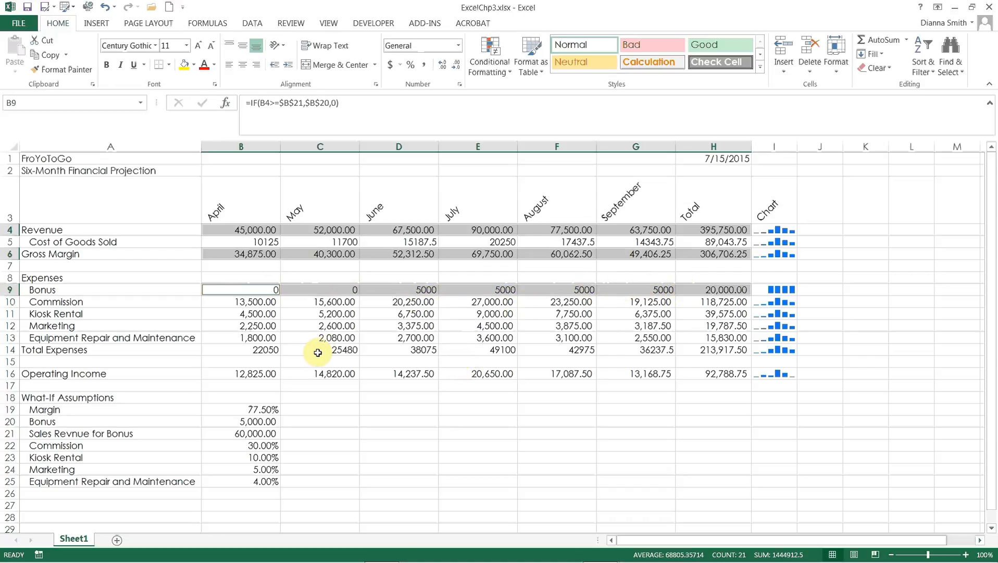
{"action": "left_click", "coordinate": [268, 349], "text": "ctrl"}
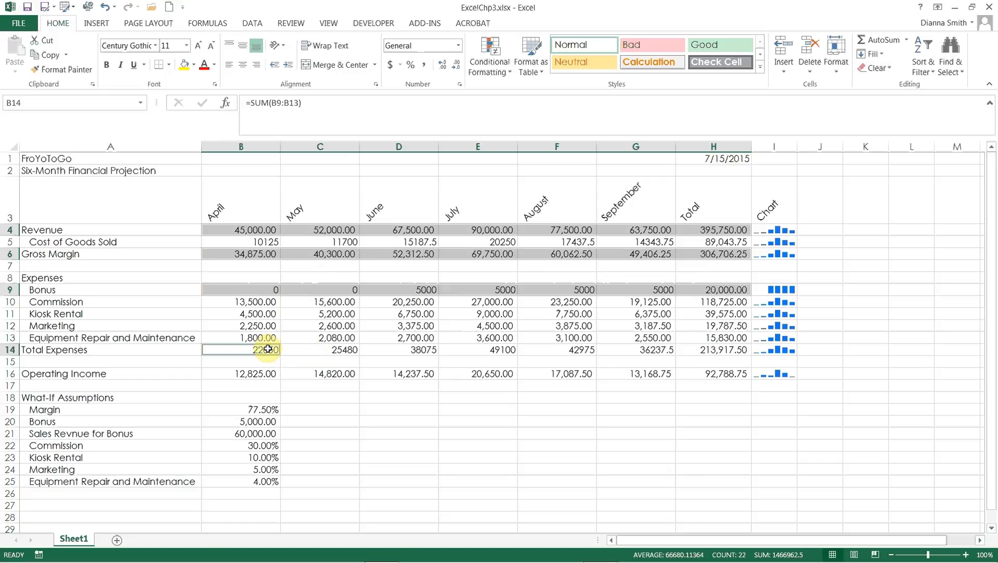
{"action": "left_click_drag", "start_coordinate": [268, 349], "coordinate": [733, 349]}
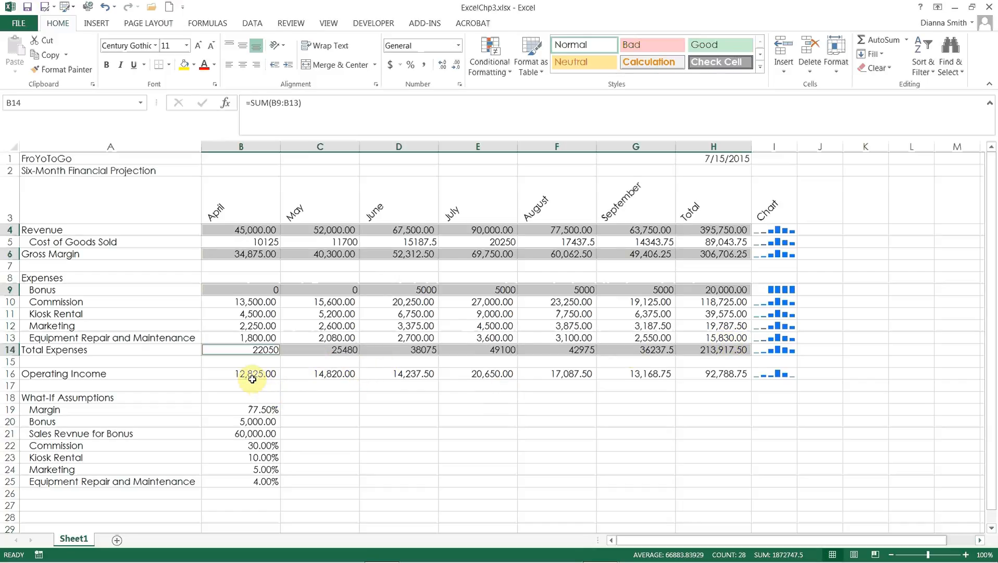
{"action": "left_click_drag", "start_coordinate": [252, 379], "coordinate": [684, 372]}
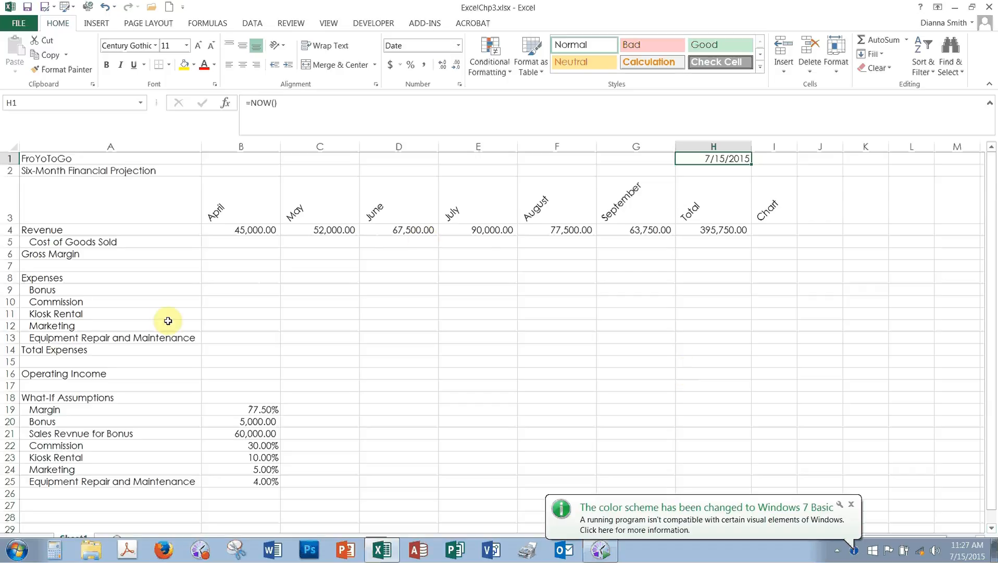
Step: Examine April revenue in B4, the Revenue total formula in H4 and the Margin assumption in B19
{"action": "left_click", "coordinate": [228, 229]}
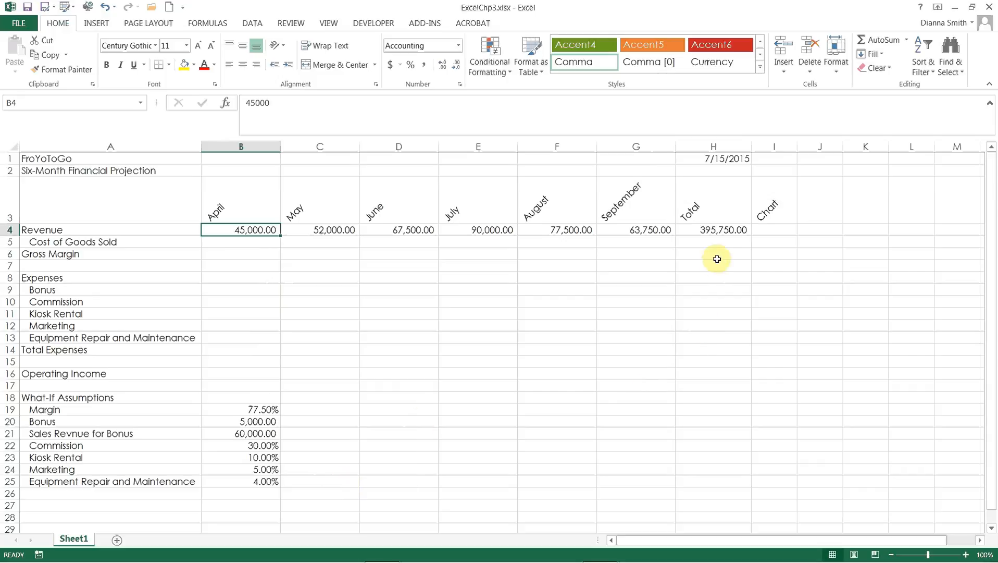
{"action": "left_click", "coordinate": [721, 232]}
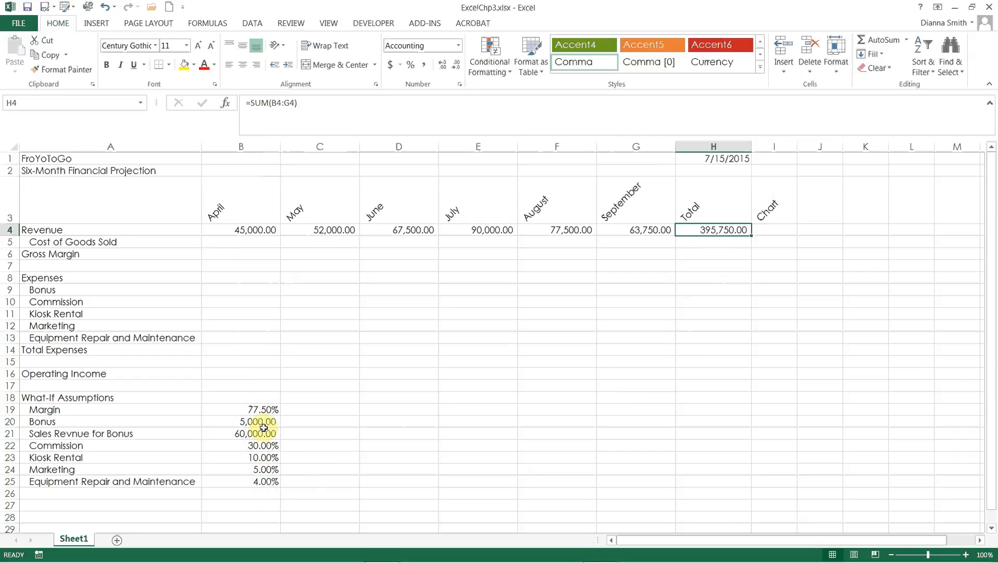
{"action": "left_click", "coordinate": [259, 298]}
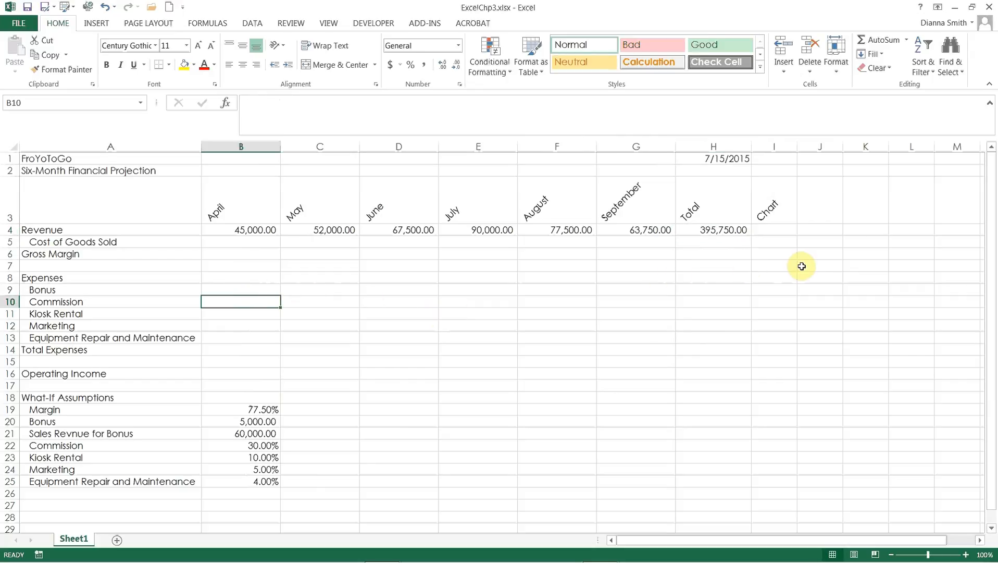
{"action": "left_click", "coordinate": [299, 412]}
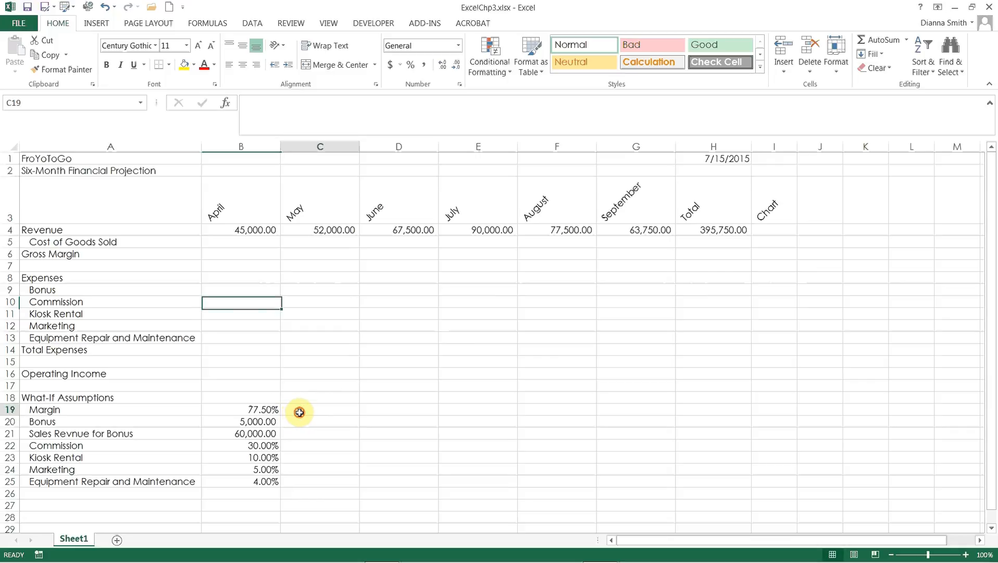
{"action": "left_click", "coordinate": [264, 412]}
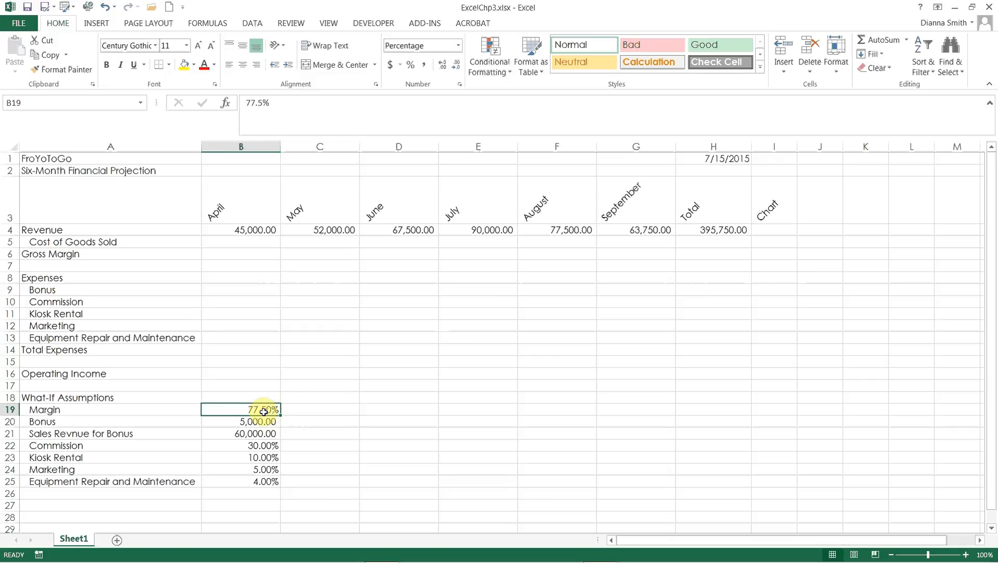
{"action": "left_click", "coordinate": [312, 410]}
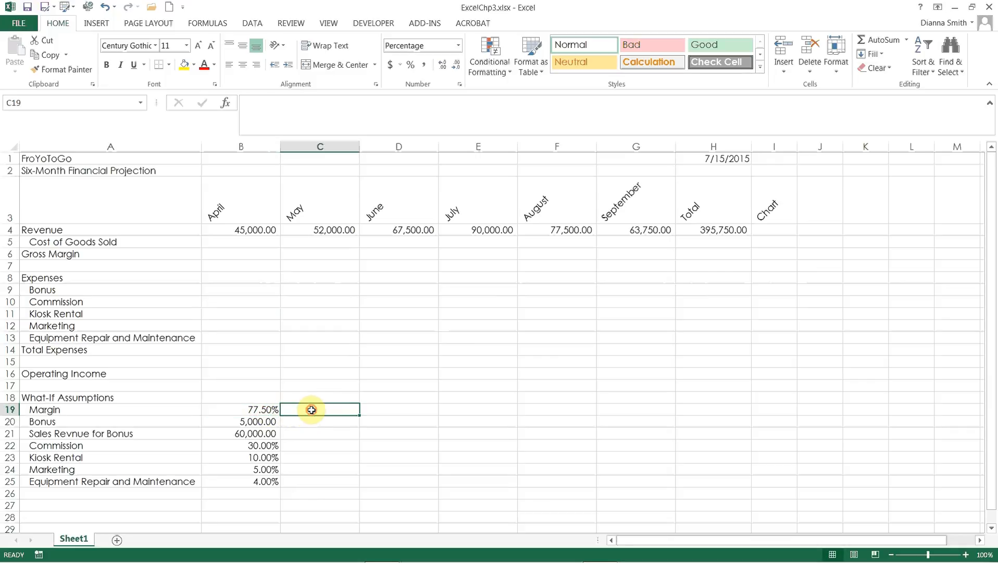
{"action": "left_click", "coordinate": [383, 410]}
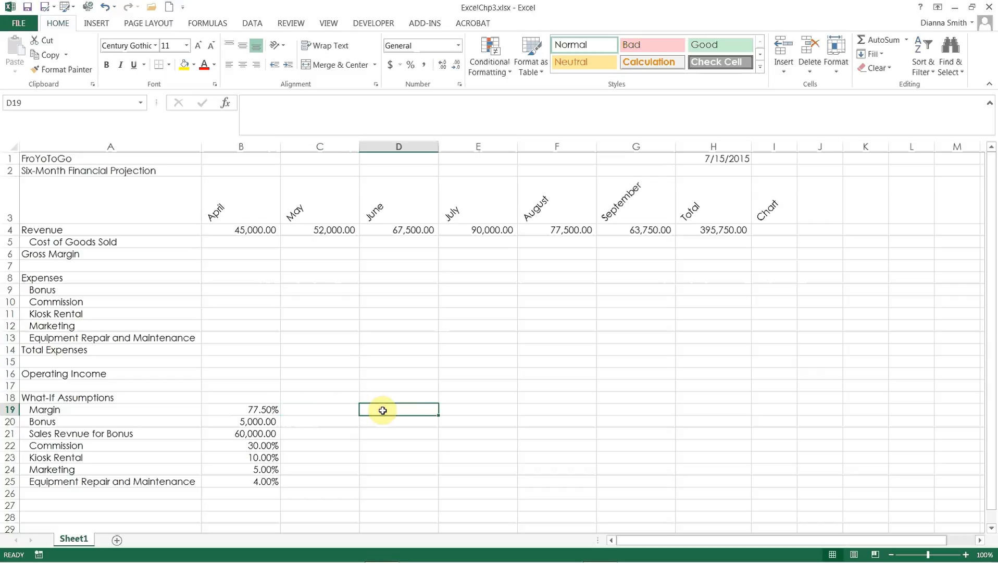
{"action": "left_click", "coordinate": [466, 409]}
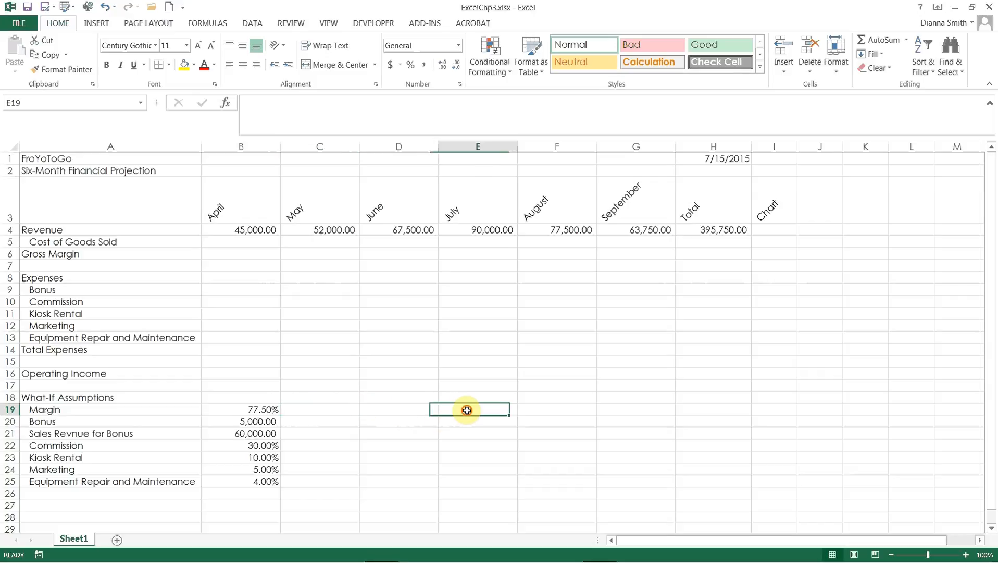
{"action": "left_click", "coordinate": [539, 411]}
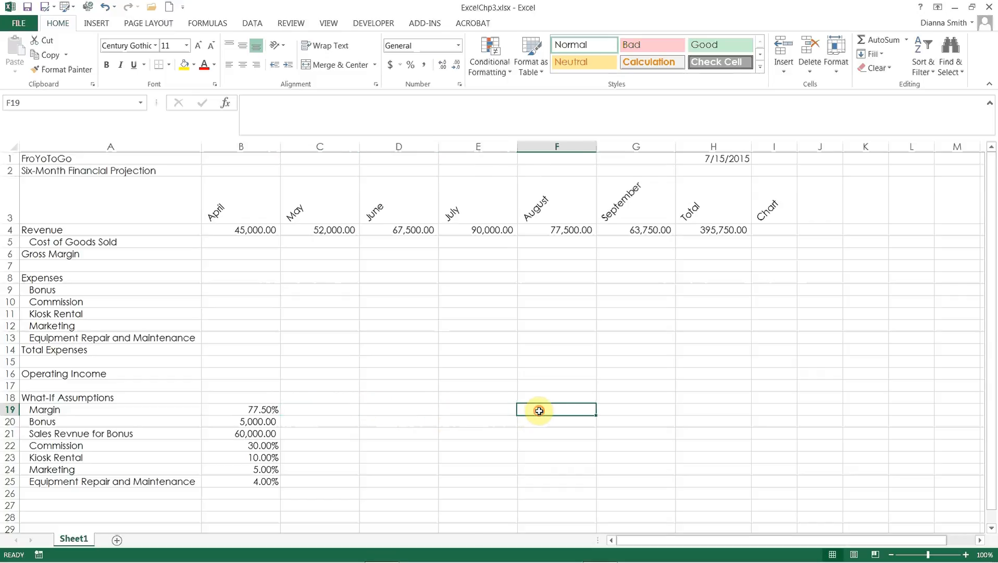
{"action": "left_click", "coordinate": [267, 413]}
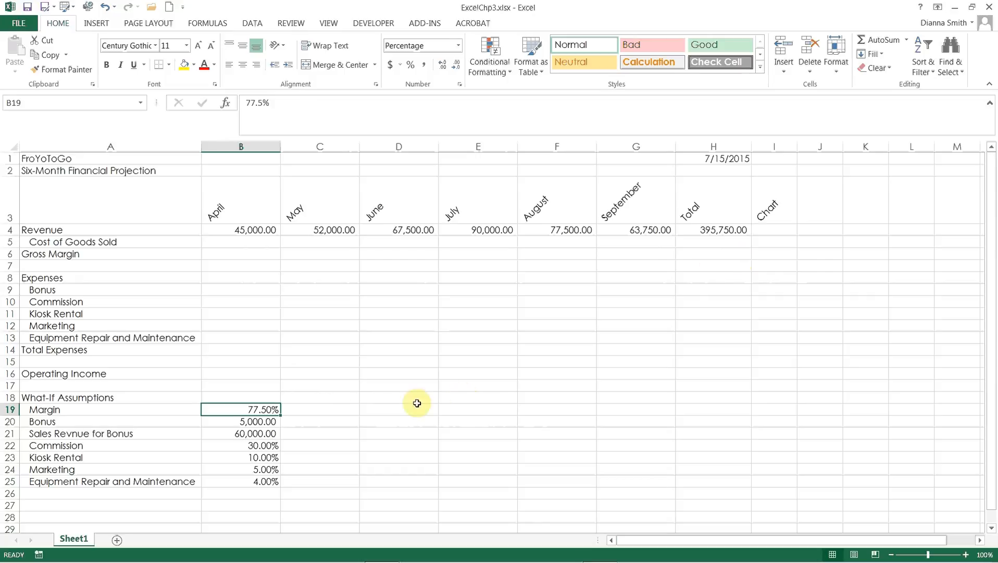
{"action": "left_click", "coordinate": [325, 410]}
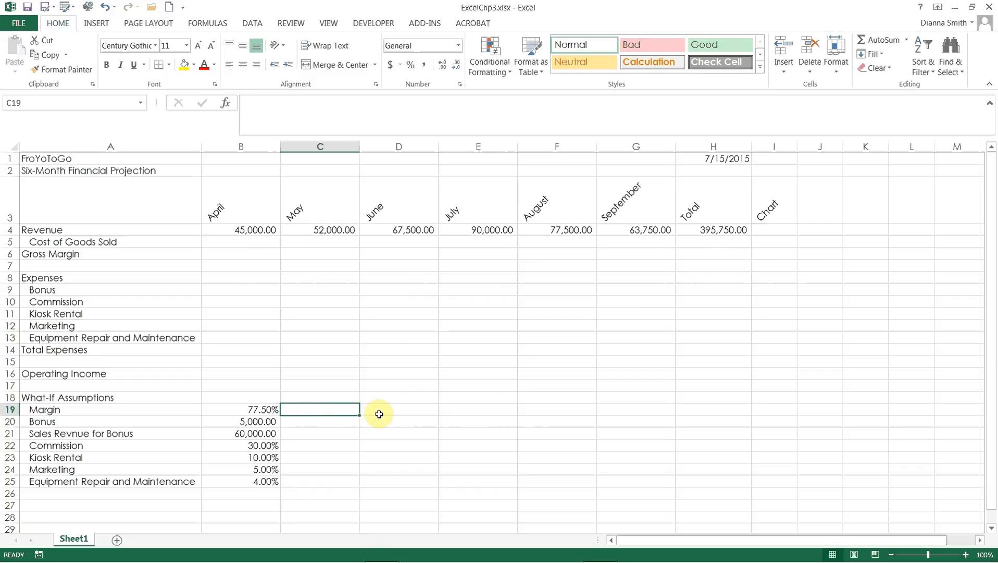
{"action": "left_click", "coordinate": [257, 410]}
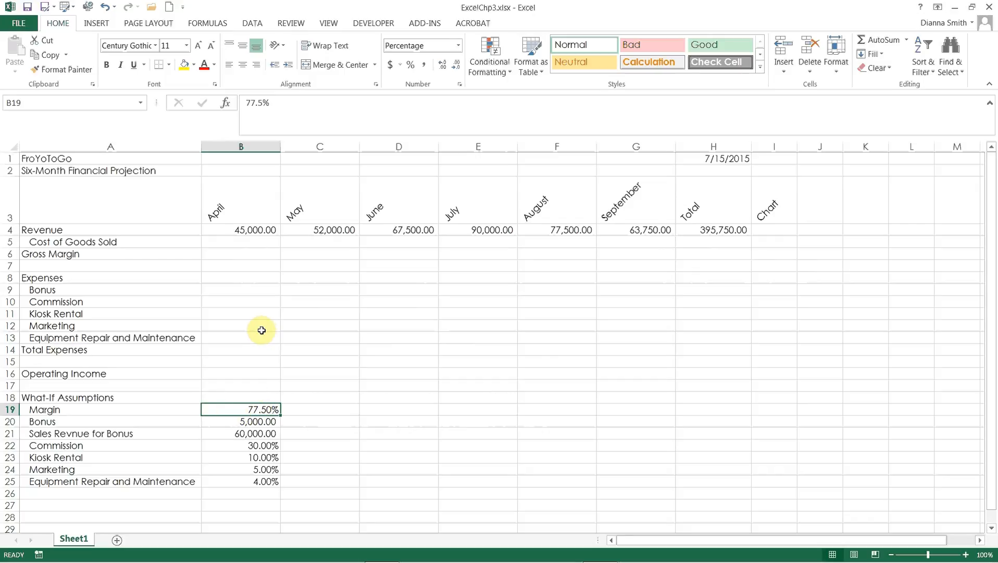
Step: Enter the April Cost of Goods Sold formula =B4*(1-$B$19) in B5, with an absolute reference to the Margin assumption
{"action": "left_click", "coordinate": [249, 242]}
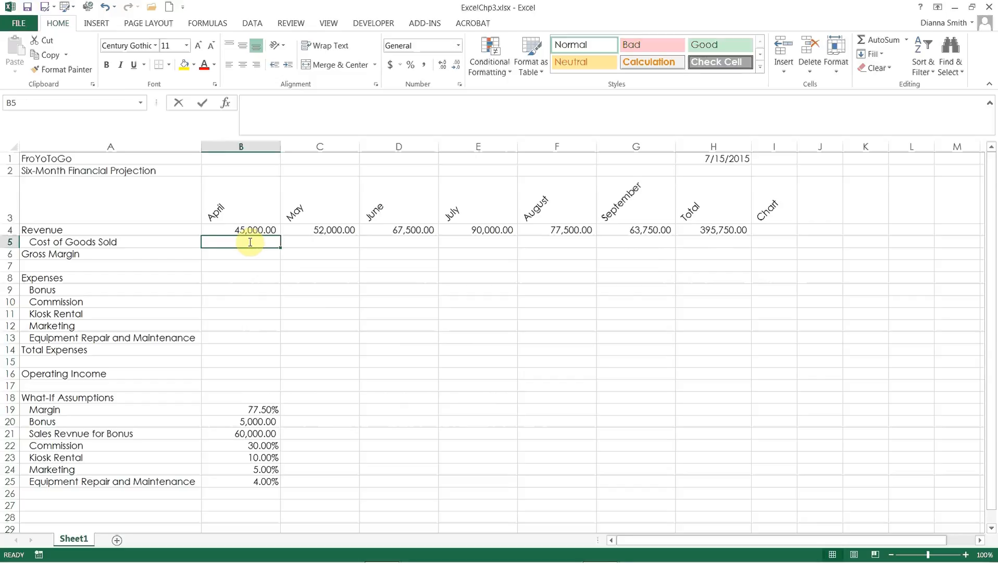
{"action": "type", "text": "="}
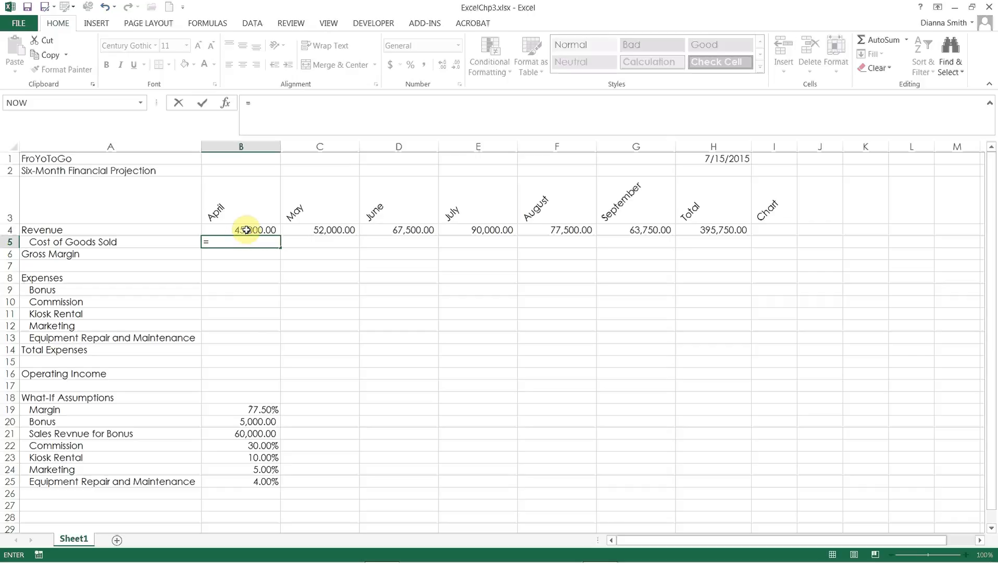
{"action": "left_click", "coordinate": [247, 230]}
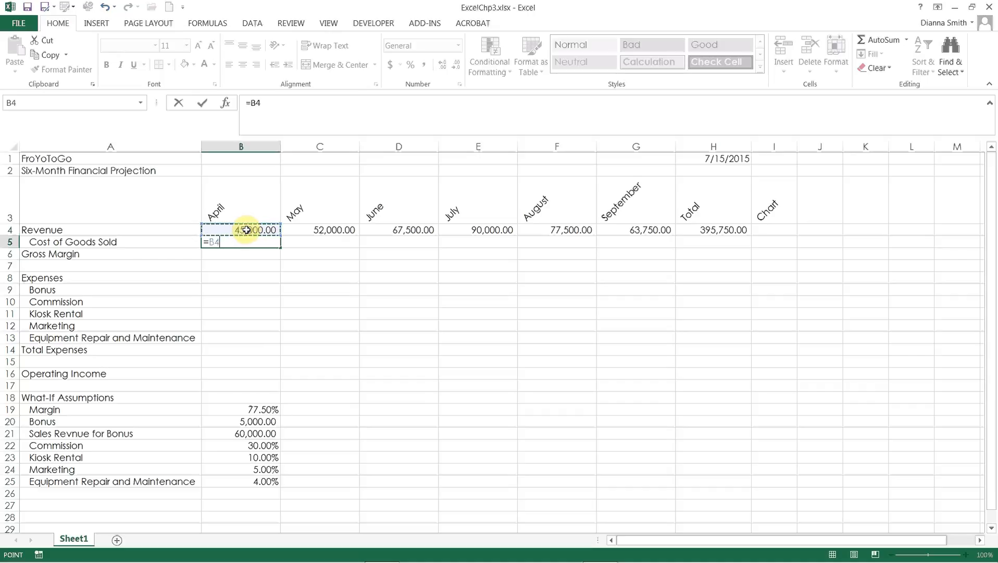
{"action": "type", "text": "*"}
{"action": "type", "text": "("}
{"action": "type", "text": "1-"}
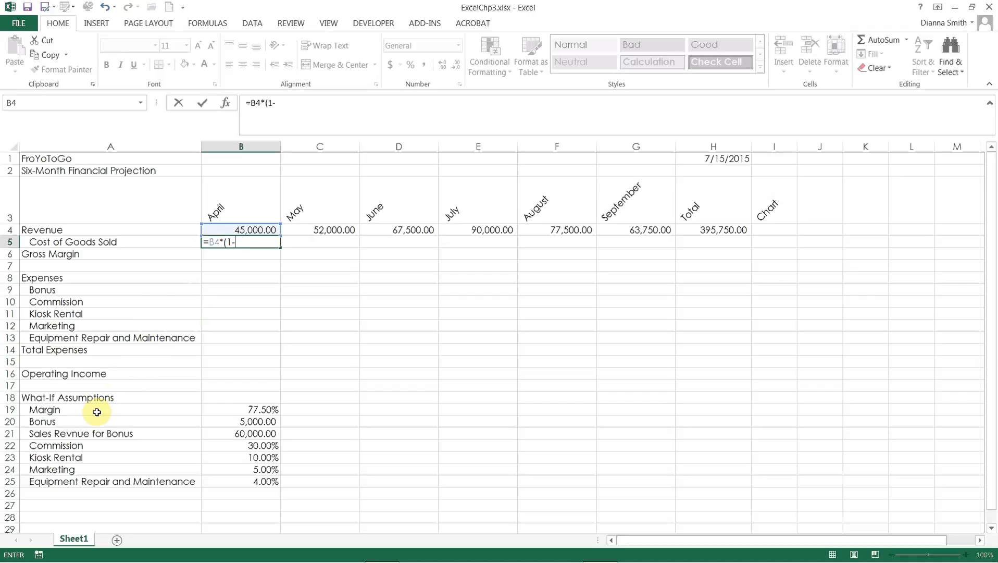
{"action": "left_click", "coordinate": [218, 413]}
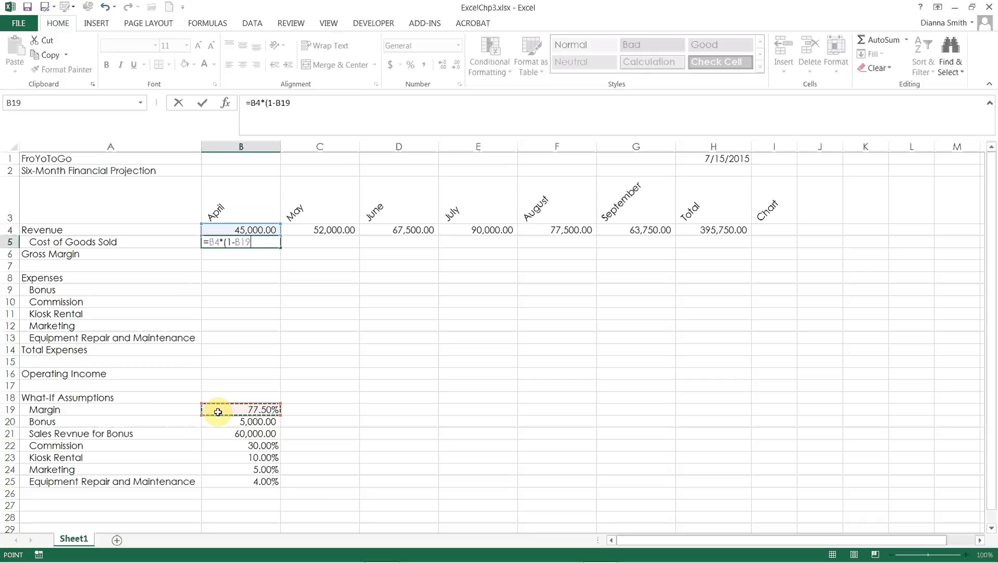
{"action": "left_click", "coordinate": [241, 242]}
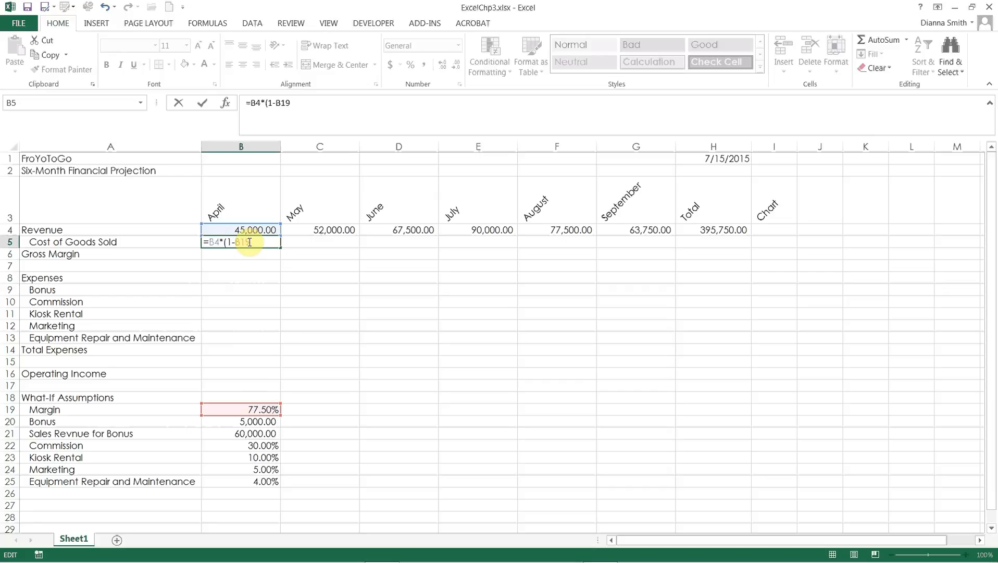
{"action": "key", "text": "F4"}
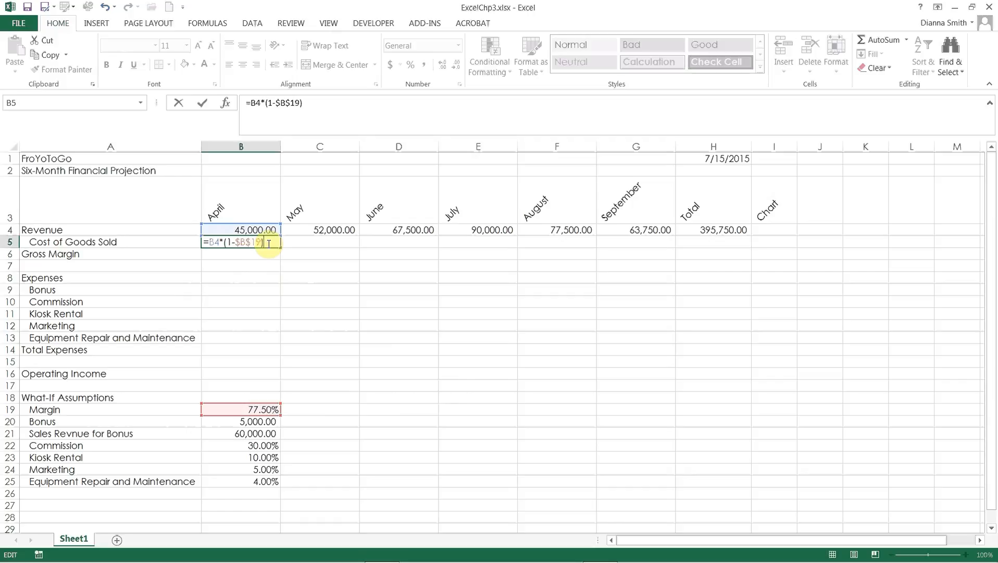
{"action": "left_click", "coordinate": [202, 104]}
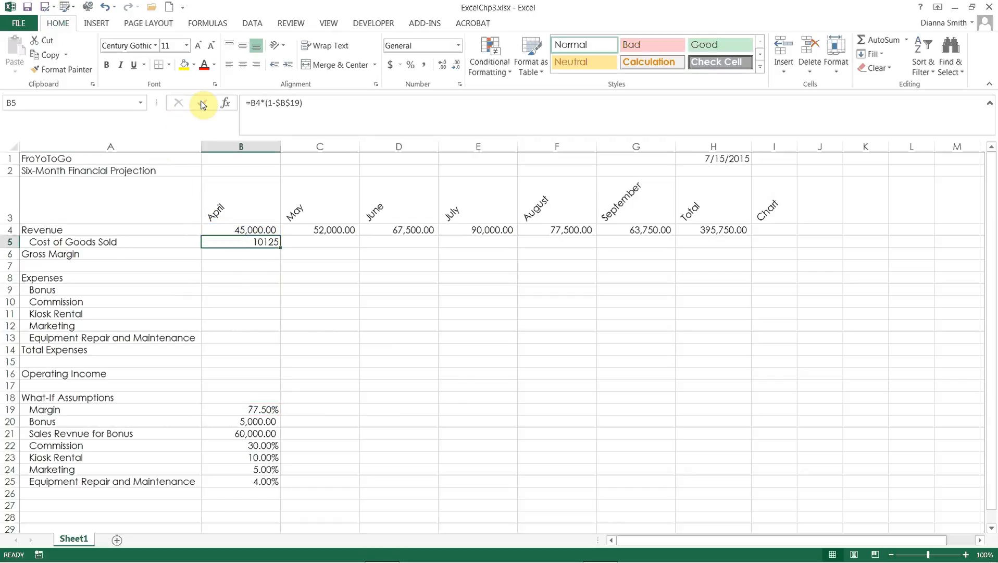
Step: Enter the April Gross Margin formula =B4-B5 in B6, subtracting Cost of Goods Sold from Revenue
{"action": "key", "text": "Down"}
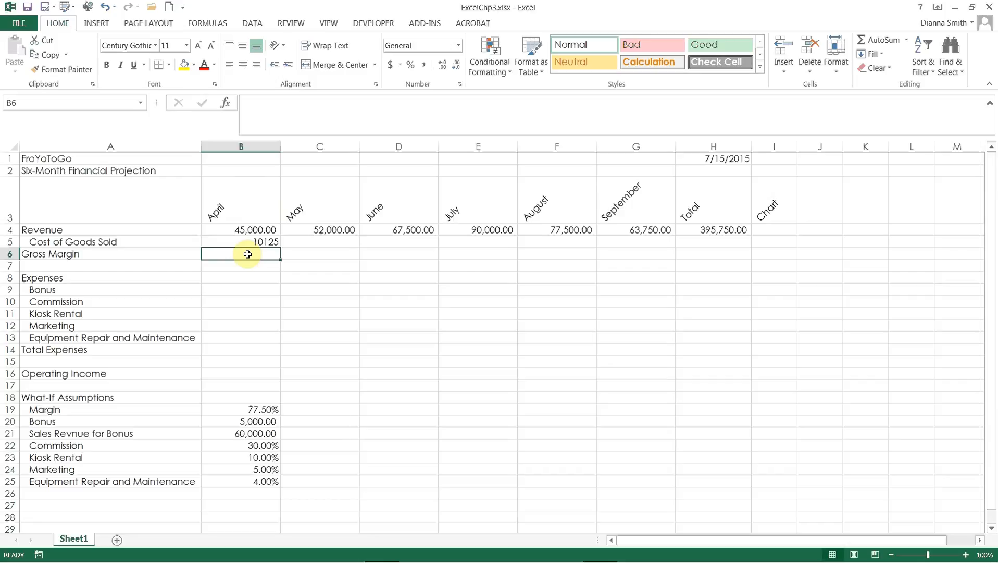
{"action": "type", "text": "="}
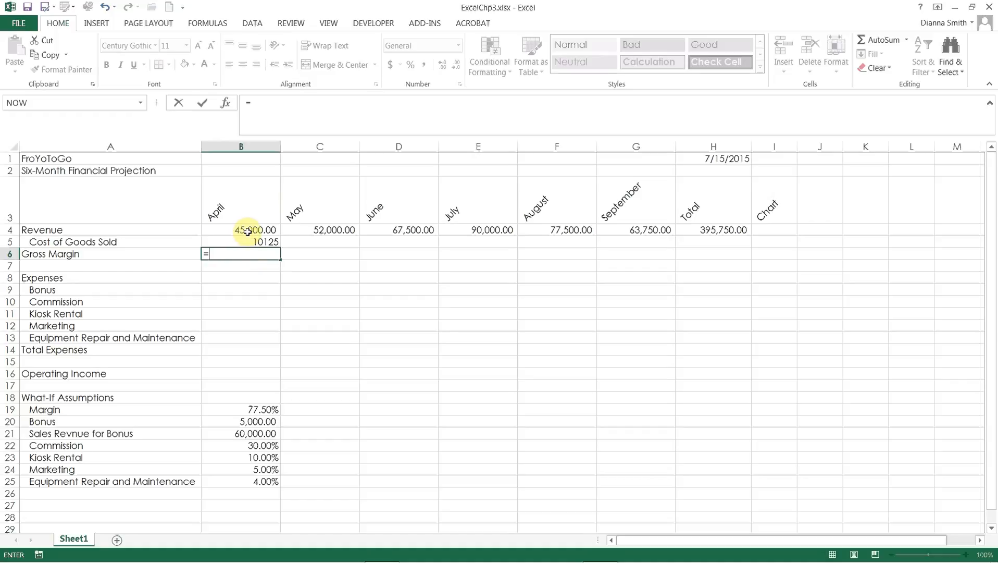
{"action": "left_click", "coordinate": [248, 231]}
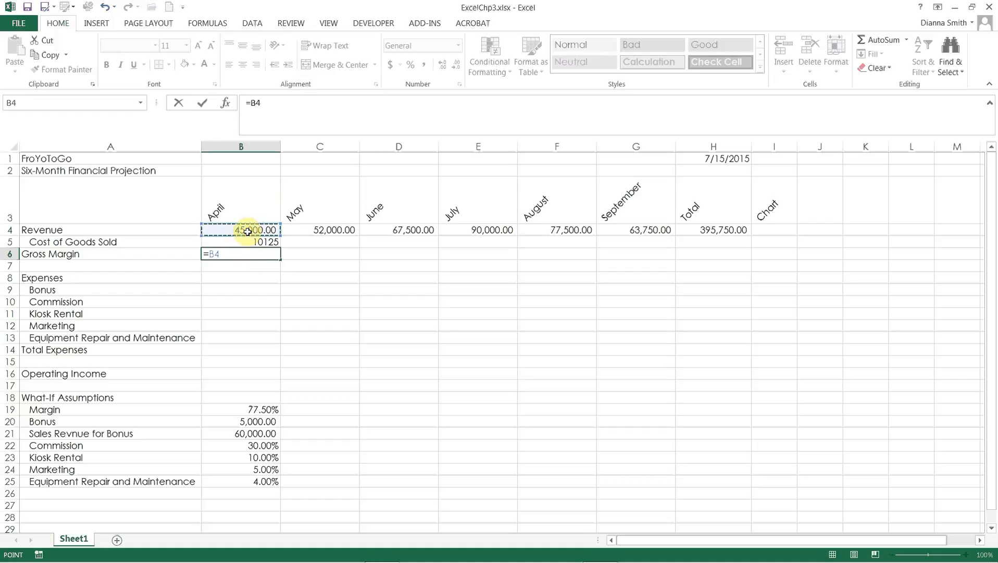
{"action": "type", "text": "-"}
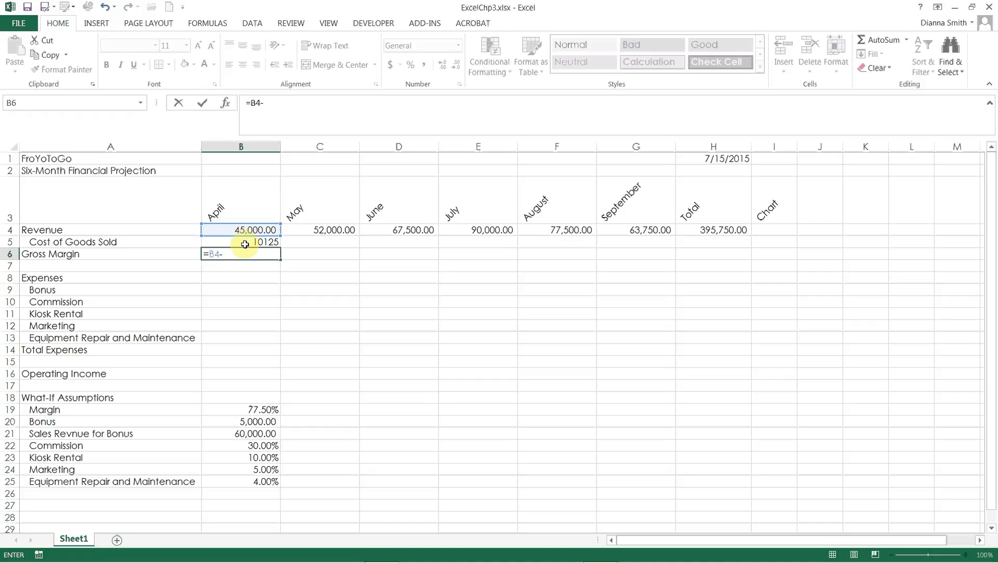
{"action": "left_click", "coordinate": [245, 244]}
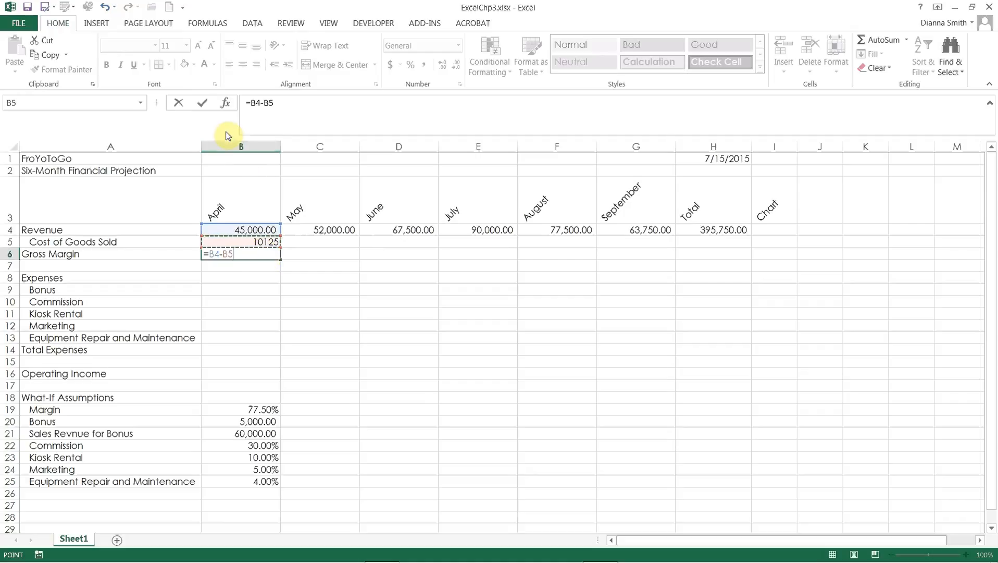
{"action": "left_click", "coordinate": [205, 104]}
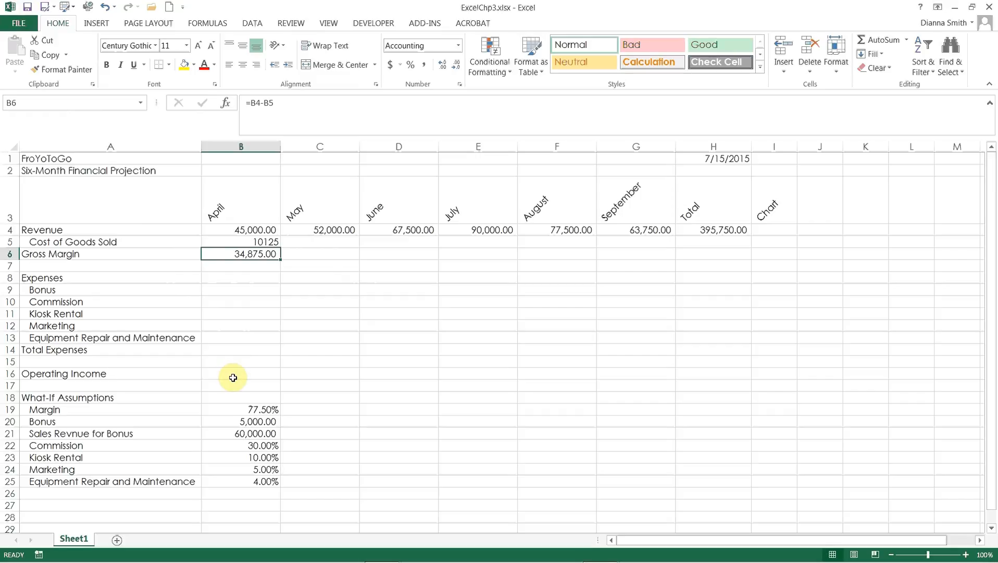
Step: Start inserting a function in B9, the April Bonus cell
{"action": "left_click", "coordinate": [230, 292]}
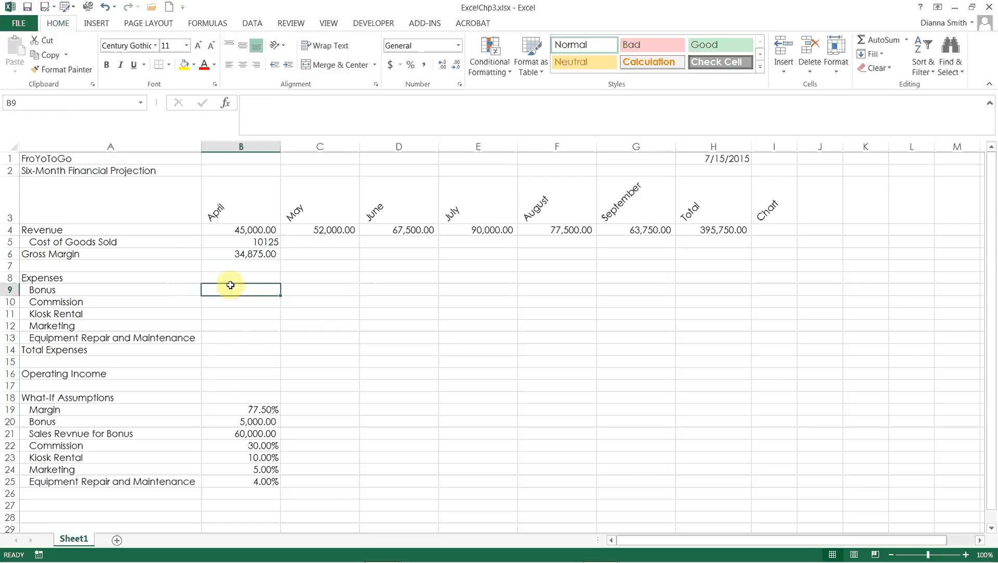
{"action": "left_click", "coordinate": [229, 105]}
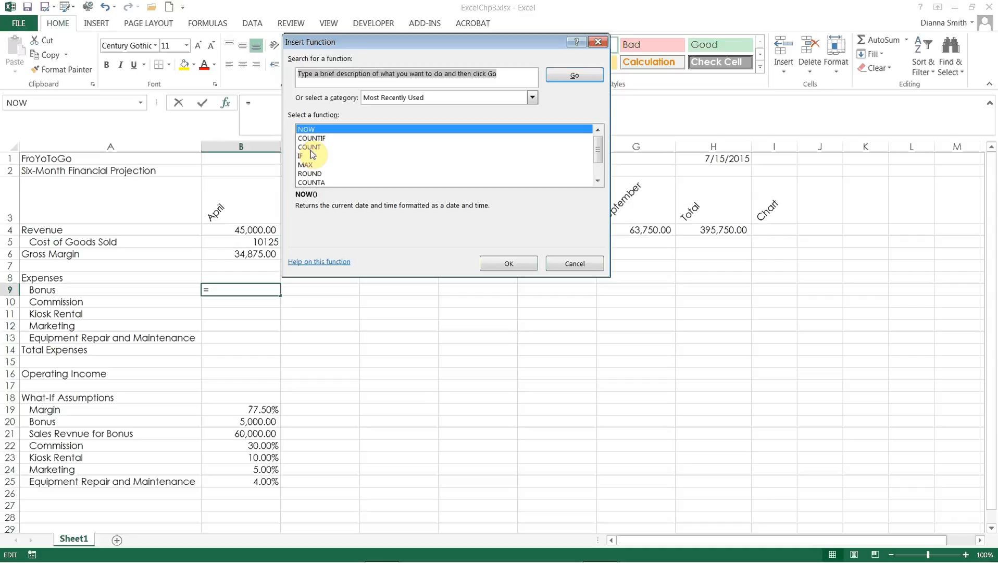
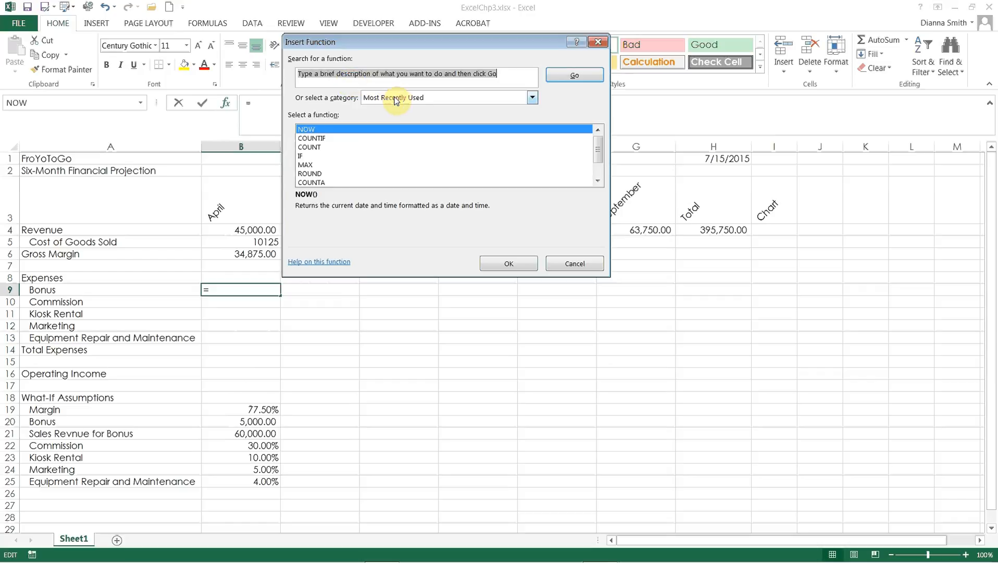
Step: Choose the recently used IF function for the April Bonus cell and move its arguments dialog clear of the April figures
{"action": "left_click", "coordinate": [533, 99]}
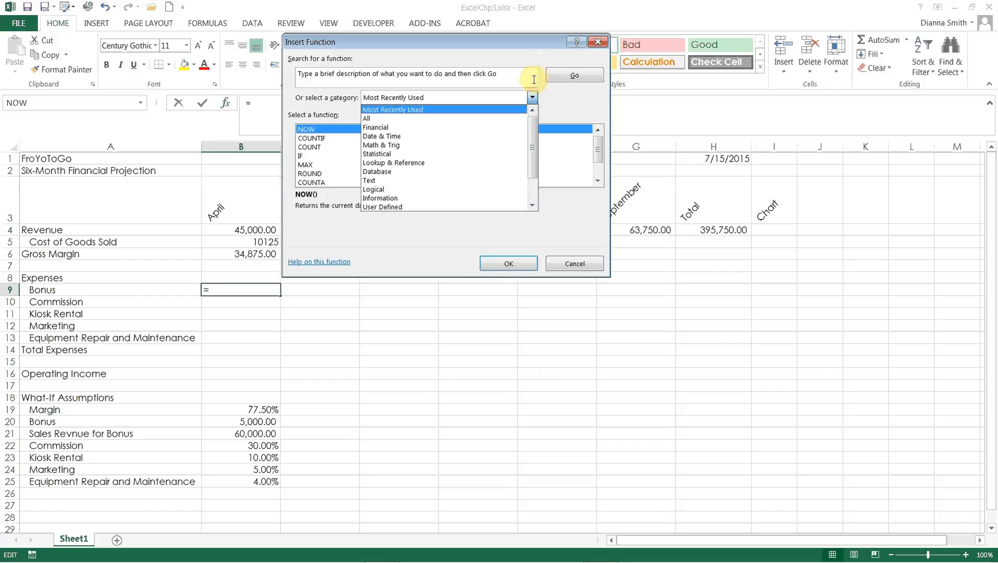
{"action": "left_click", "coordinate": [532, 99]}
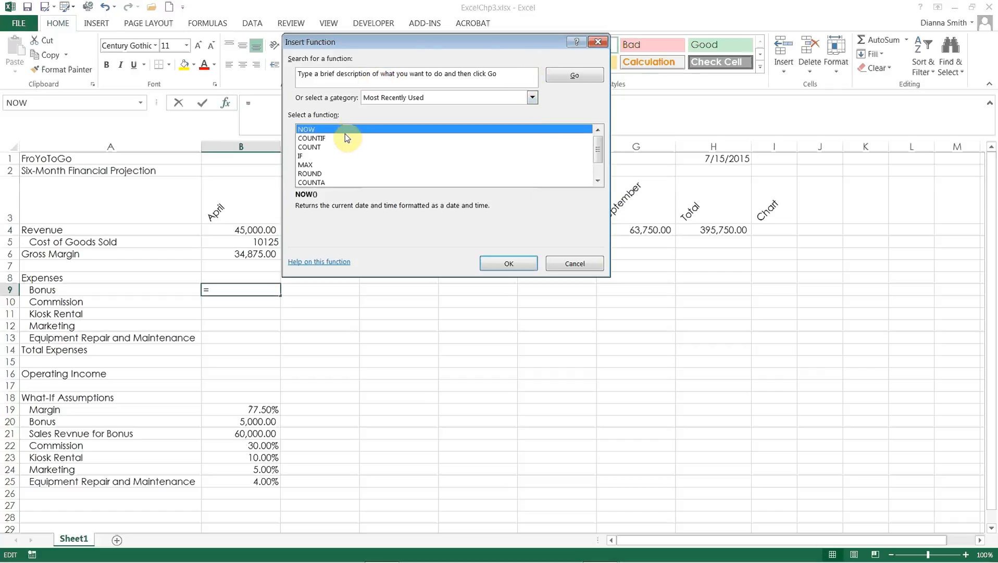
{"action": "double_click", "coordinate": [302, 157]}
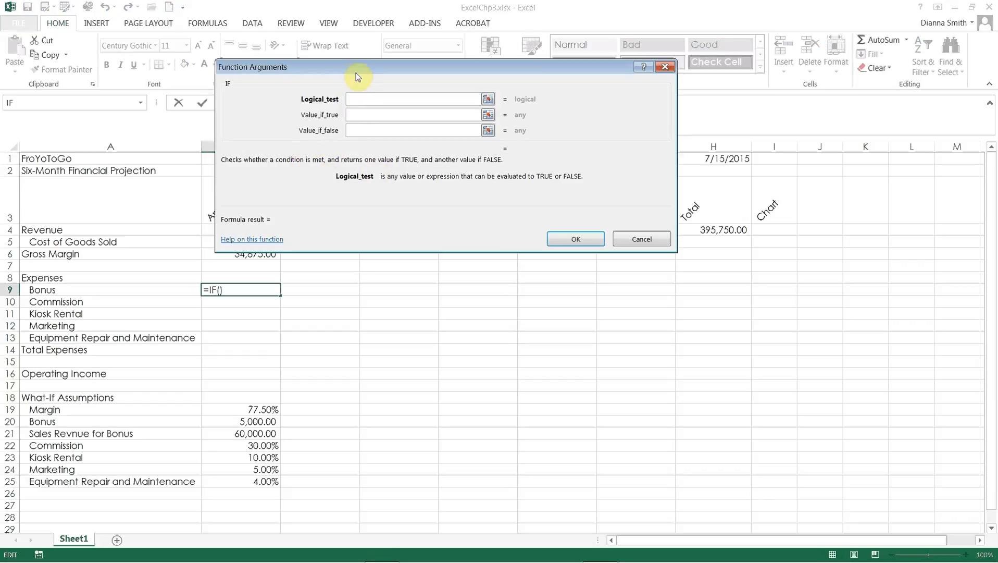
{"action": "left_click_drag", "start_coordinate": [356, 69], "coordinate": [442, 32]}
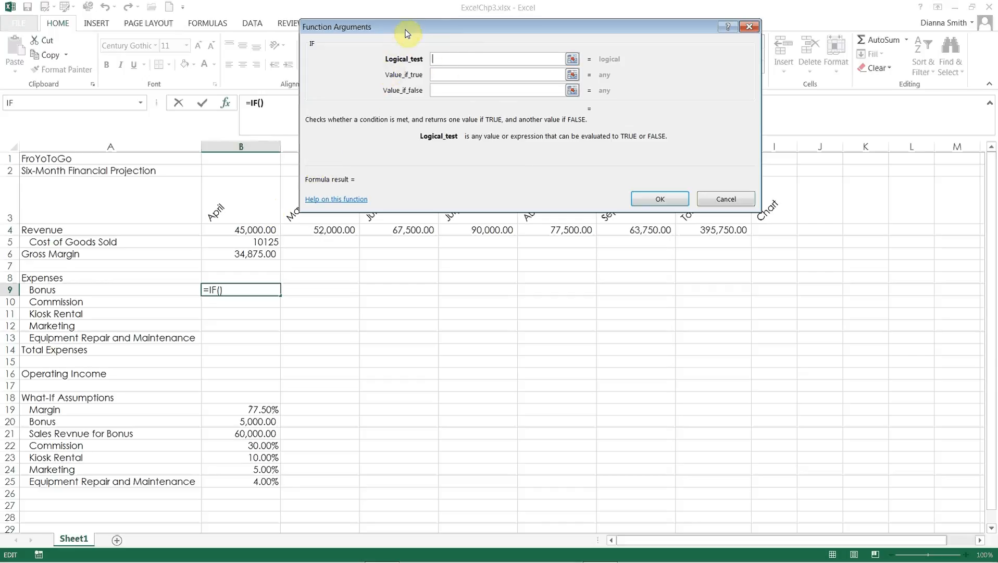
{"action": "left_click_drag", "start_coordinate": [408, 31], "coordinate": [477, 36]}
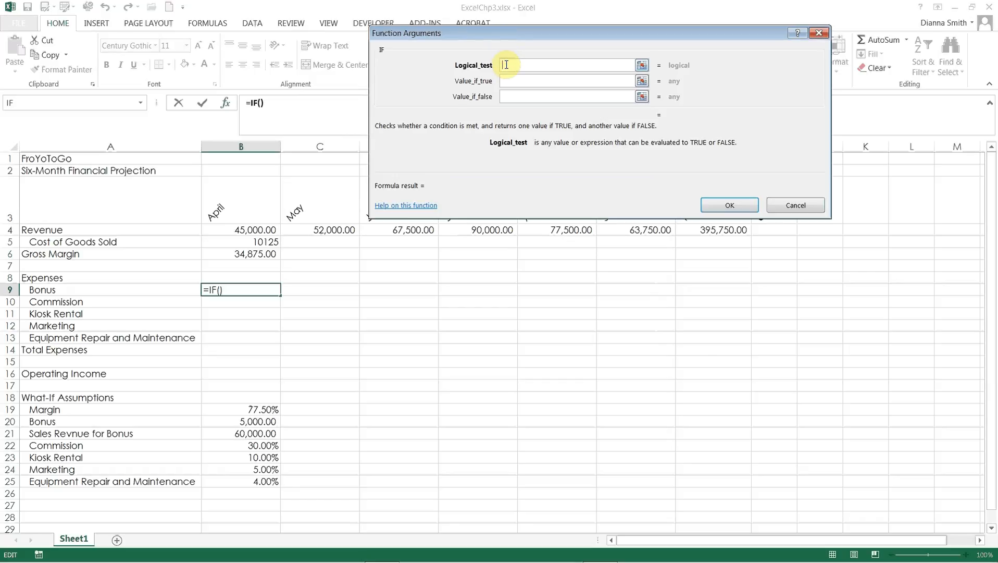
Step: Set the IF logical test to B4>=$B$21, comparing April Revenue with an absolute reference to the sales revenue for bonus assumption
{"action": "left_click", "coordinate": [250, 231]}
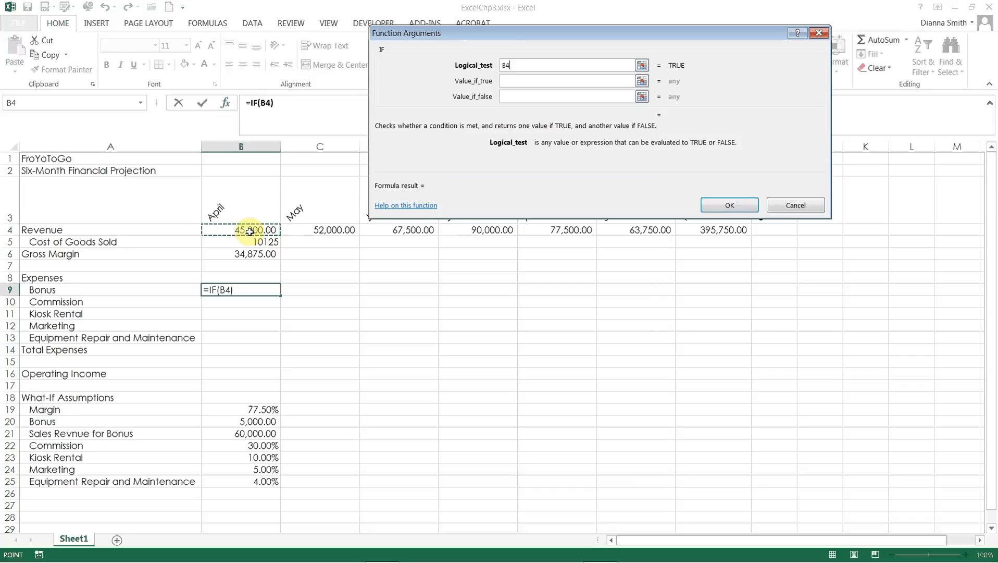
{"action": "type", "text": ">"}
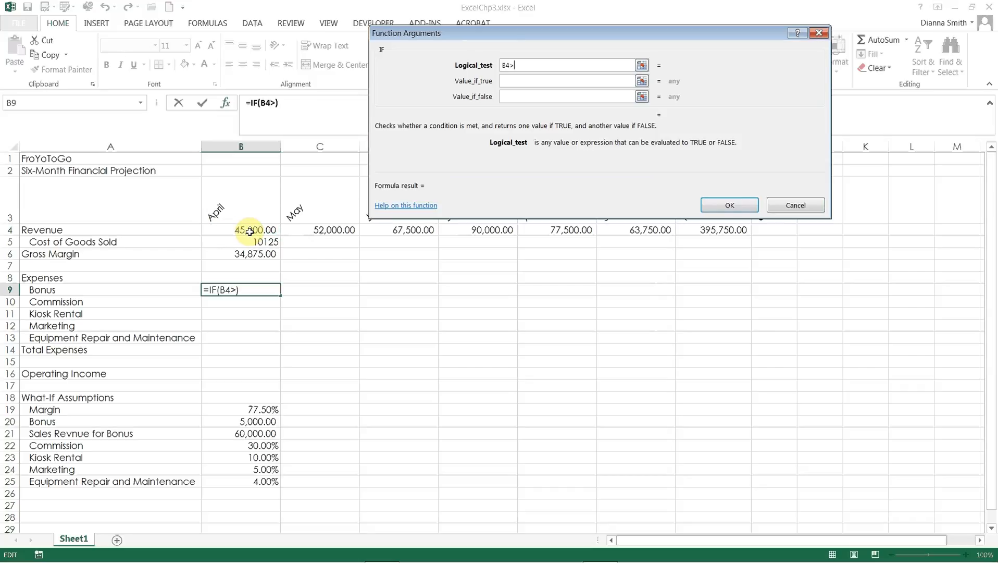
{"action": "type", "text": "="}
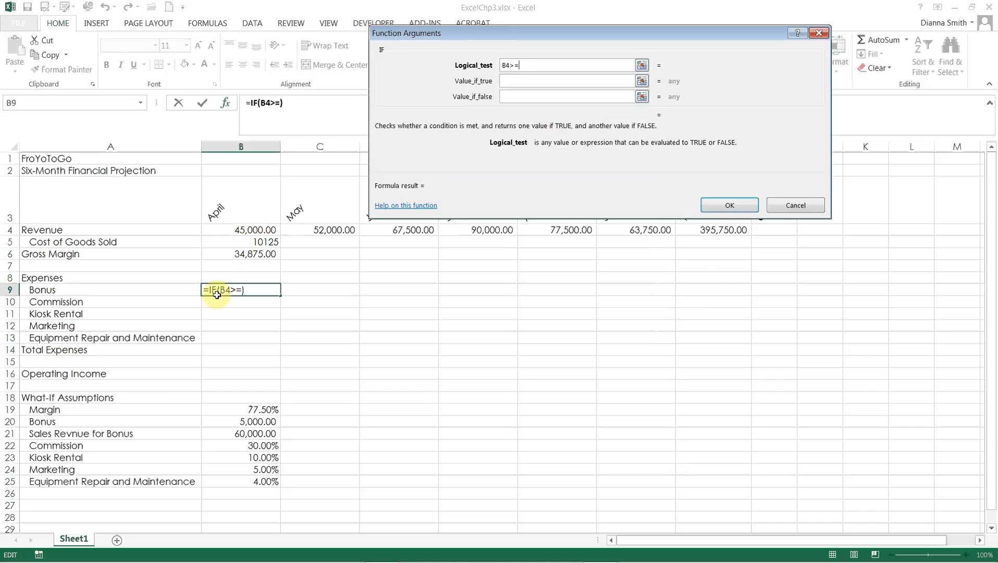
{"action": "left_click", "coordinate": [264, 434]}
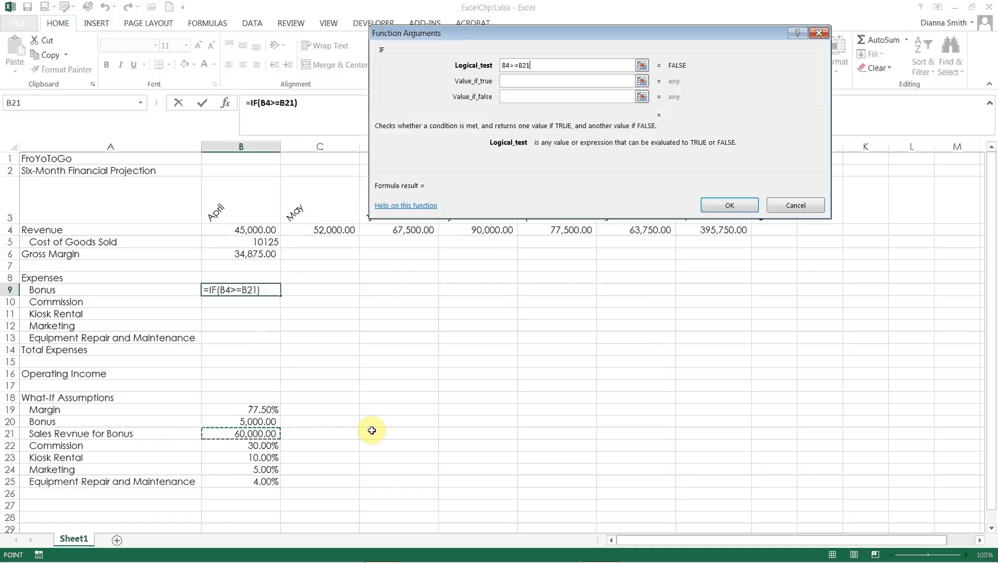
{"action": "key", "text": "F4"}
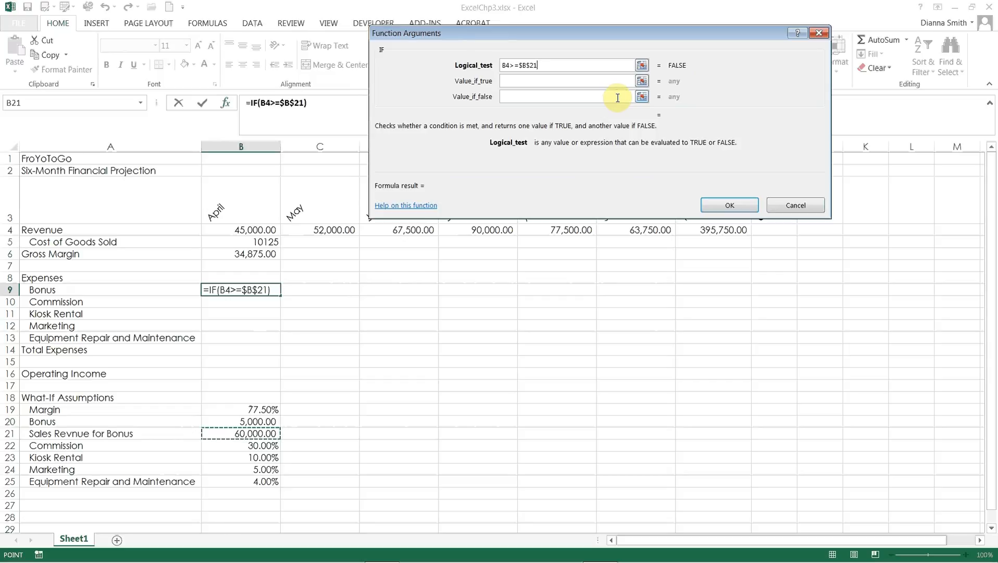
Step: Complete the April Bonus formula with $B$20 as the value if true and 0 as the value if false
{"action": "left_click", "coordinate": [605, 81]}
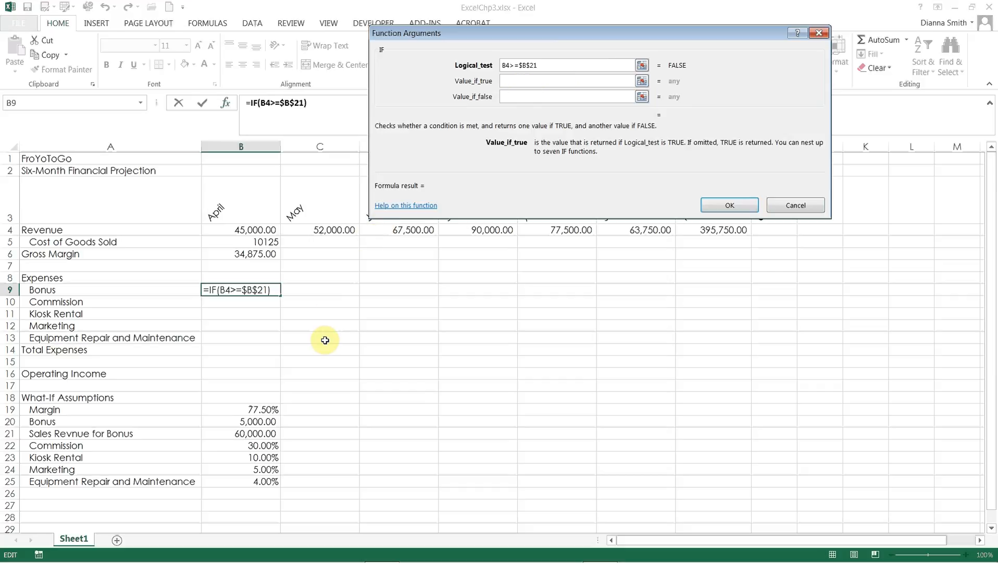
{"action": "left_click", "coordinate": [266, 423]}
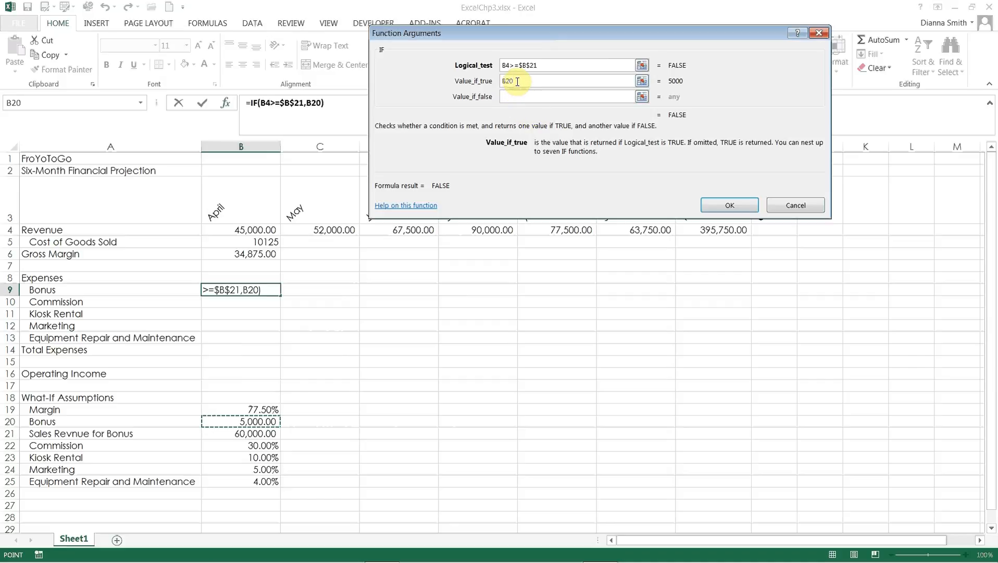
{"action": "key", "text": "F4"}
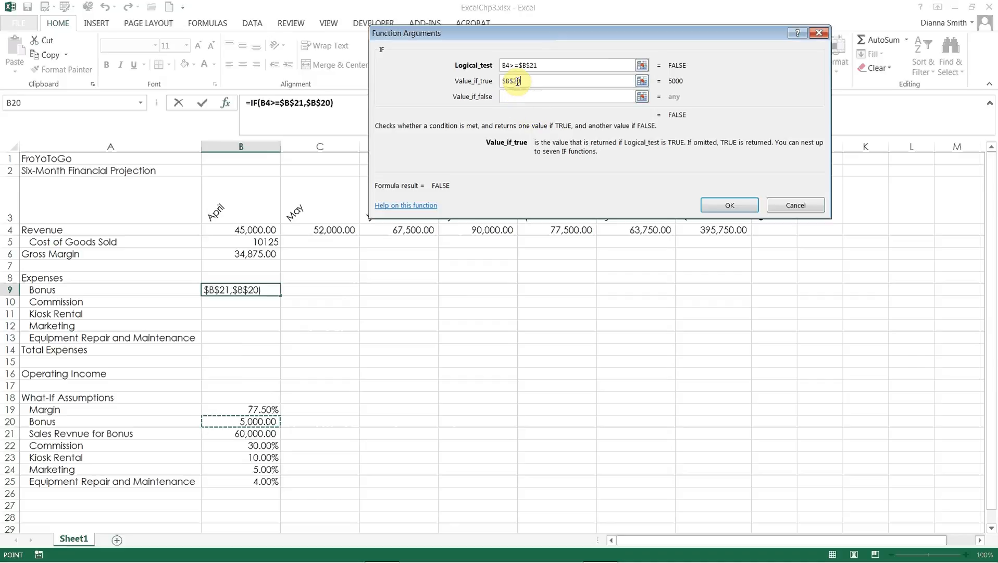
{"action": "left_click", "coordinate": [558, 100]}
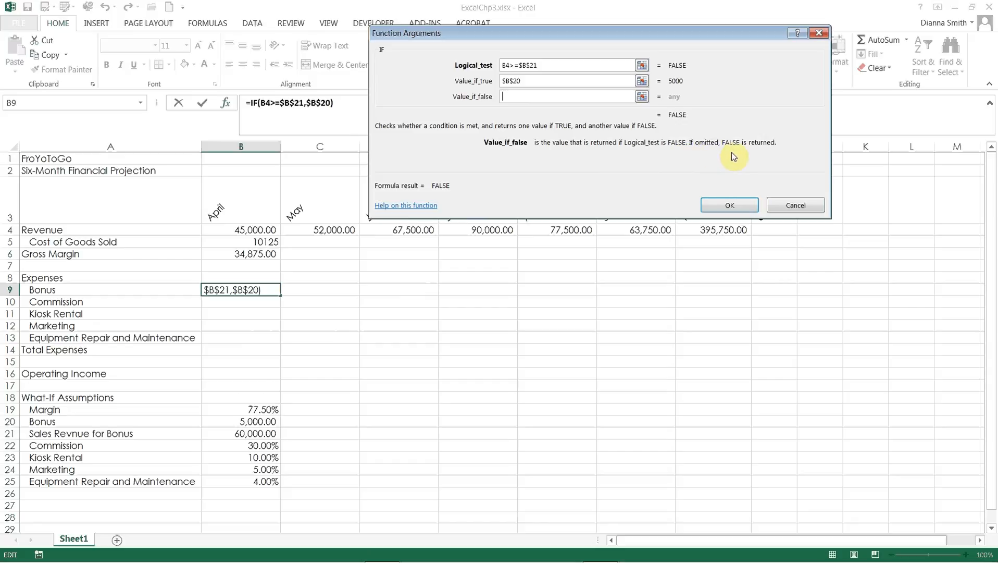
{"action": "type", "text": "0"}
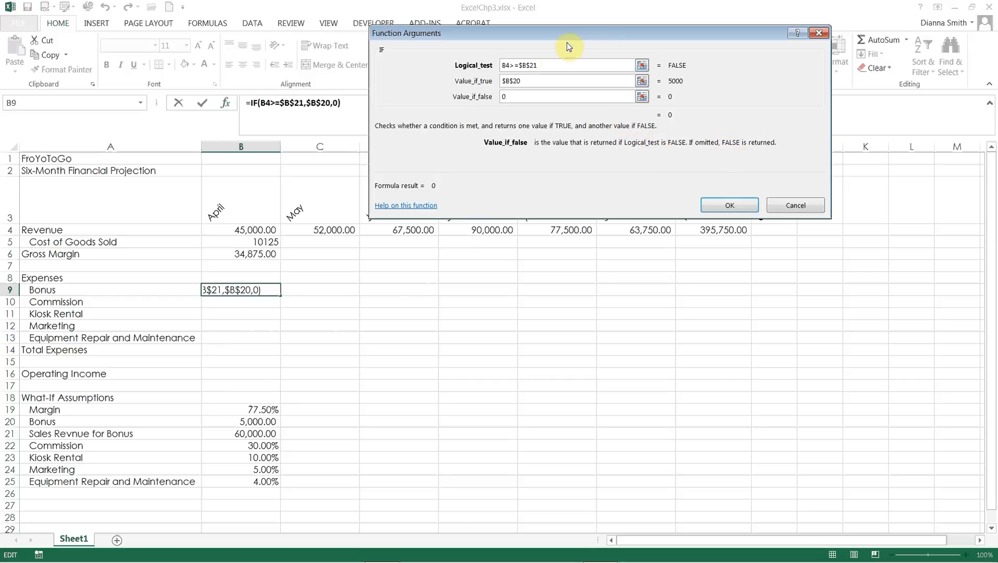
{"action": "left_click", "coordinate": [726, 206]}
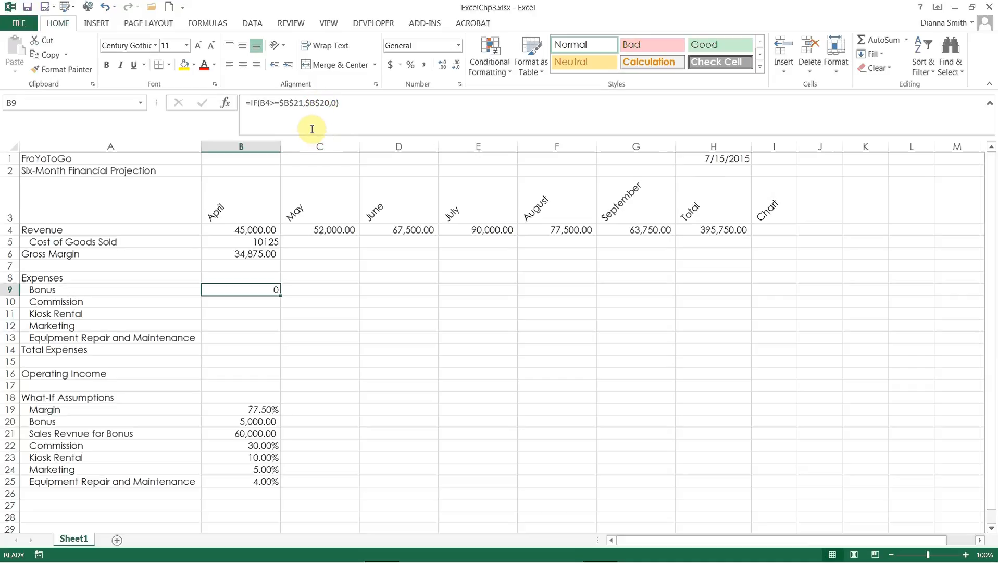
Step: Enter the April Commission formula =B4*$B$22 in B10, with an absolute reference to the Commission assumption
{"action": "left_click", "coordinate": [238, 303]}
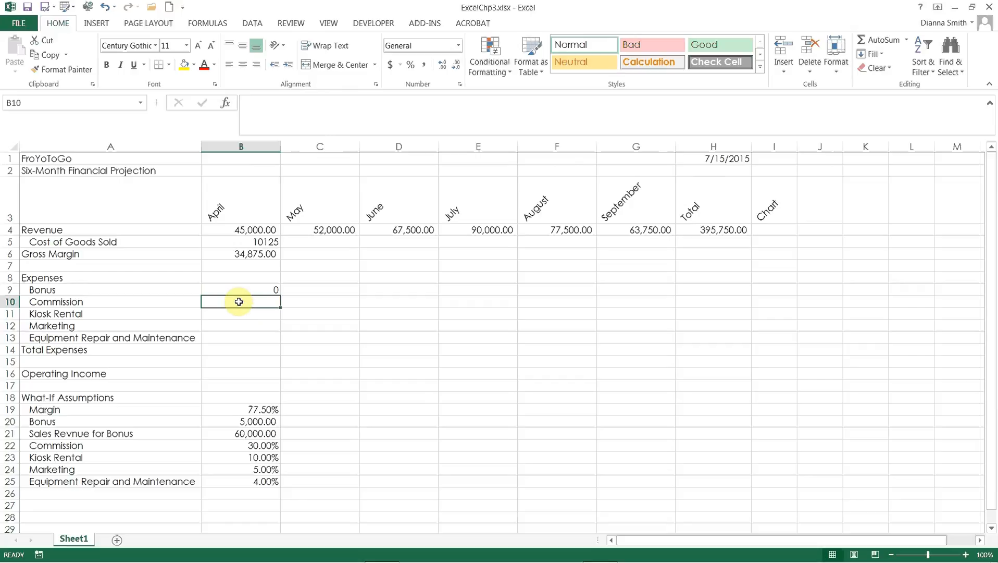
{"action": "type", "text": "="}
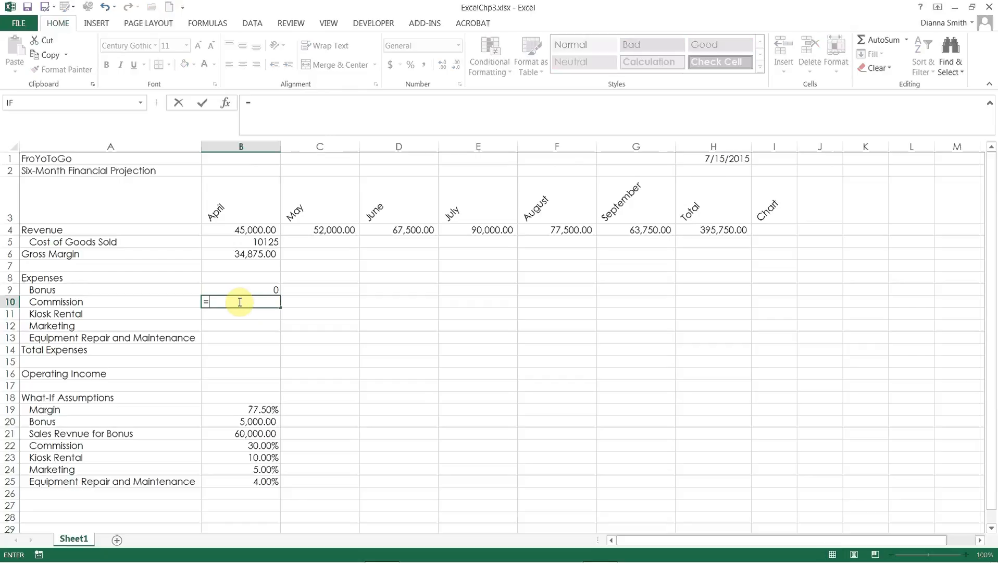
{"action": "left_click", "coordinate": [246, 231]}
{"action": "type", "text": "*"}
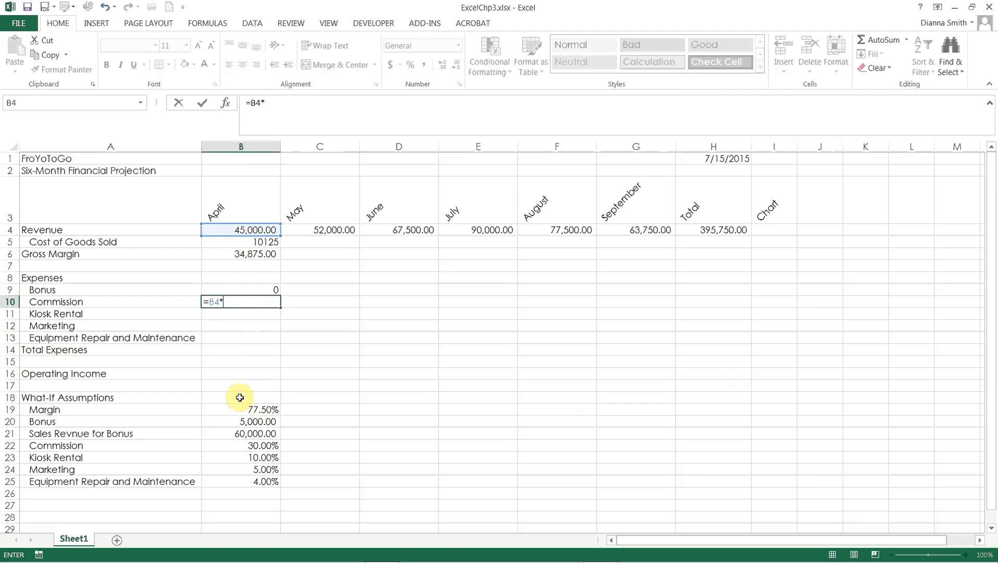
{"action": "left_click", "coordinate": [238, 448]}
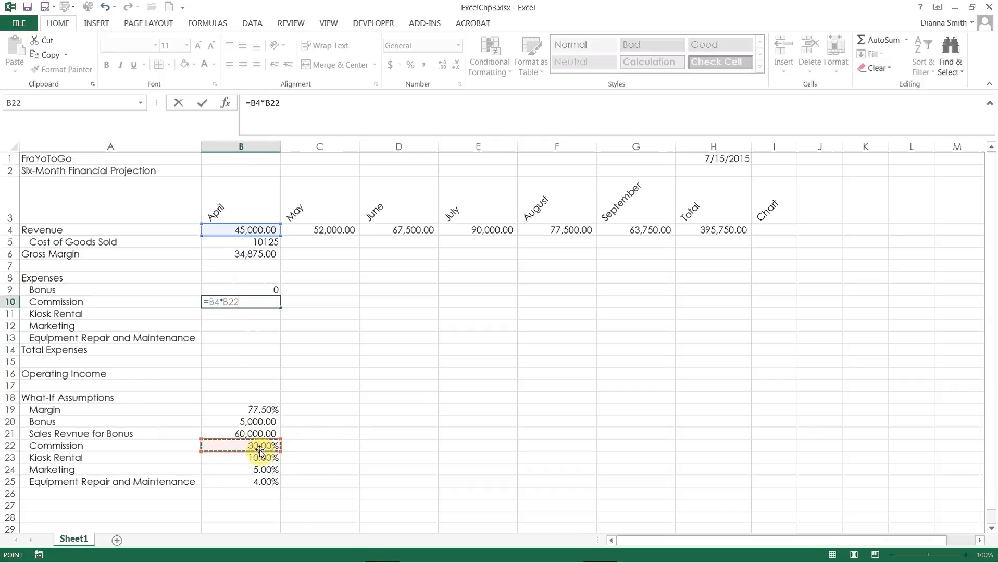
{"action": "key", "text": "F4"}
{"action": "key", "text": "Return"}
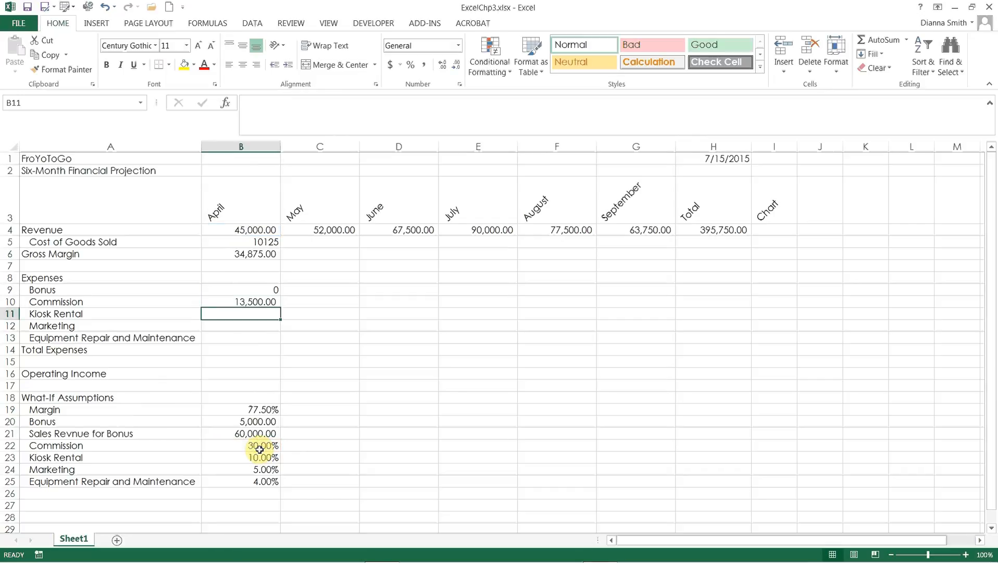
Step: Enter the April Kiosk Rental formula =B4*$B$23 in B11, with an absolute reference to the Kiosk Rental assumption
{"action": "type", "text": "="}
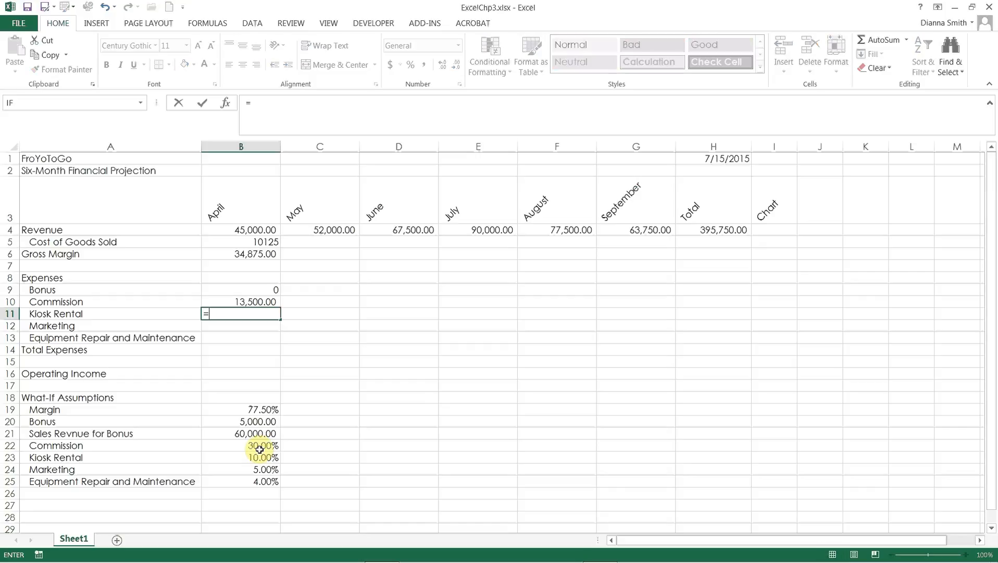
{"action": "left_click", "coordinate": [252, 231]}
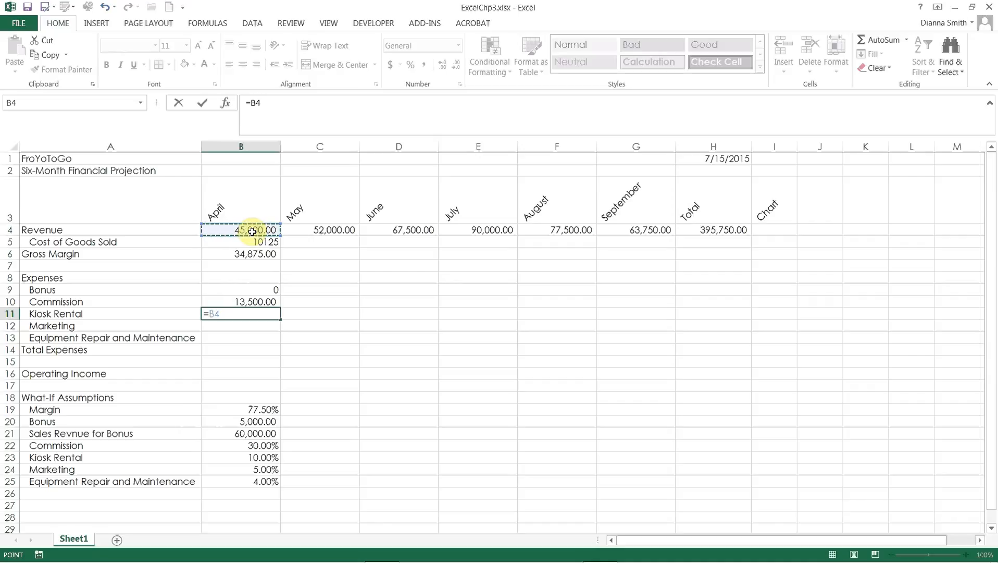
{"action": "type", "text": "*"}
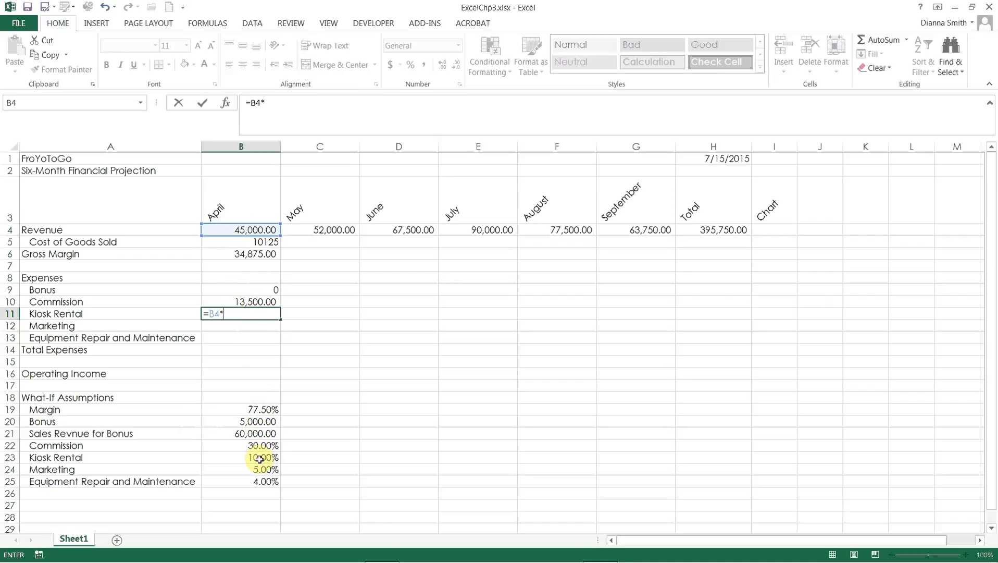
{"action": "left_click", "coordinate": [259, 458]}
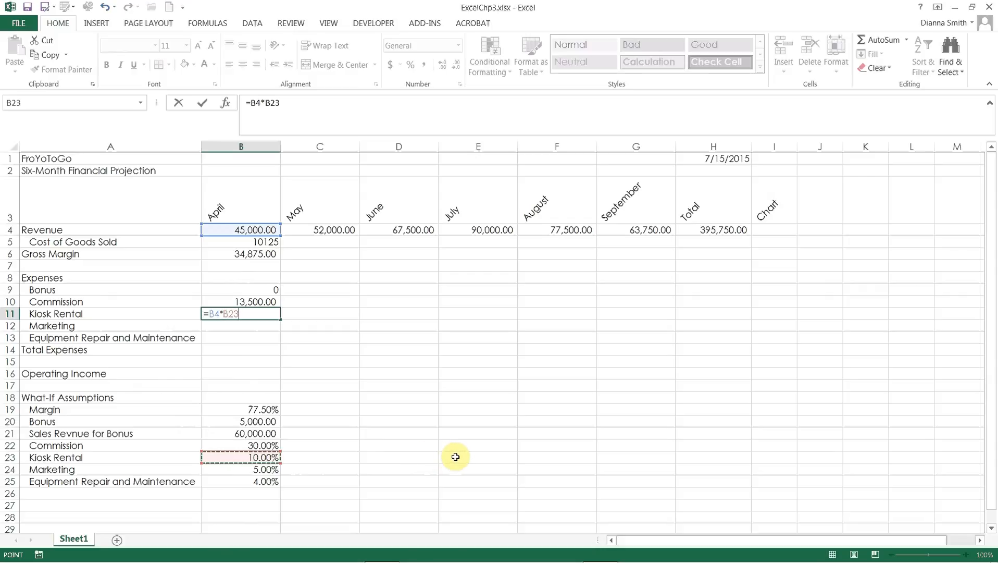
{"action": "key", "text": "F4"}
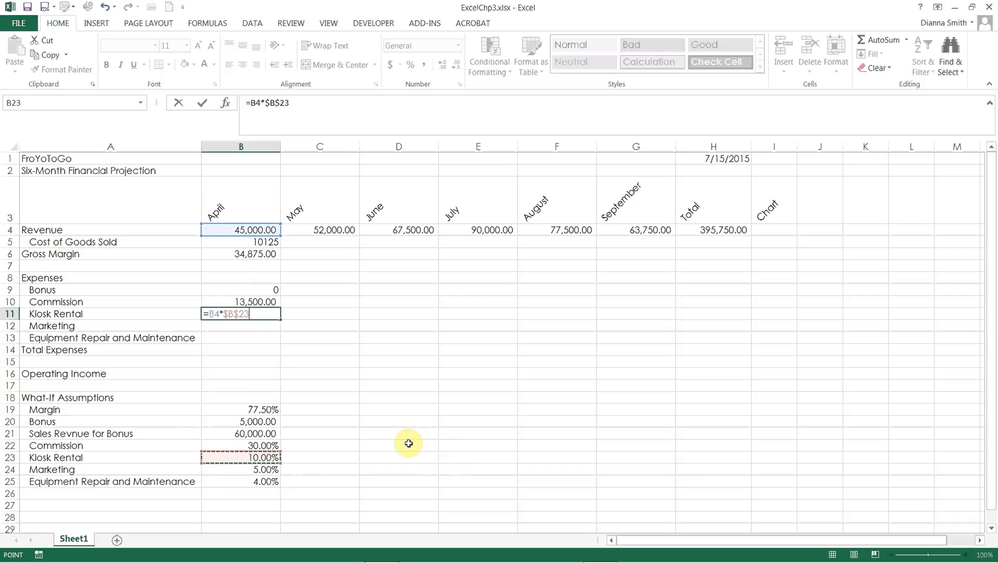
{"action": "key", "text": "ctrl+Return"}
{"action": "key", "text": "Down"}
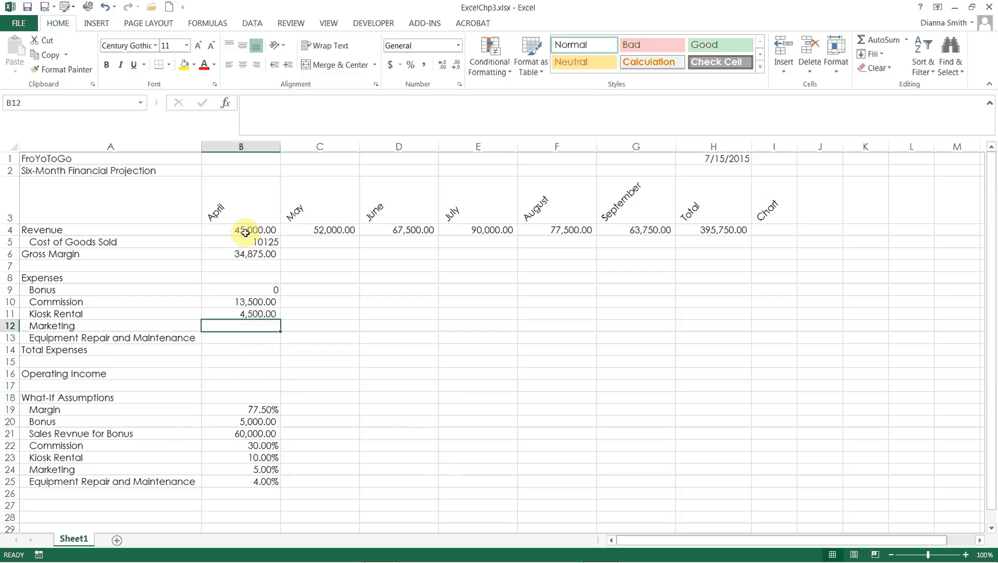
Step: Enter the April Marketing formula =B4*$B$24 in B12, with an absolute reference to the Marketing assumption
{"action": "type", "text": "="}
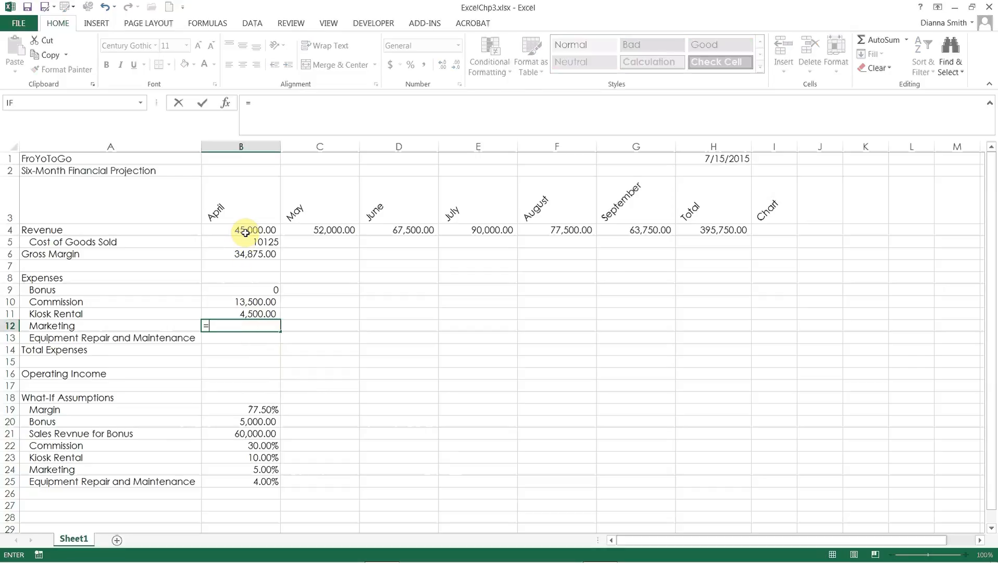
{"action": "left_click", "coordinate": [246, 232]}
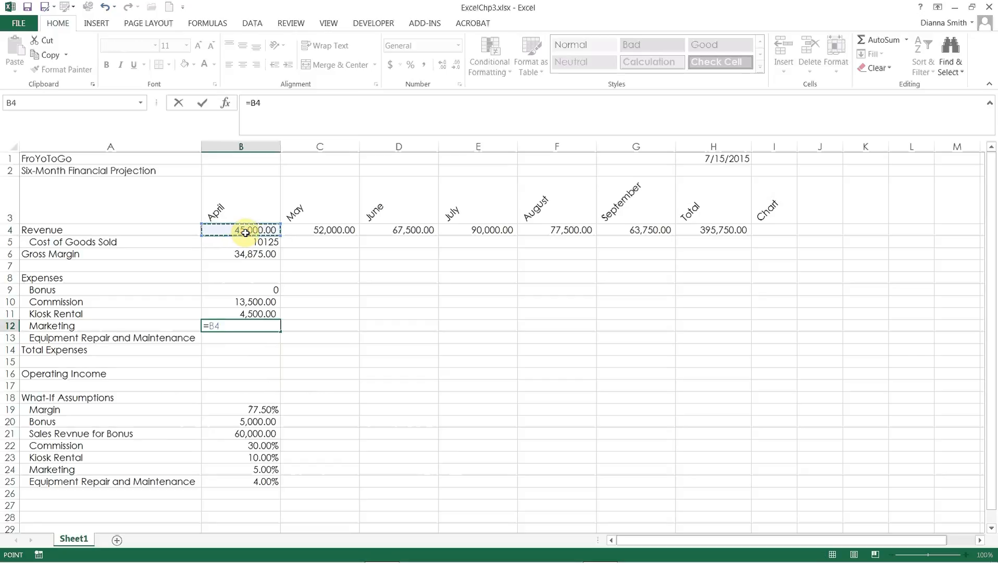
{"action": "type", "text": "*"}
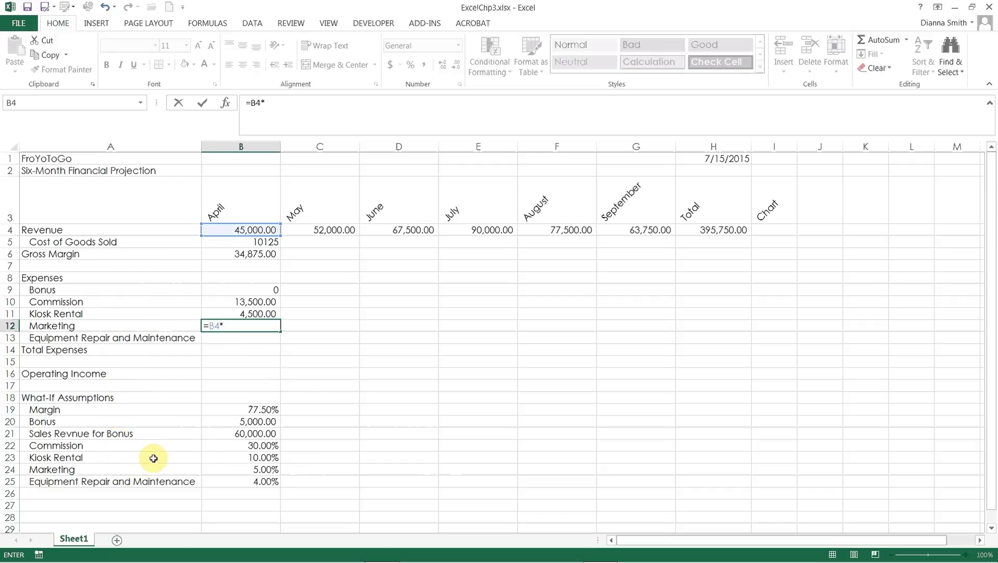
{"action": "left_click", "coordinate": [227, 473]}
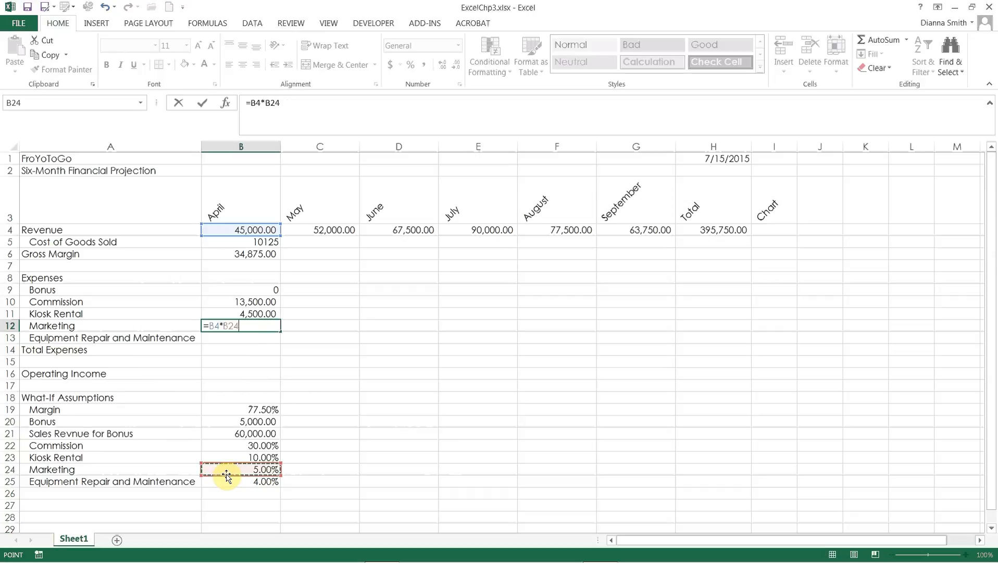
{"action": "key", "text": "F4"}
{"action": "key", "text": "Return"}
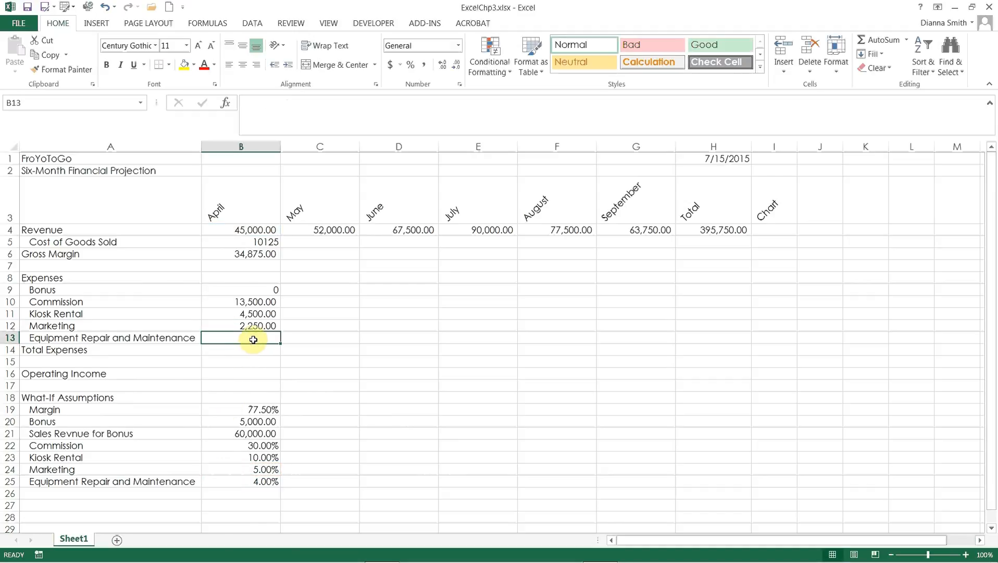
Step: Enter the April Equipment Repair and Maintenance formula =B4*$B$25 in B13, with an absolute reference to its assumption
{"action": "type", "text": "="}
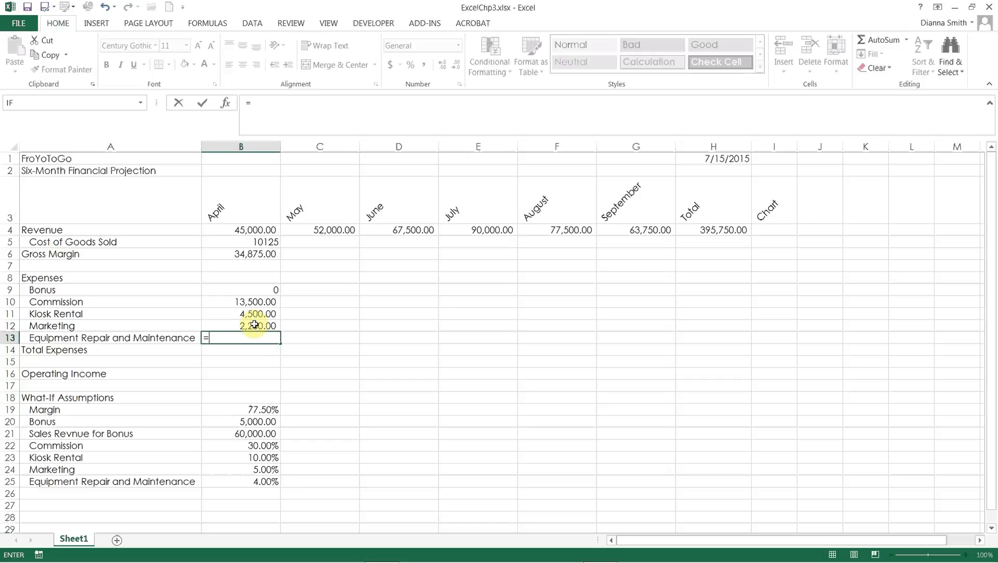
{"action": "left_click", "coordinate": [262, 229]}
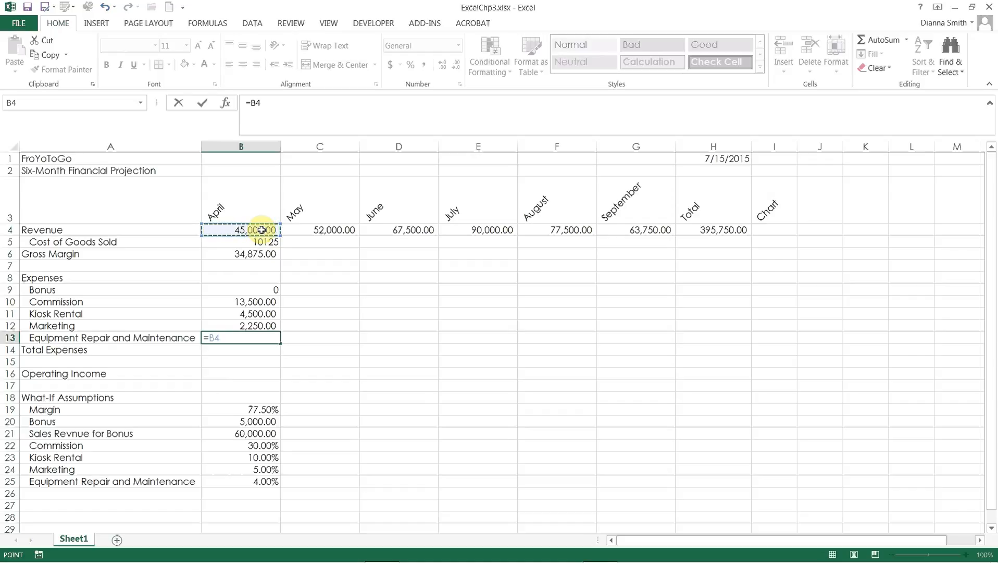
{"action": "type", "text": "*"}
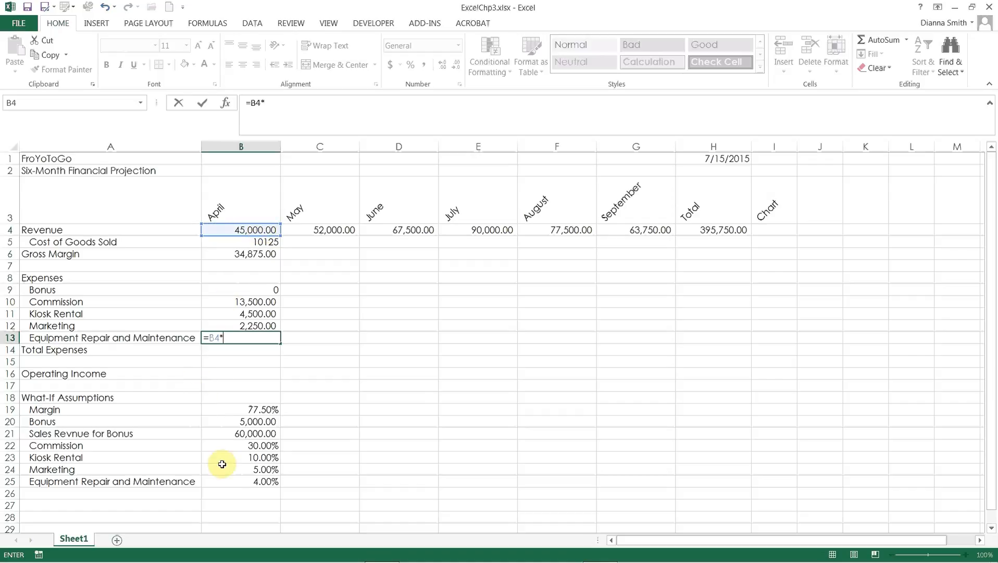
{"action": "left_click", "coordinate": [262, 482]}
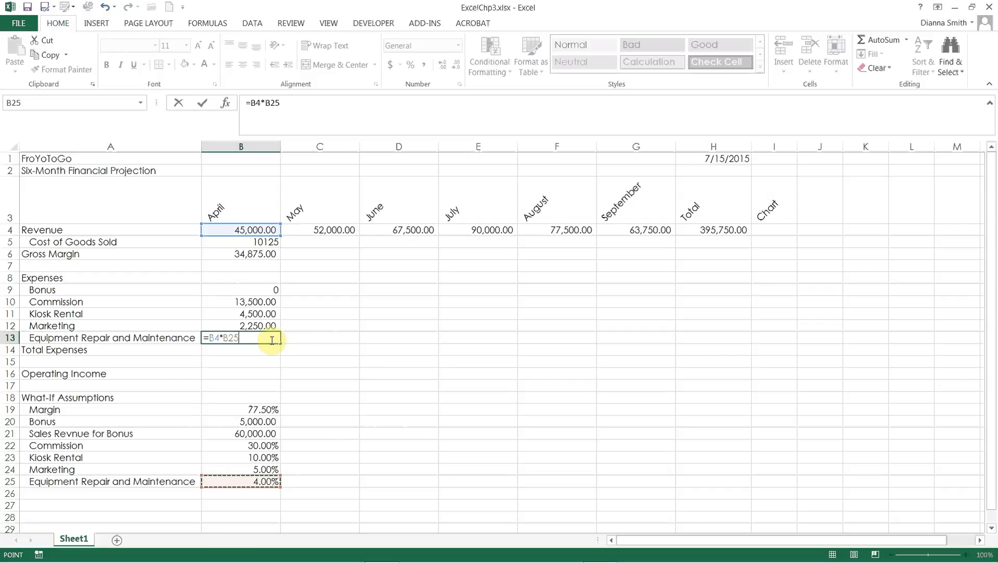
{"action": "key", "text": "F4"}
{"action": "key", "text": "Return"}
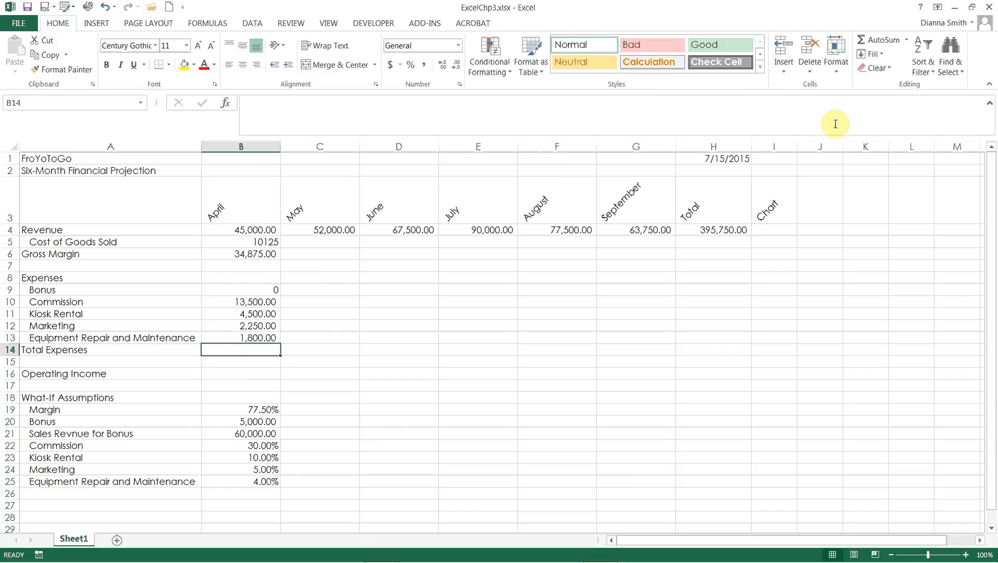
Step: Total the April expenses in B14 with the formula =SUM(B9:B13)
{"action": "left_click", "coordinate": [880, 42]}
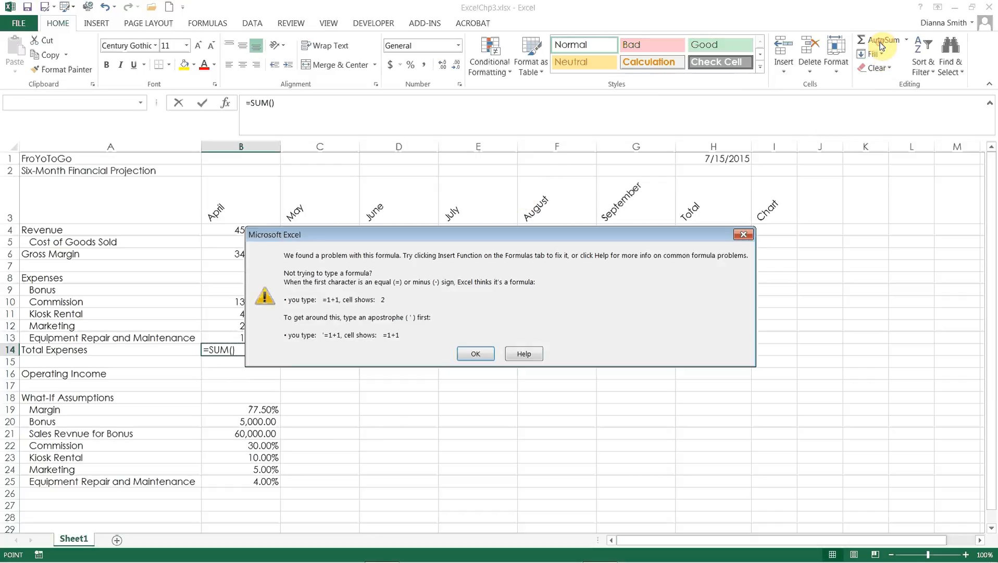
{"action": "left_click", "coordinate": [468, 356]}
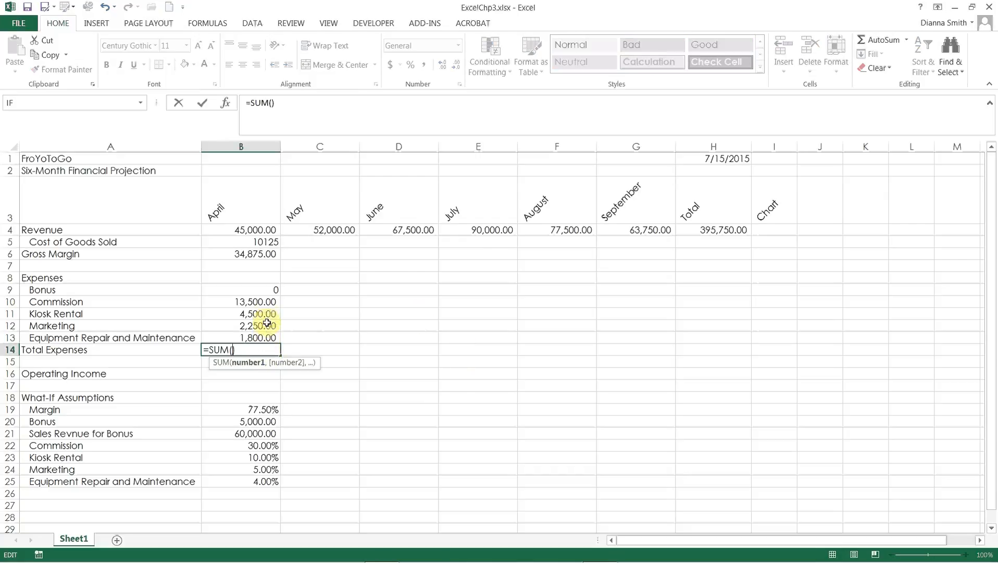
{"action": "left_click_drag", "start_coordinate": [260, 292], "coordinate": [259, 338]}
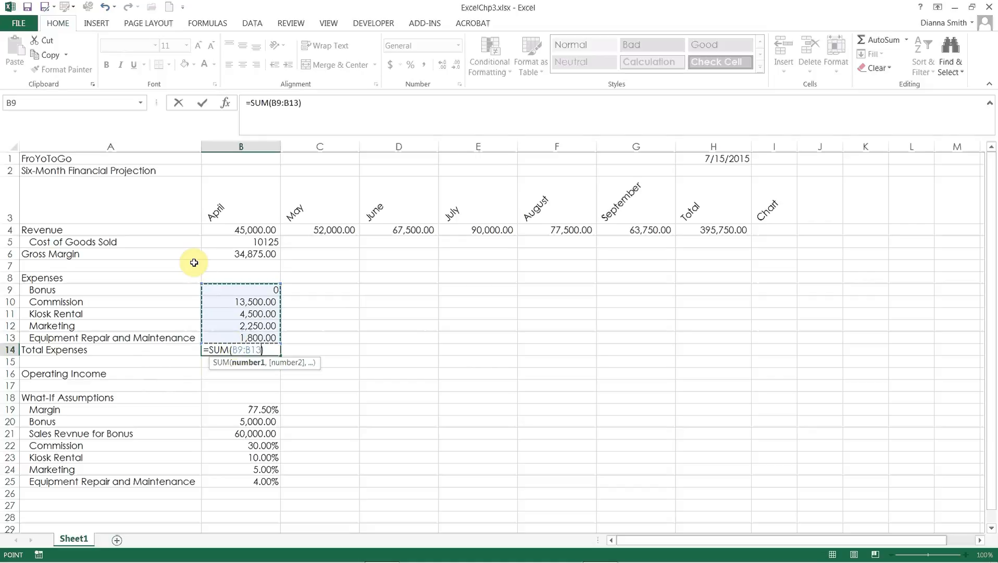
{"action": "left_click", "coordinate": [202, 104]}
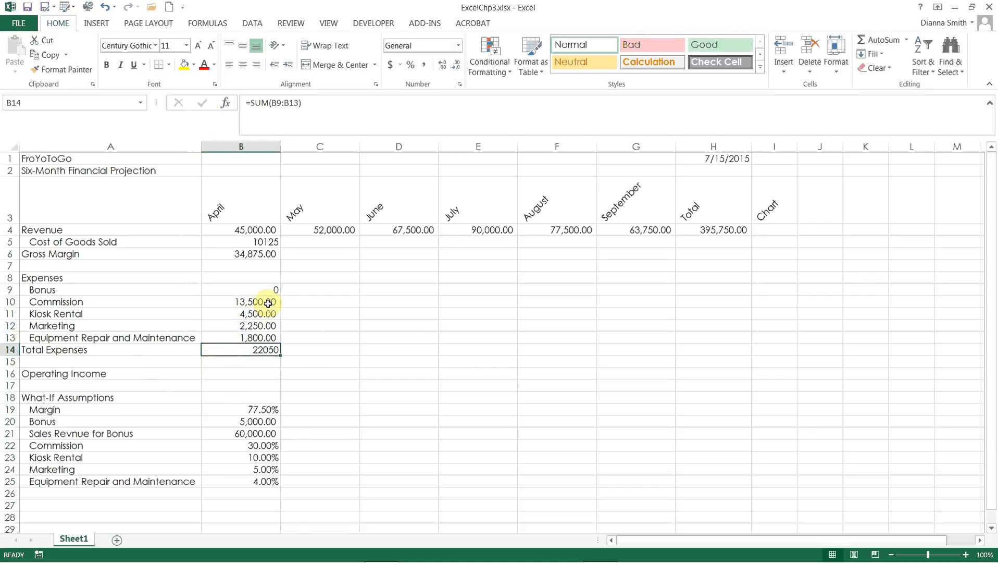
Step: Enter the April Operating Income formula =B6-B14 in B16 and save the workbook
{"action": "left_click", "coordinate": [250, 375]}
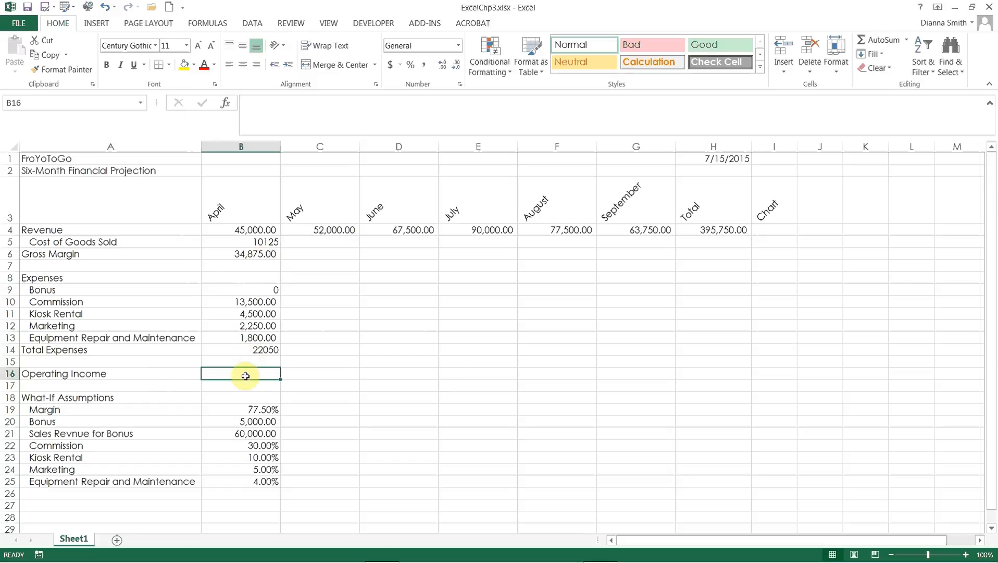
{"action": "type", "text": "="}
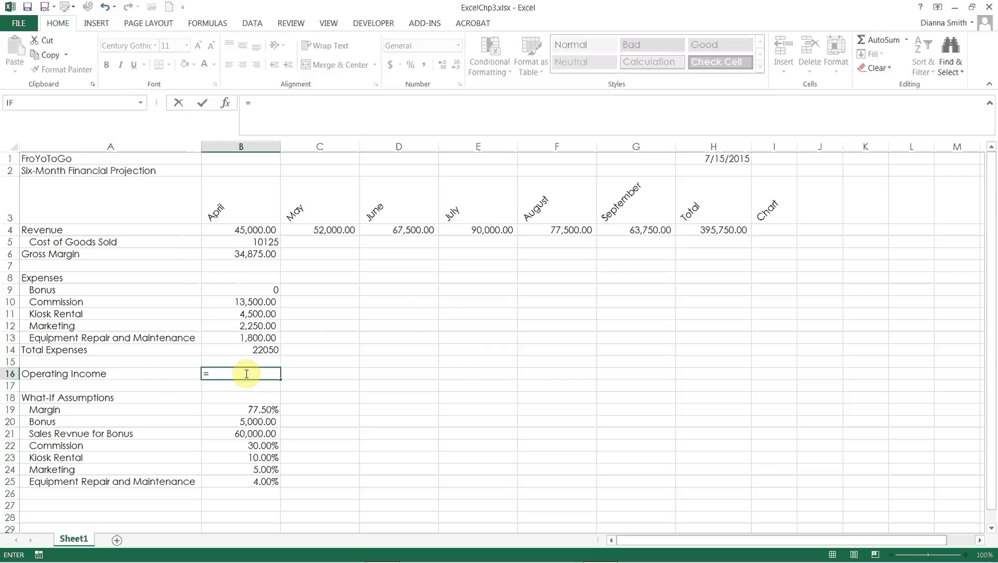
{"action": "left_click", "coordinate": [245, 256]}
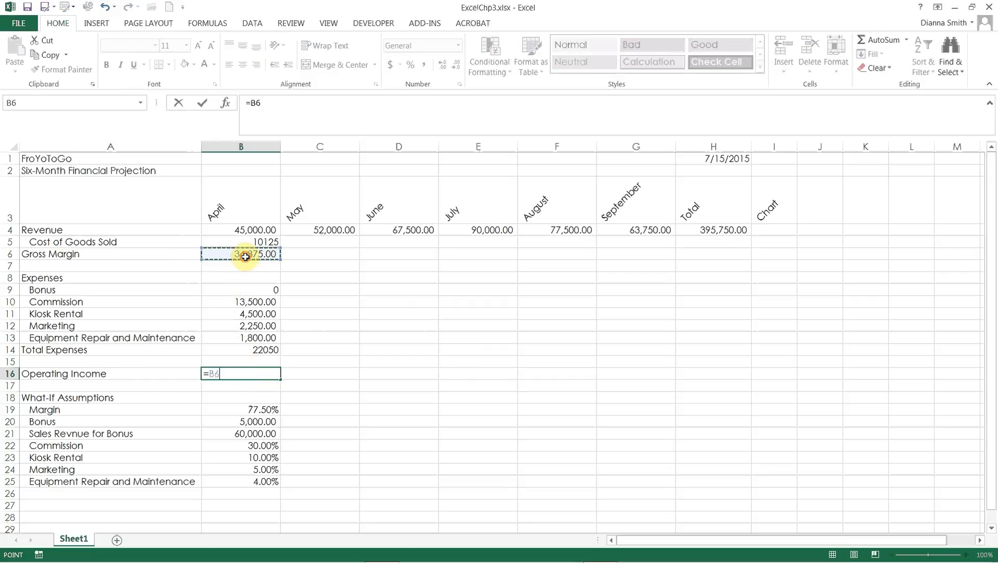
{"action": "type", "text": "-"}
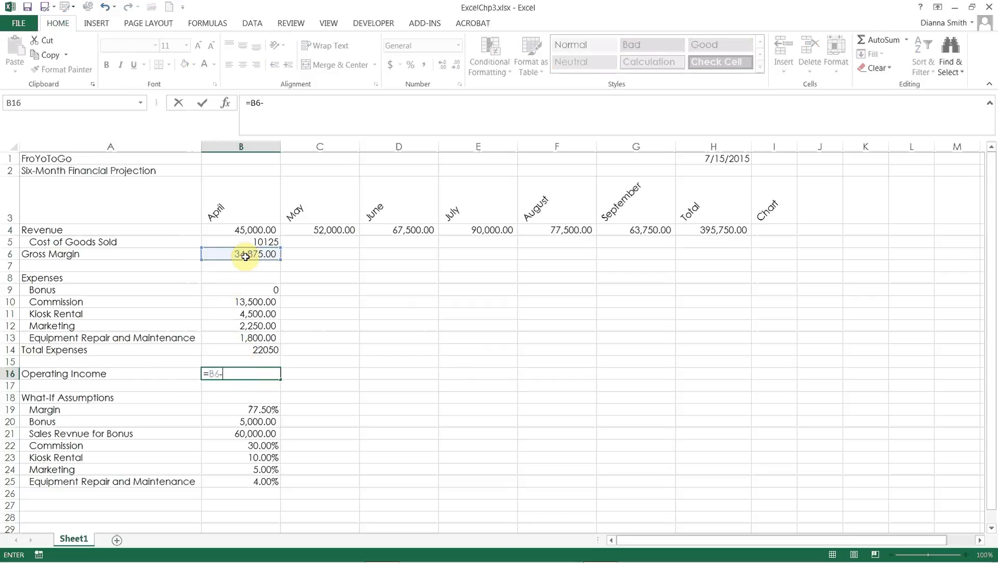
{"action": "left_click", "coordinate": [232, 351]}
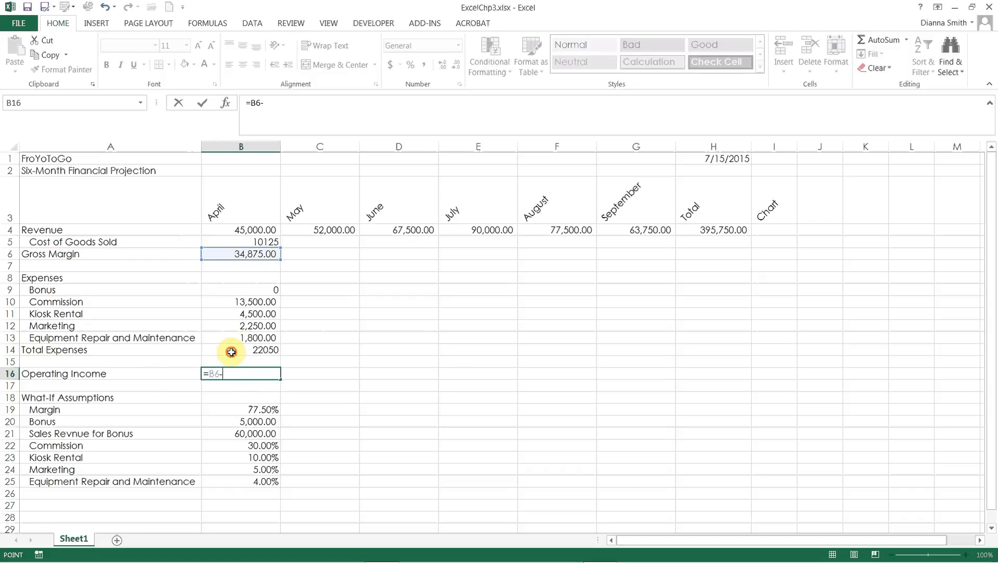
{"action": "key", "text": "Return"}
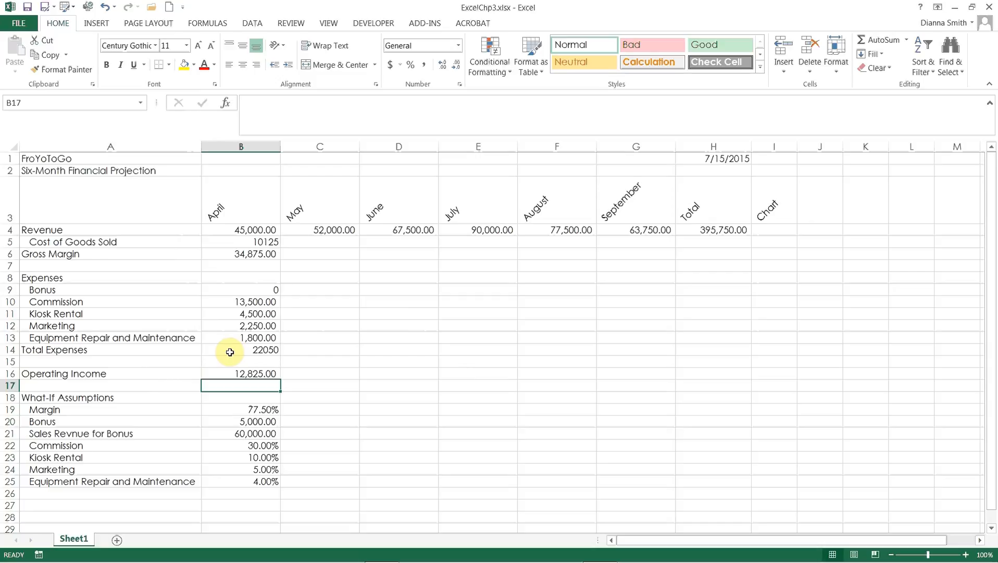
{"action": "left_click", "coordinate": [30, 9]}
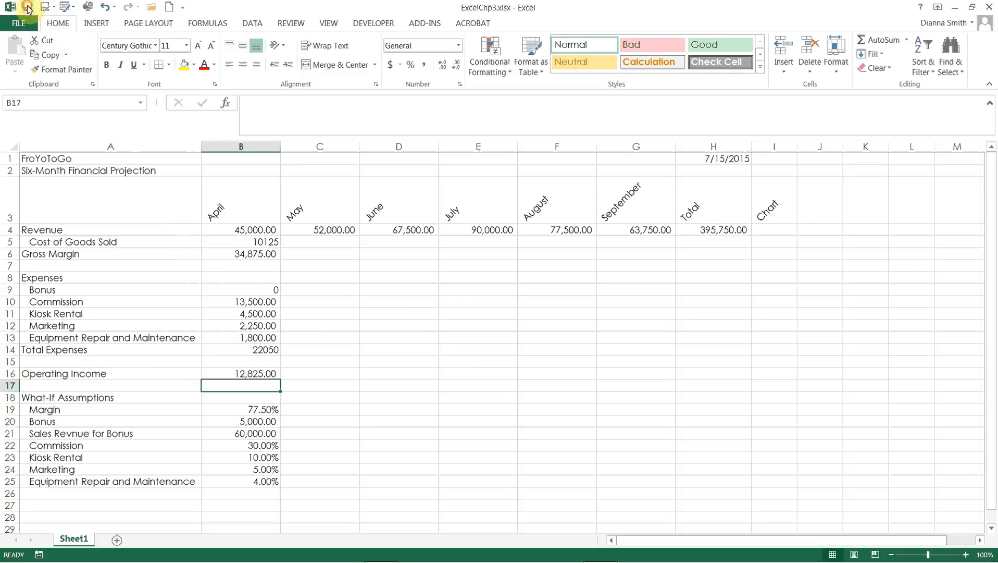
Step: Copy the April formulas in B5:B16 across to the May through September columns, C to G
{"action": "left_click_drag", "start_coordinate": [250, 243], "coordinate": [253, 371]}
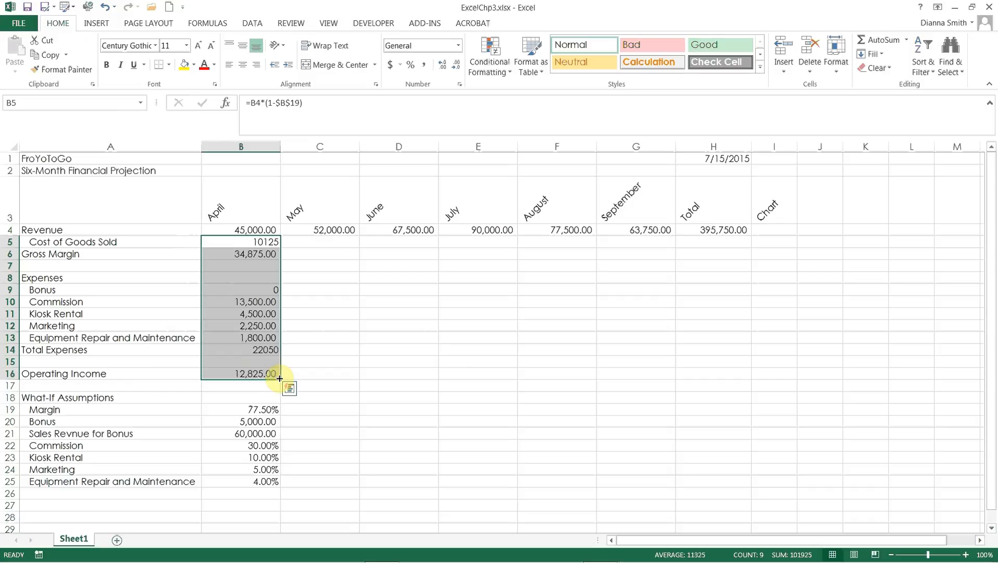
{"action": "left_click_drag", "start_coordinate": [280, 378], "coordinate": [652, 365]}
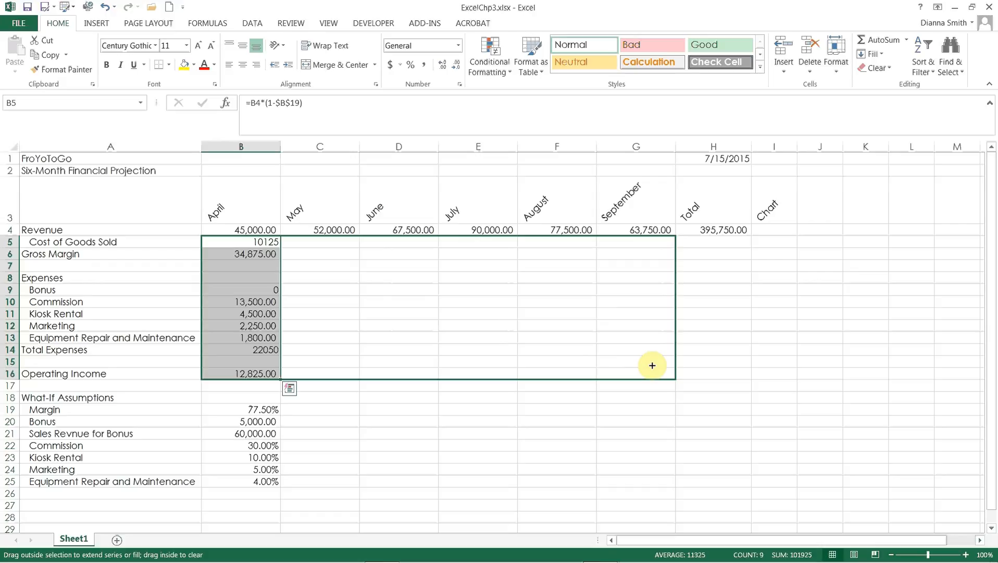
{"action": "left_click_drag", "start_coordinate": [652, 366], "coordinate": [652, 365]}
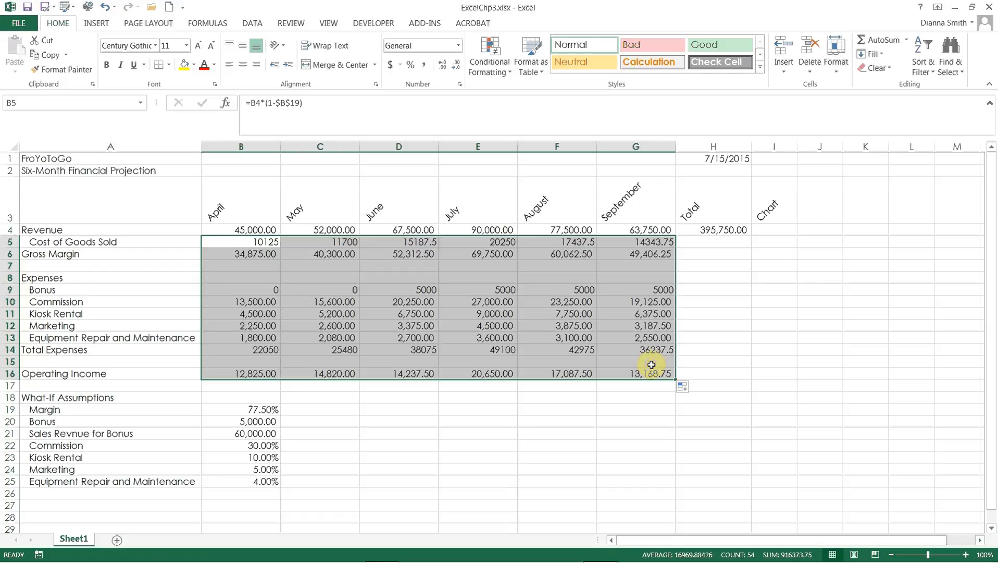
Step: Check the copied June Bonus formula and the Operating Income formulas from April through September
{"action": "left_click", "coordinate": [395, 293]}
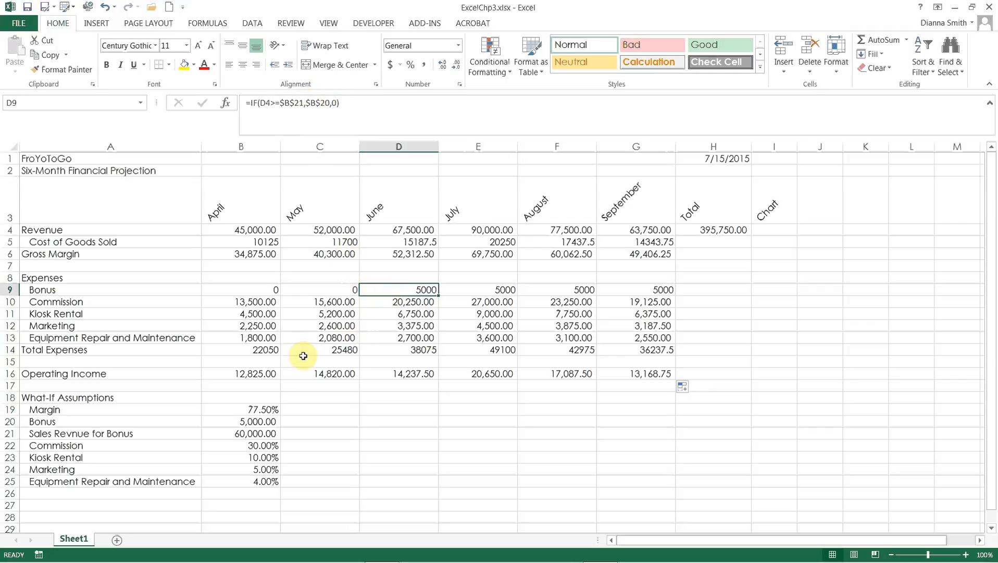
{"action": "left_click", "coordinate": [267, 376]}
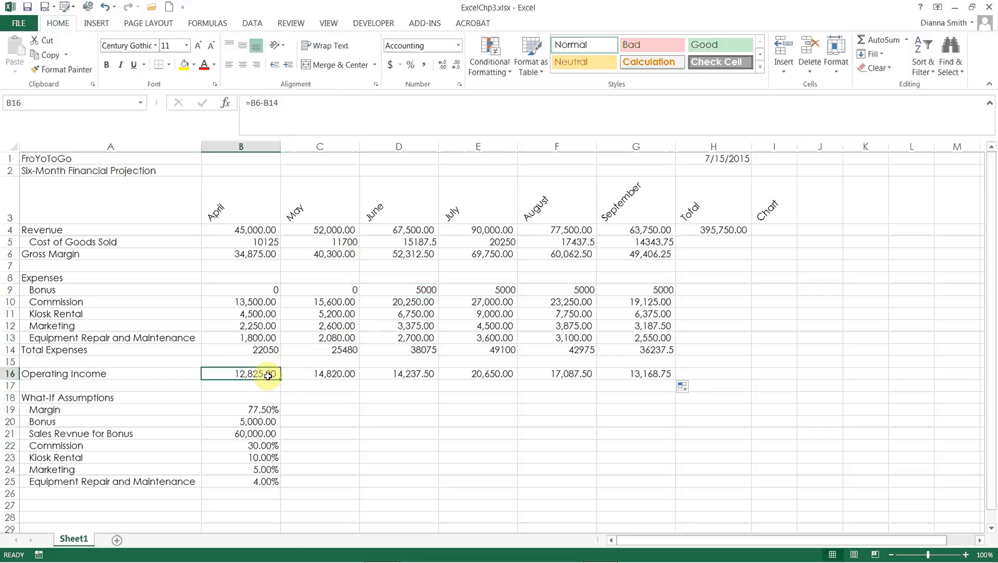
{"action": "key", "text": "Right"}
{"action": "key", "text": "Right"}
{"action": "key", "text": "Right"}
{"action": "key", "text": "Right"}
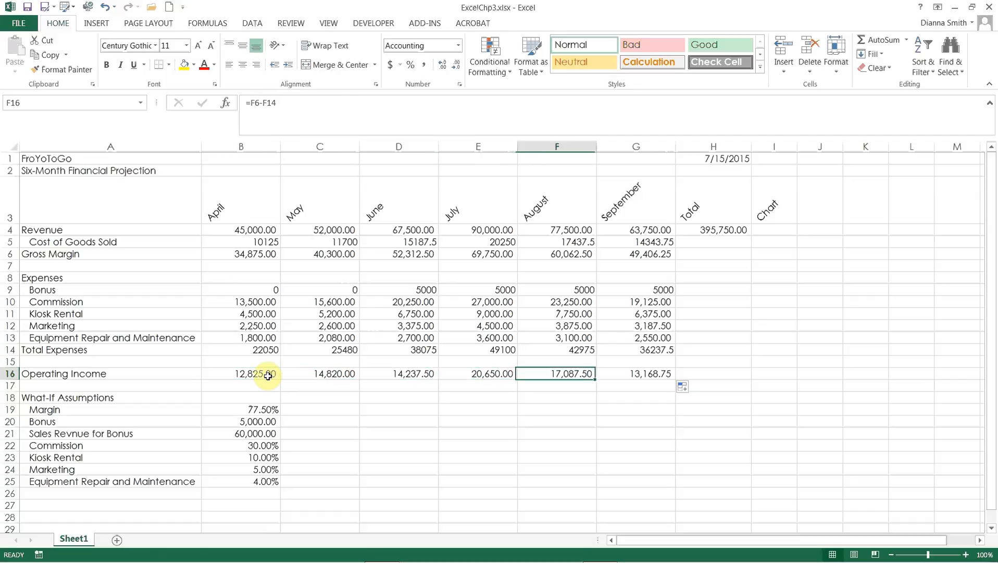
{"action": "key", "text": "Right"}
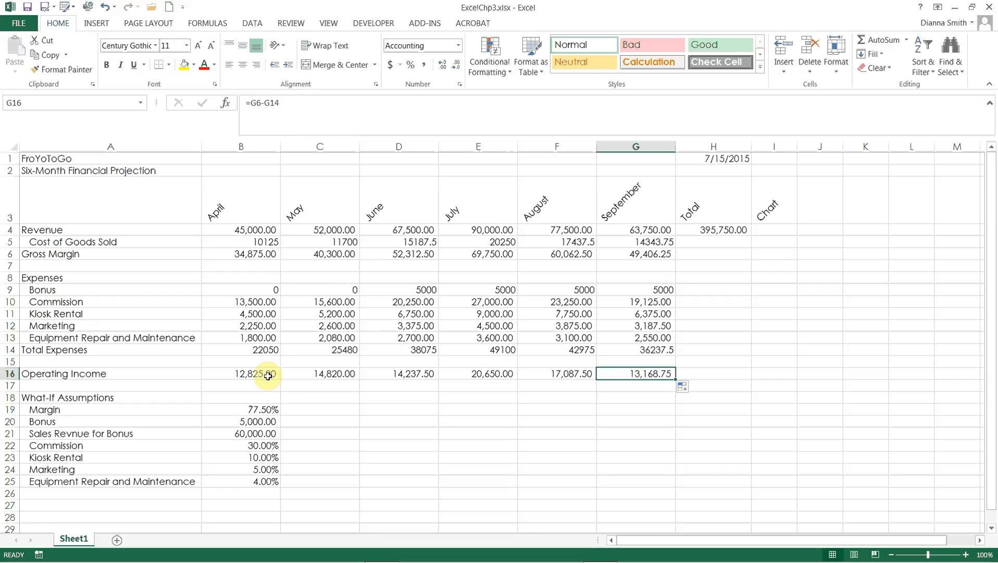
Step: Copy the Revenue total formula in H4 down through the Operating Income row, H16
{"action": "left_click", "coordinate": [715, 231]}
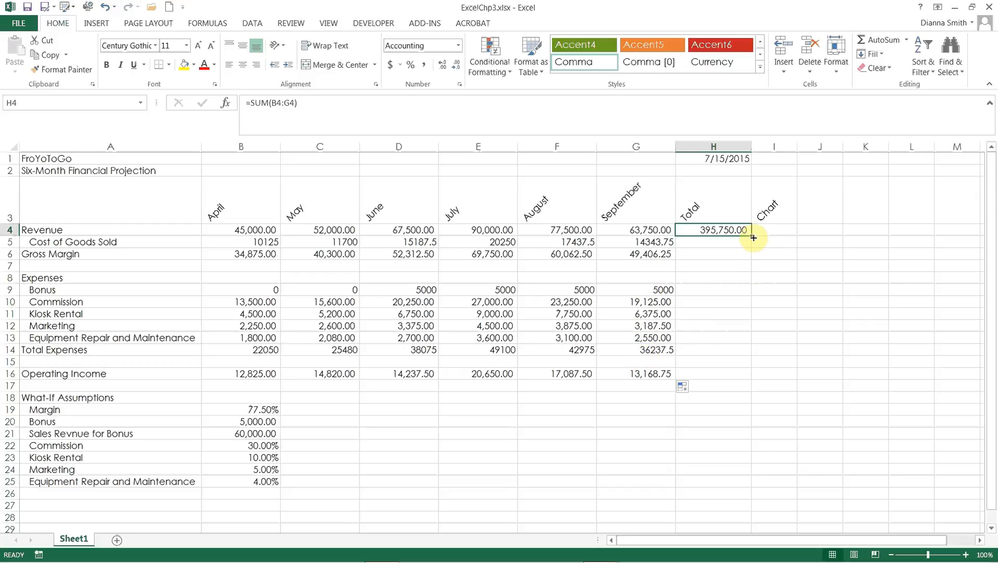
{"action": "left_click_drag", "start_coordinate": [752, 235], "coordinate": [751, 379]}
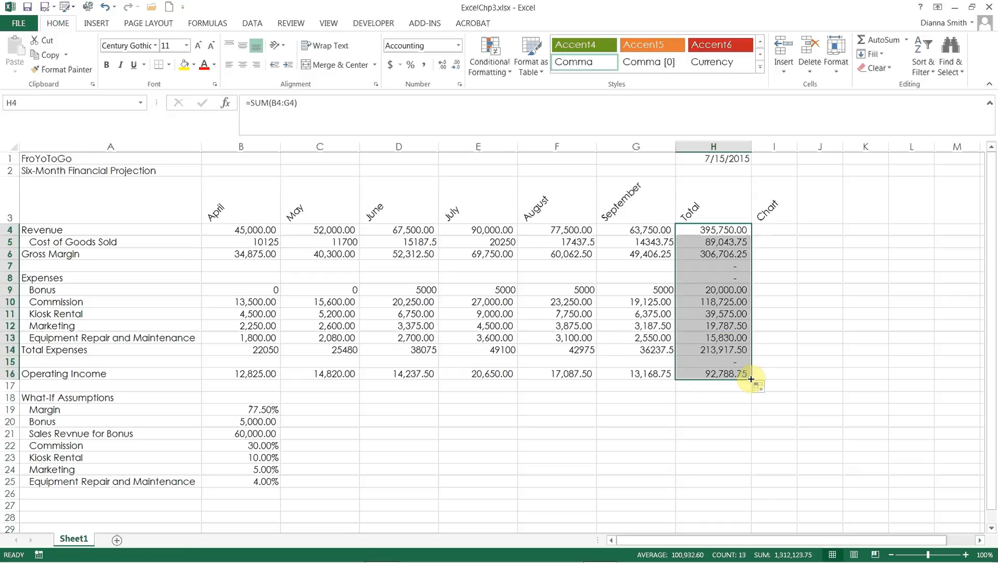
Step: Clear the unneeded total formulas from H7:H8 and H15, and save the workbook
{"action": "left_click_drag", "start_coordinate": [700, 270], "coordinate": [701, 275]}
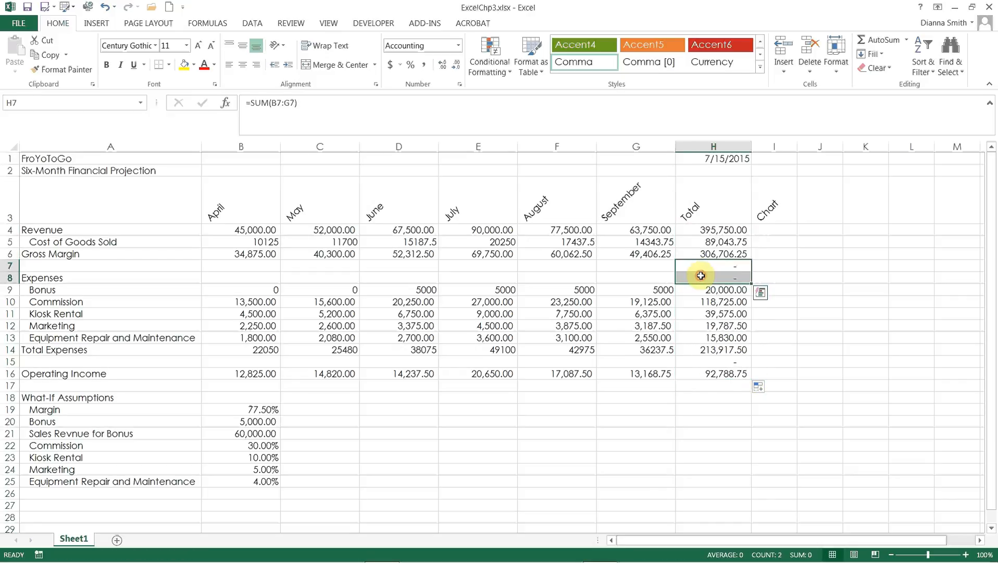
{"action": "key", "text": "Delete"}
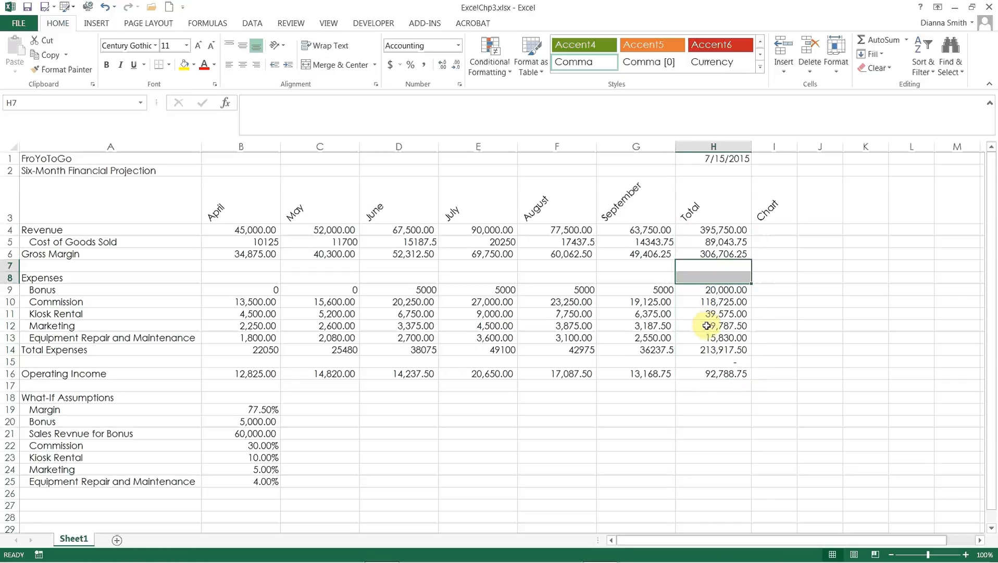
{"action": "left_click", "coordinate": [708, 361]}
{"action": "key", "text": "Delete"}
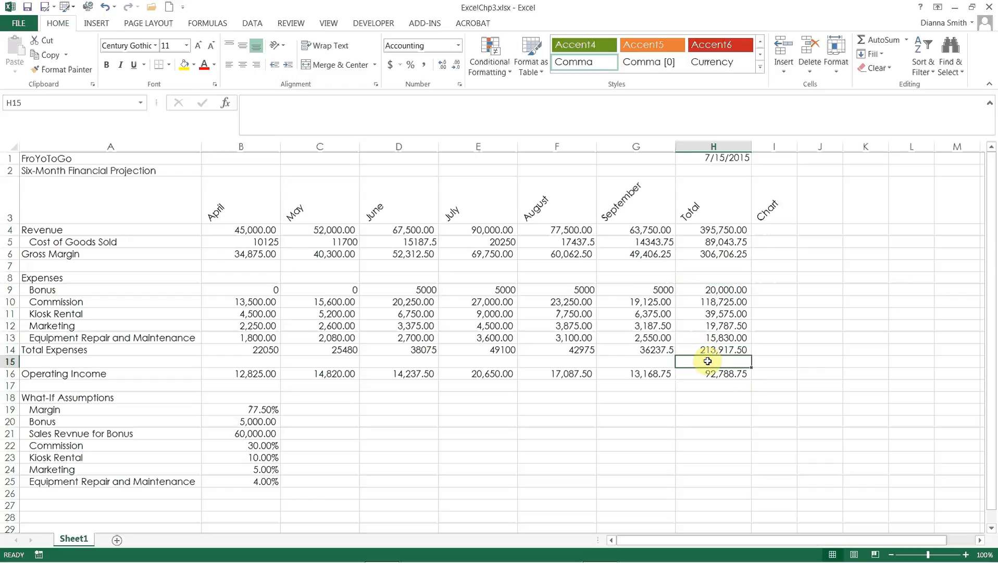
{"action": "left_click", "coordinate": [709, 420]}
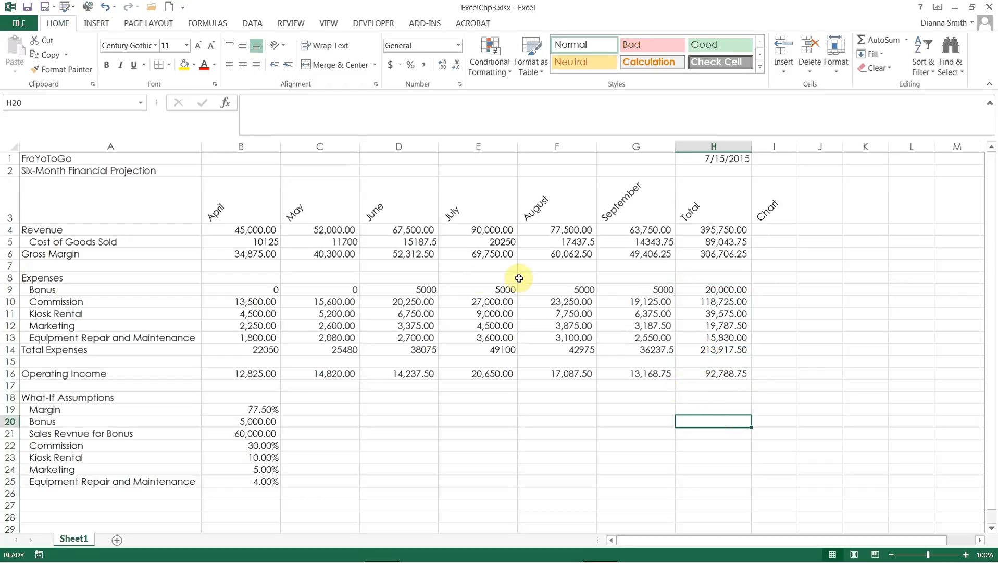
{"action": "left_click", "coordinate": [28, 9]}
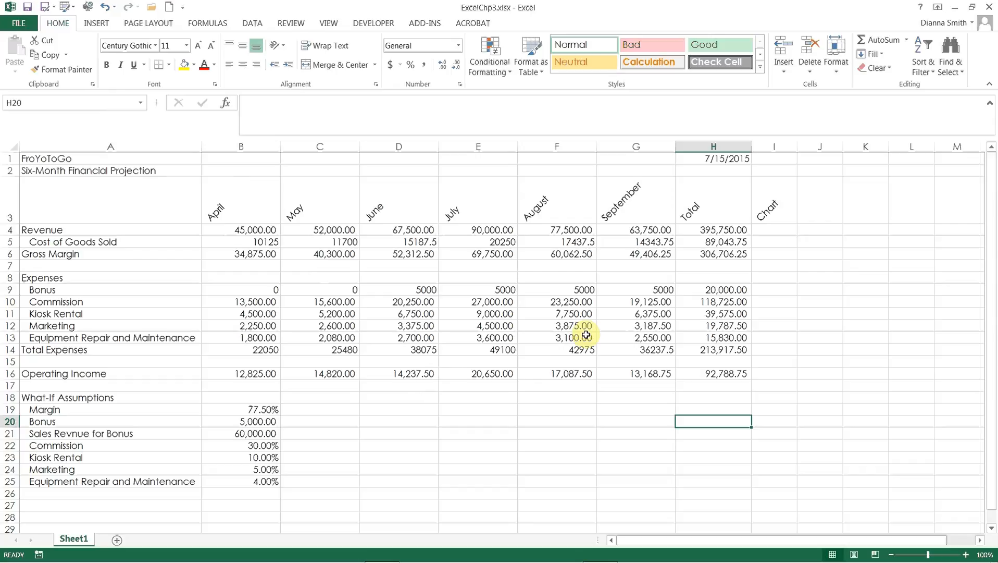
Step: Insert a line sparkline in cell I4 that charts the April to September Revenue values in B4:G4
{"action": "left_click", "coordinate": [772, 231]}
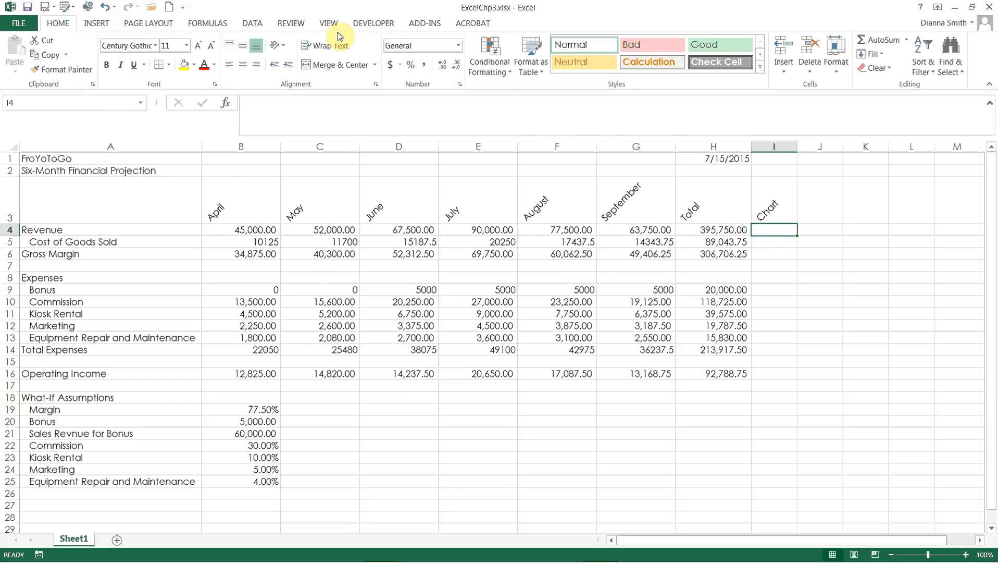
{"action": "left_click", "coordinate": [95, 26]}
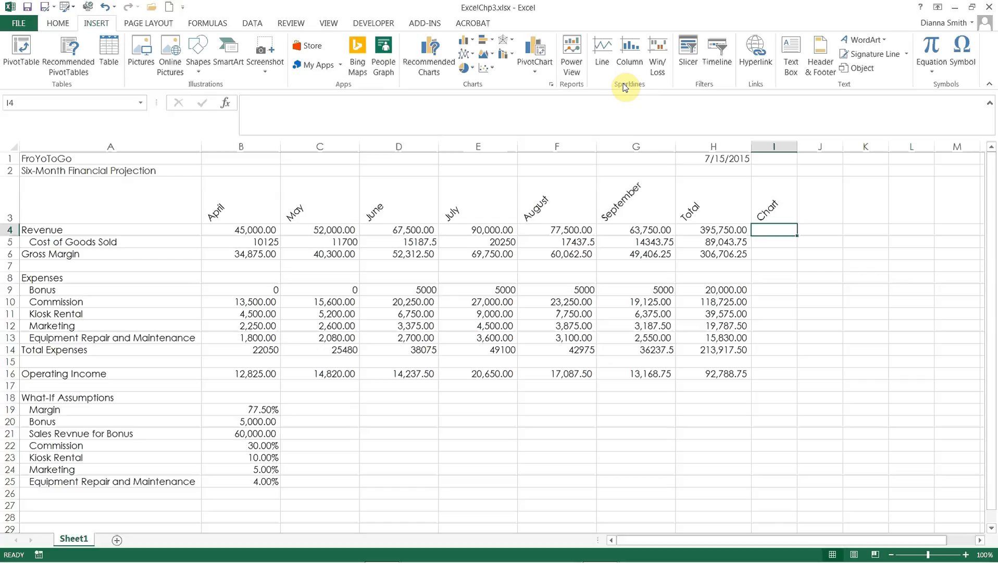
{"action": "left_click", "coordinate": [599, 50]}
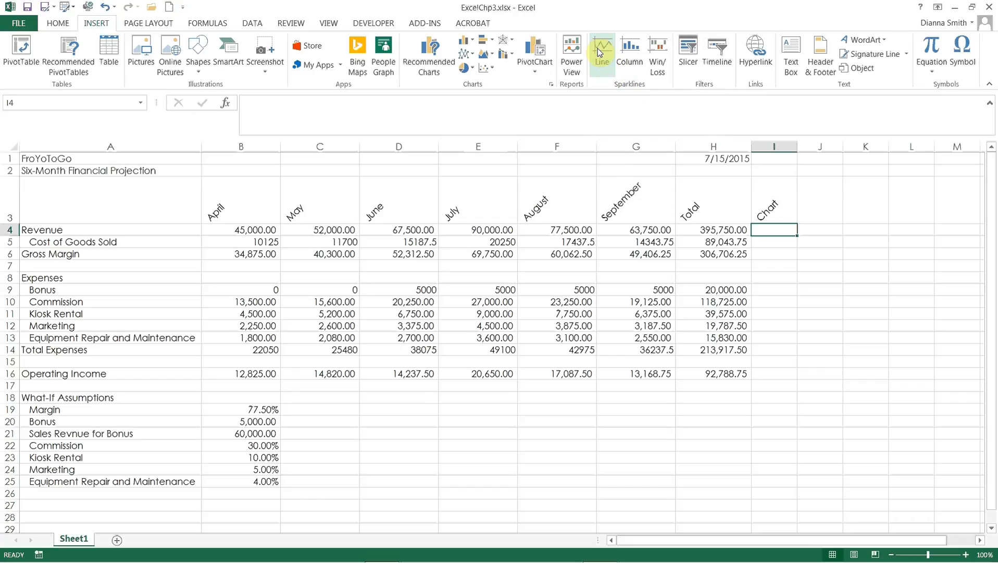
{"action": "left_click", "coordinate": [600, 51]}
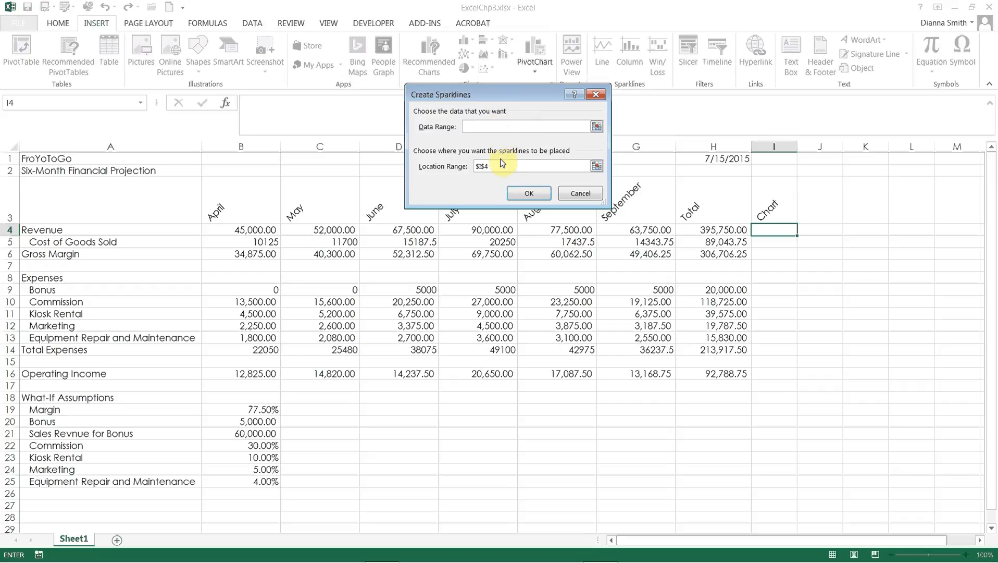
{"action": "left_click_drag", "start_coordinate": [499, 94], "coordinate": [465, 27]}
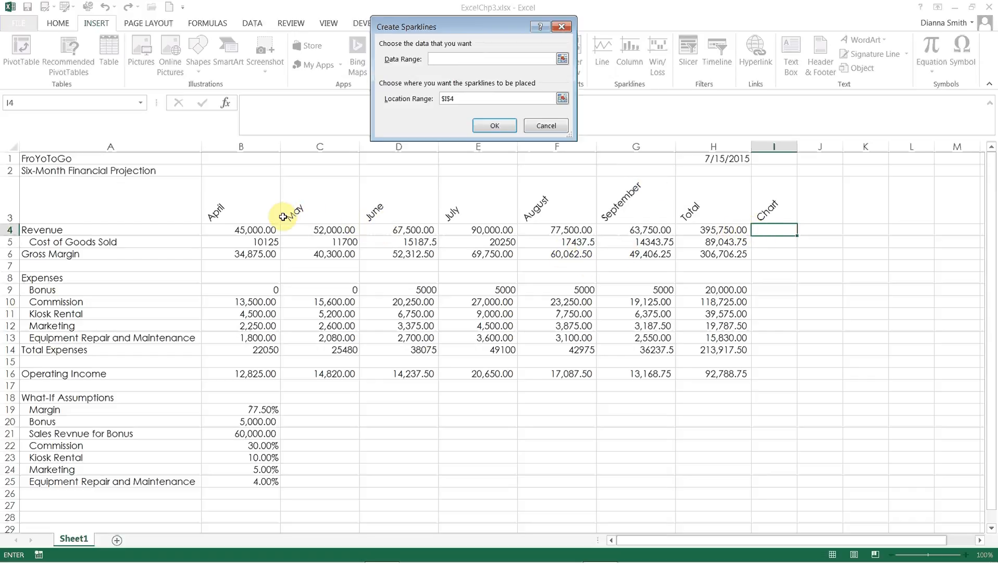
{"action": "left_click", "coordinate": [251, 230]}
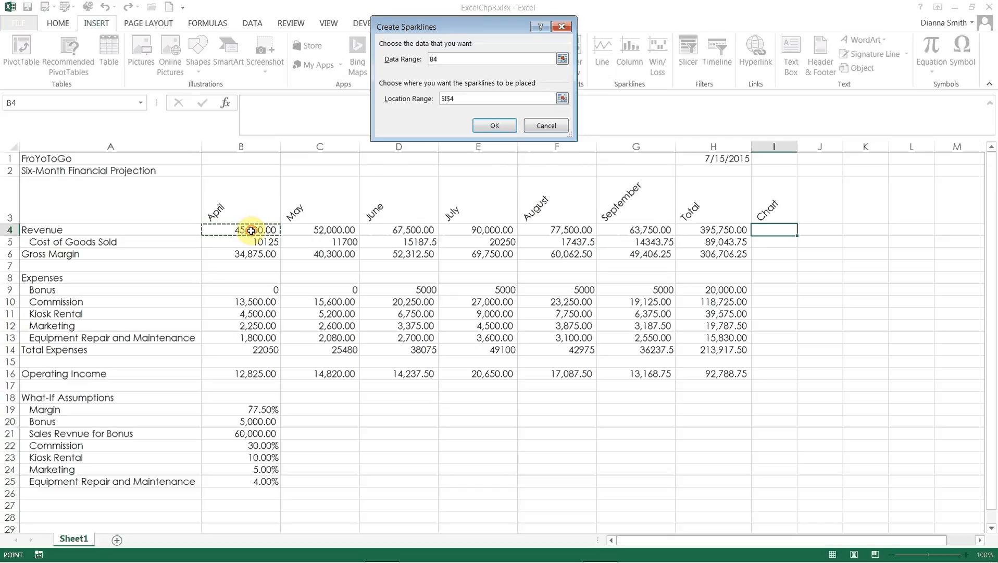
{"action": "left_click_drag", "start_coordinate": [251, 230], "coordinate": [626, 229]}
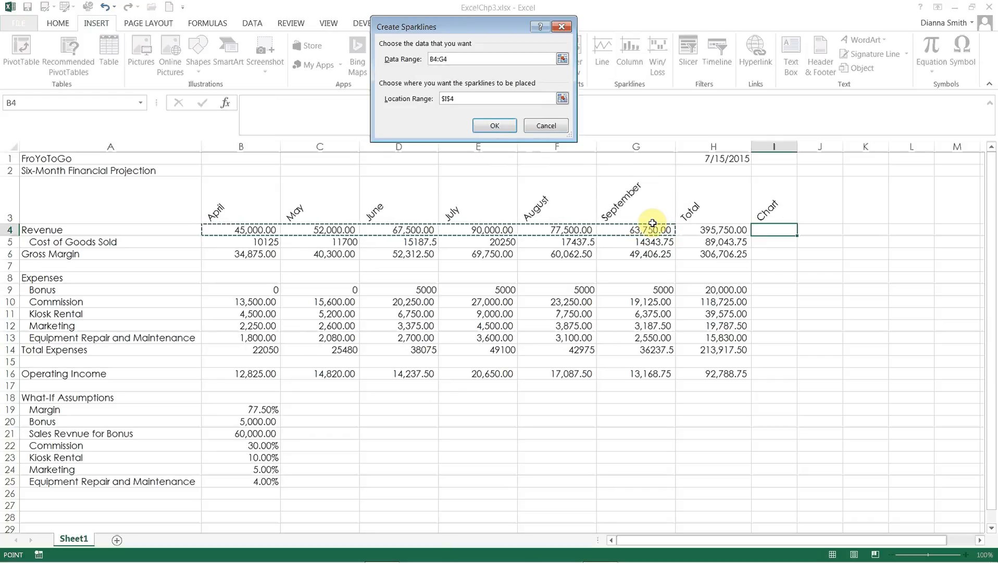
{"action": "left_click", "coordinate": [484, 126]}
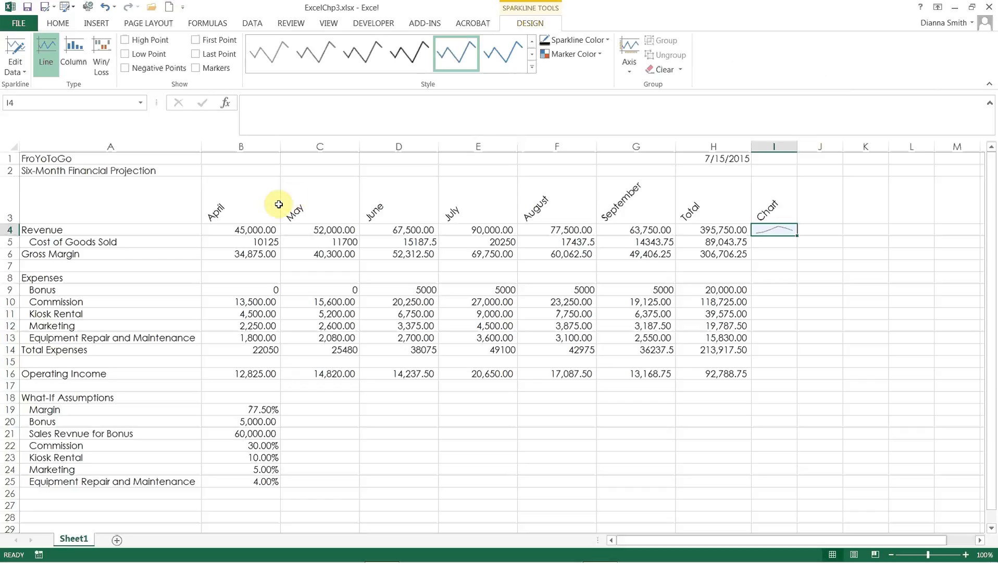
Step: Apply Sparkline Style Accent 1, Lighter 40% to the Revenue sparkline and copy it down from I4 to I16
{"action": "left_click", "coordinate": [532, 69]}
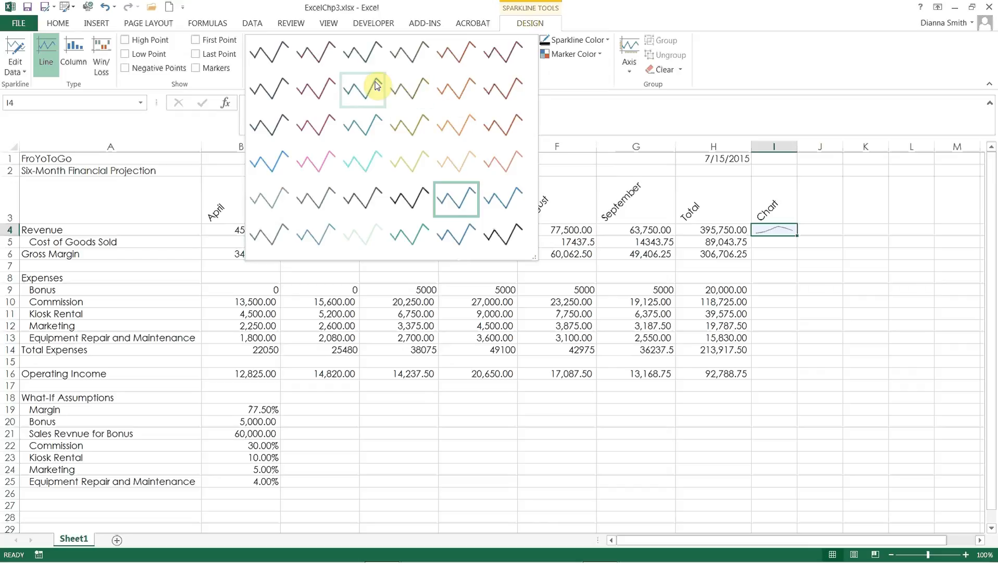
{"action": "left_click", "coordinate": [273, 159]}
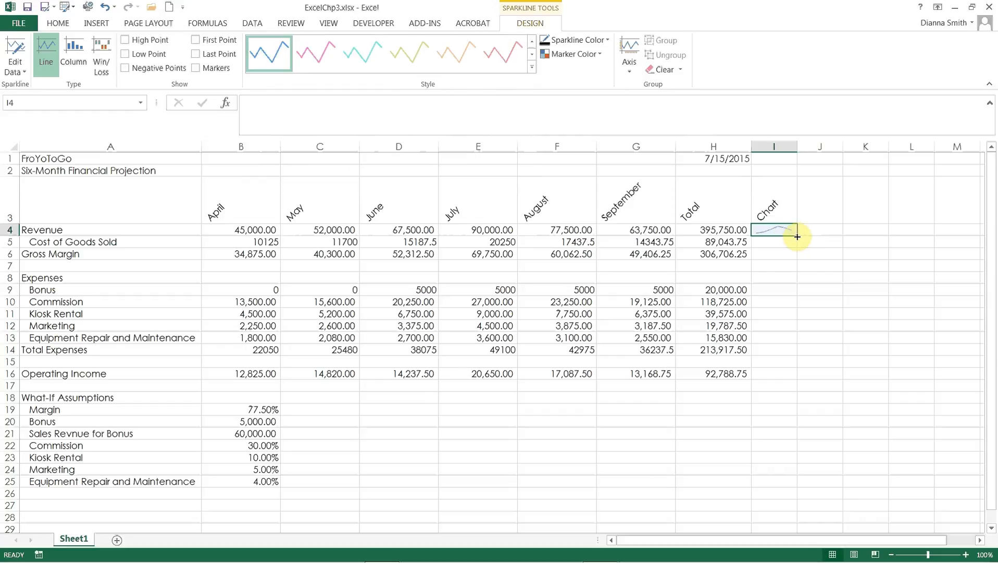
{"action": "left_click_drag", "start_coordinate": [797, 236], "coordinate": [789, 377]}
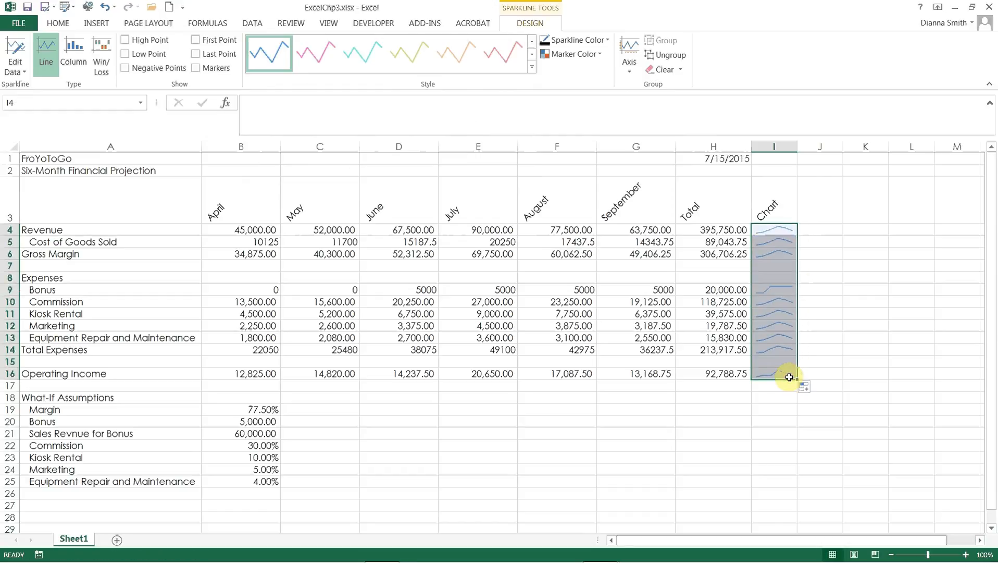
{"action": "left_click", "coordinate": [785, 362]}
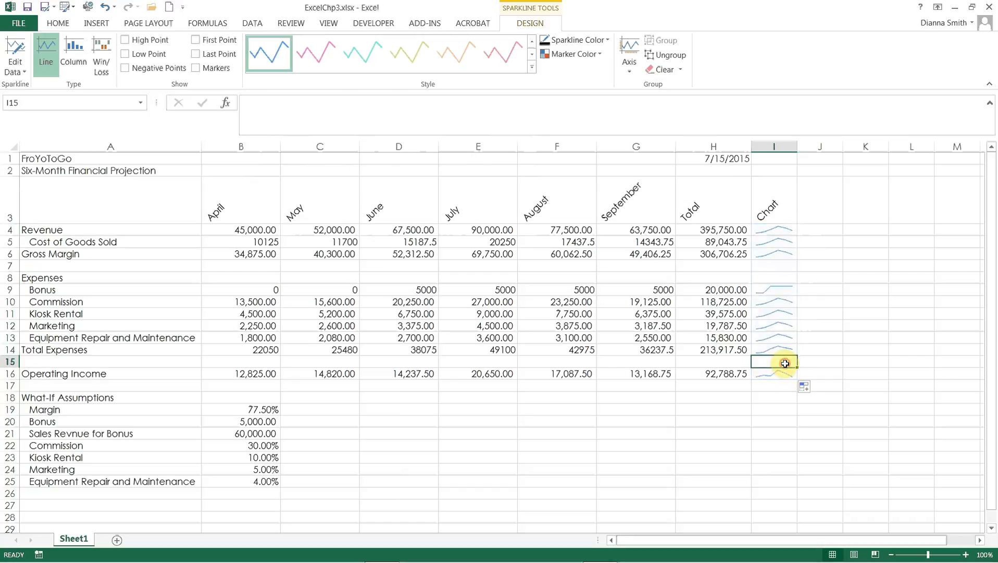
Step: Convert the sparkline group in the Chart column, I4:I16, to column sparklines
{"action": "left_click", "coordinate": [776, 234]}
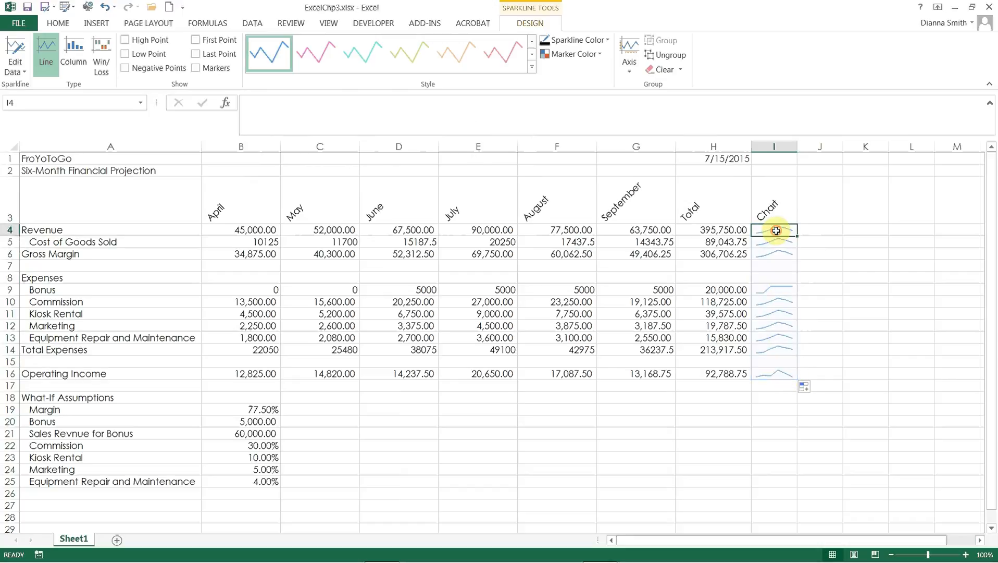
{"action": "left_click", "coordinate": [776, 241]}
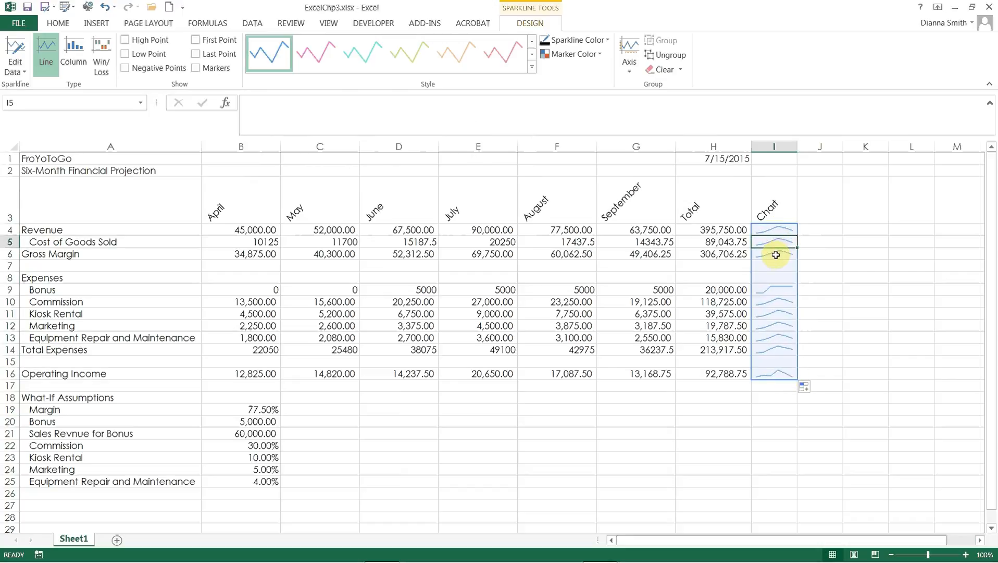
{"action": "left_click", "coordinate": [776, 256]}
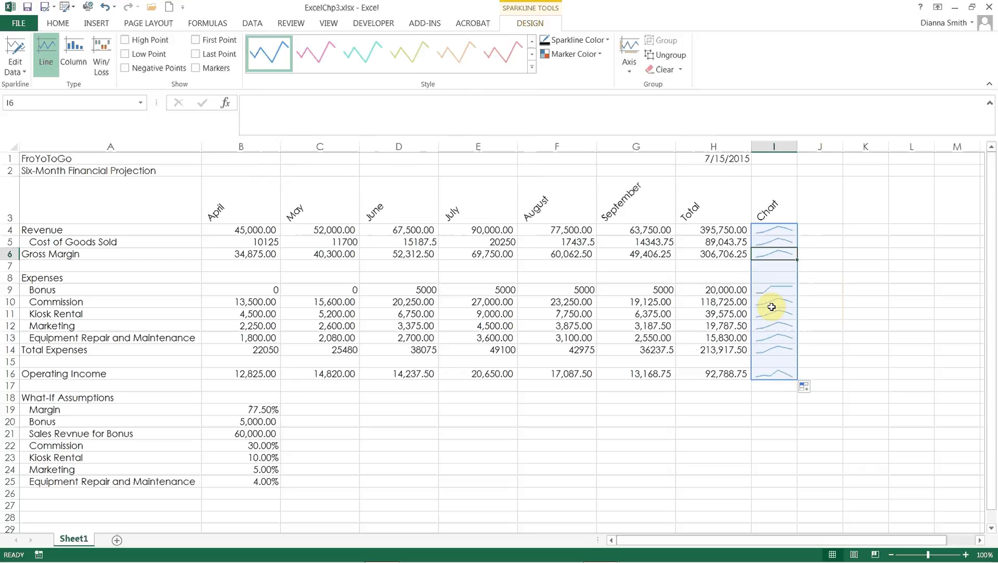
{"action": "left_click", "coordinate": [782, 231]}
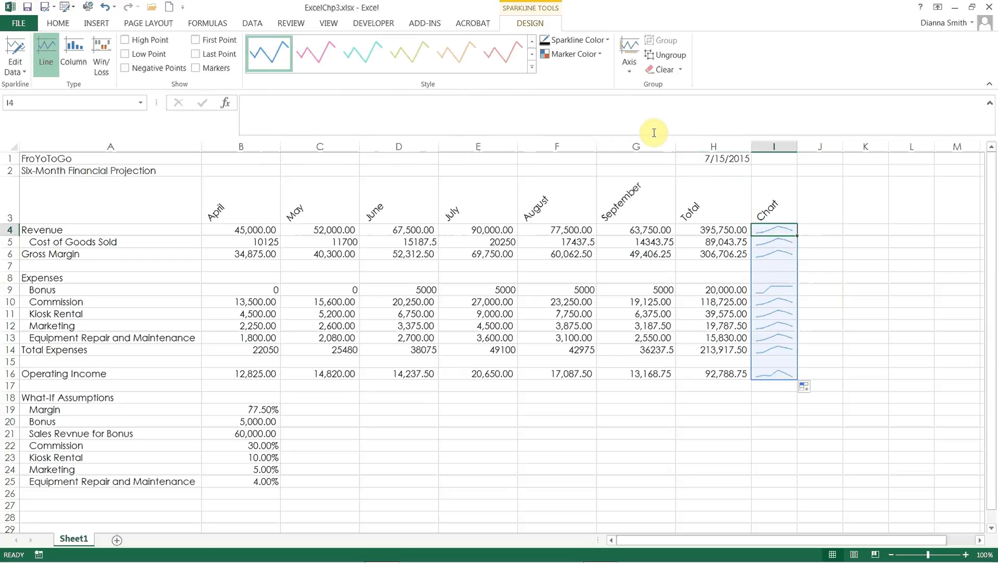
{"action": "left_click", "coordinate": [77, 62]}
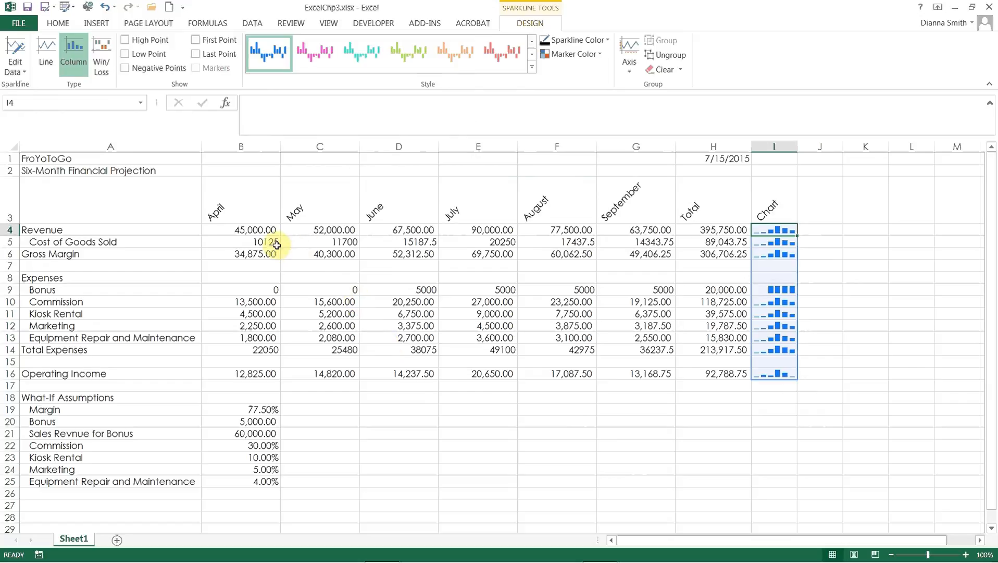
Step: Select the Revenue, Gross Margin, Bonus, Total Expenses and Operating Income values together, from columns B to H
{"action": "left_click_drag", "start_coordinate": [261, 229], "coordinate": [688, 230]}
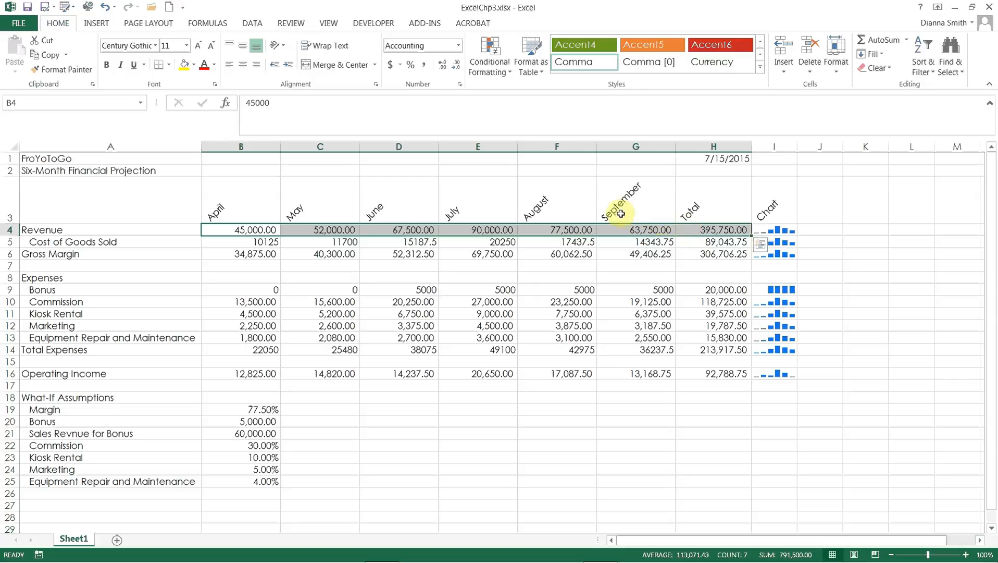
{"action": "left_click_drag", "start_coordinate": [253, 252], "coordinate": [699, 253]}
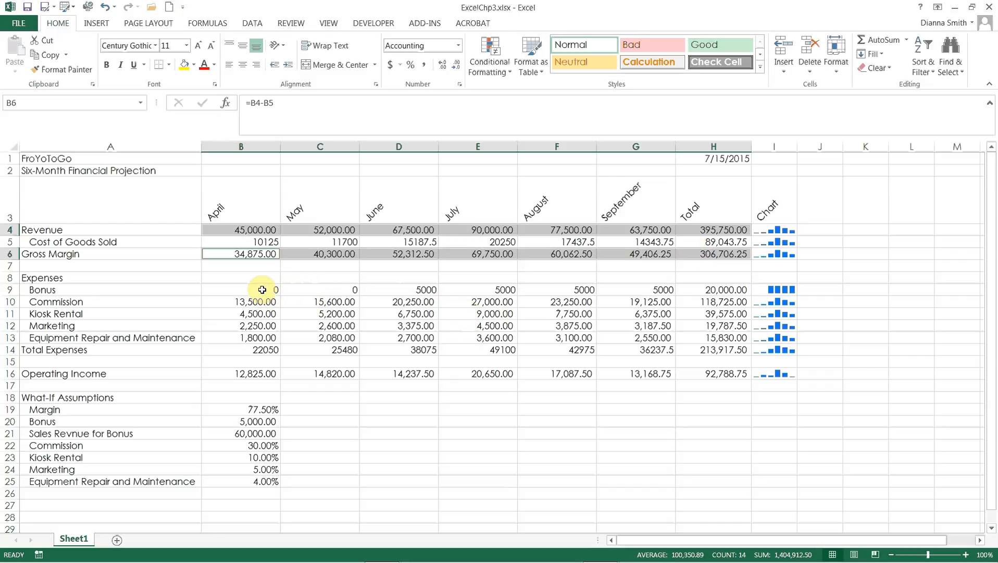
{"action": "left_click_drag", "start_coordinate": [262, 290], "coordinate": [685, 286]}
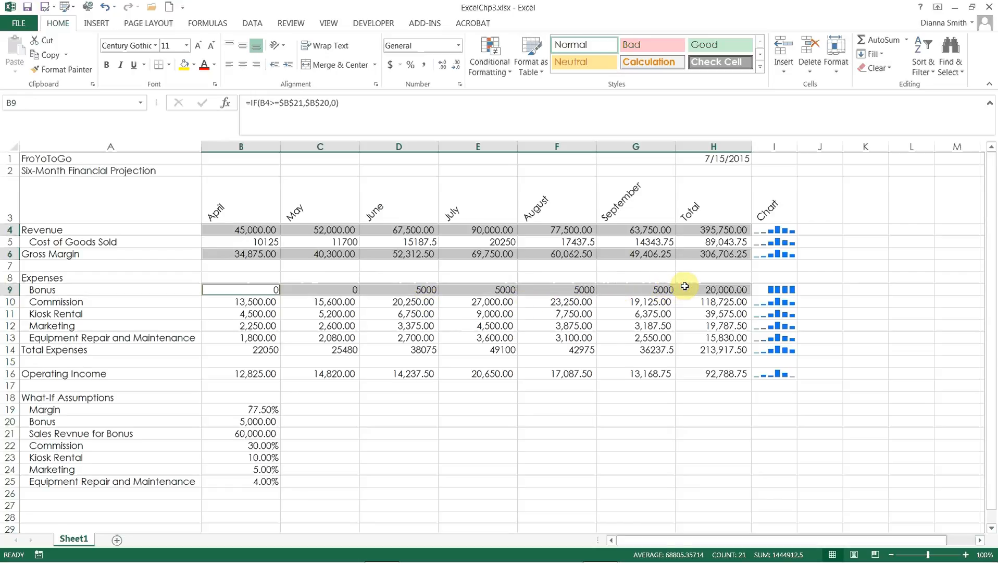
{"action": "left_click", "coordinate": [268, 349]}
{"action": "left_click_drag", "start_coordinate": [268, 348], "coordinate": [731, 347]}
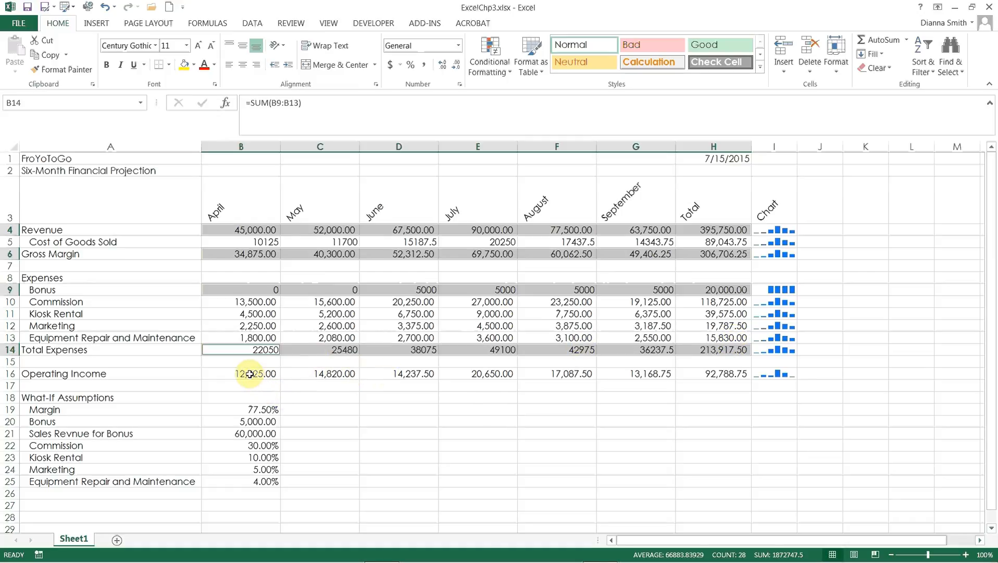
{"action": "left_click_drag", "start_coordinate": [251, 376], "coordinate": [687, 373]}
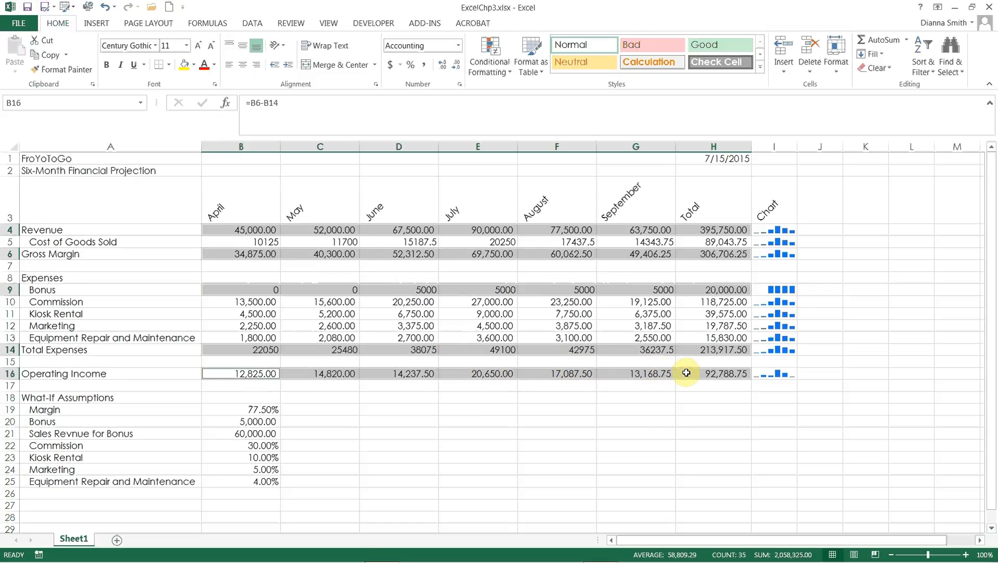